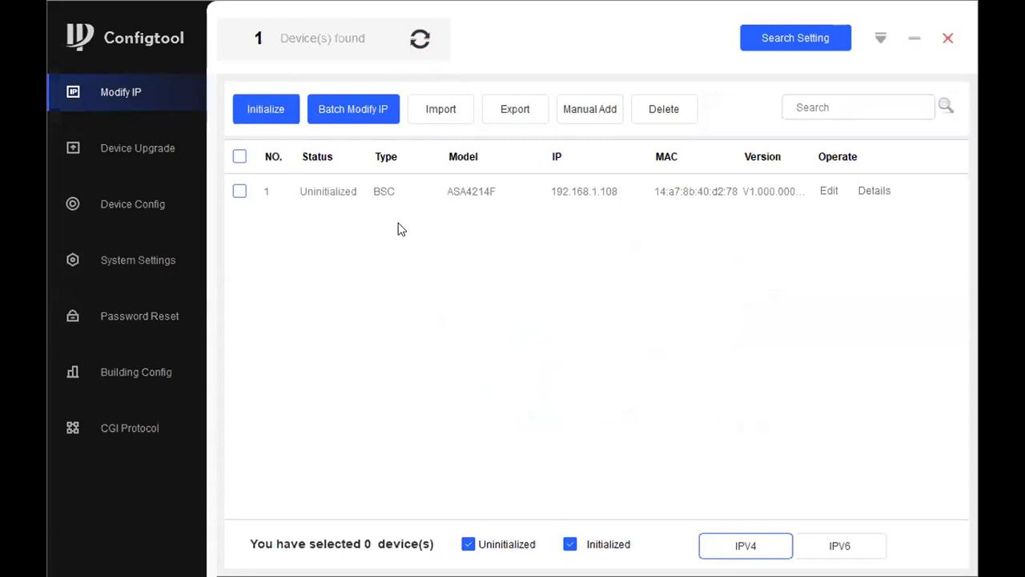
Start initializing the ASA4214F device and enter and confirm the new admin password.
click(240, 191)
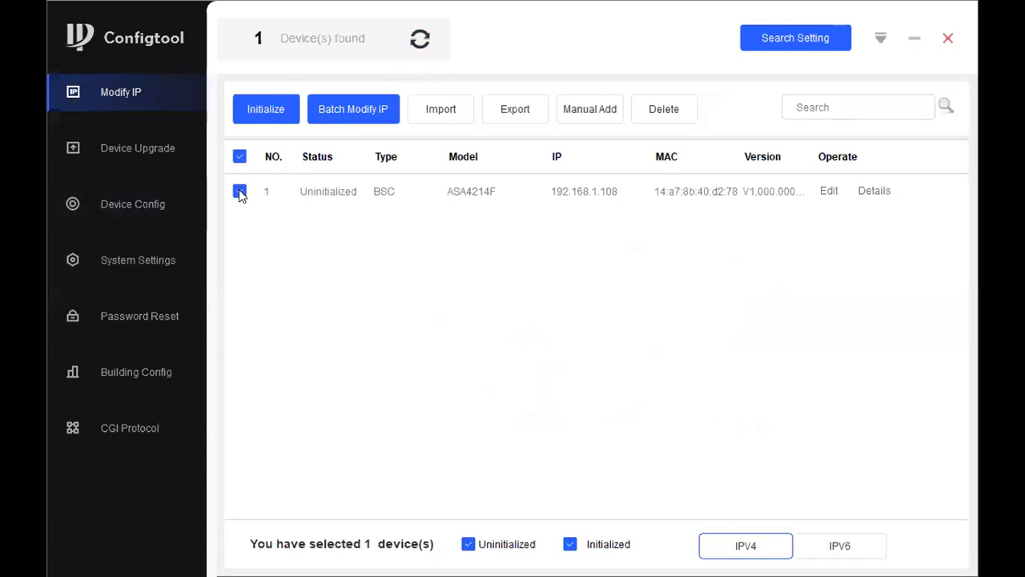
click(267, 112)
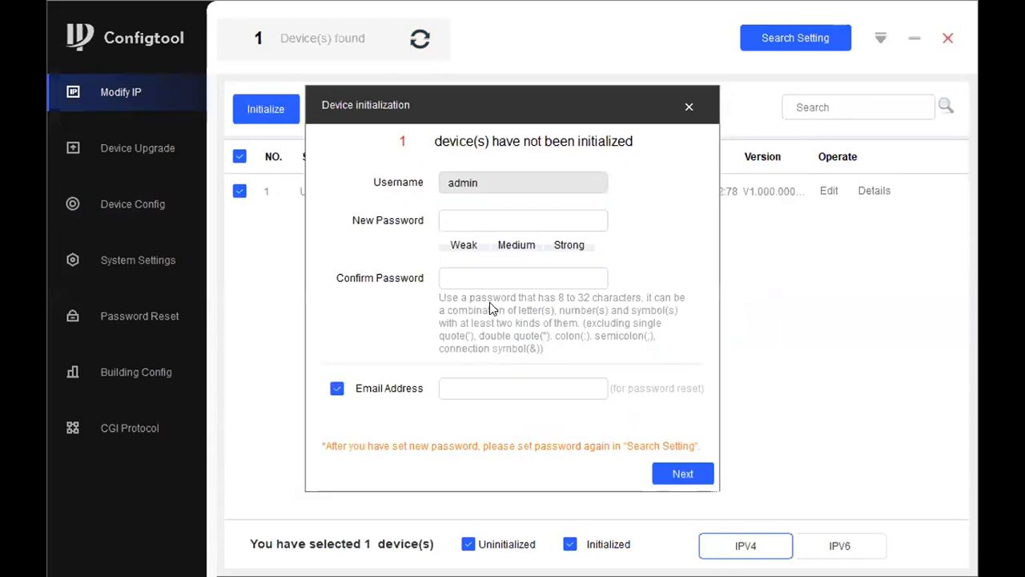
click(507, 216)
text(********)
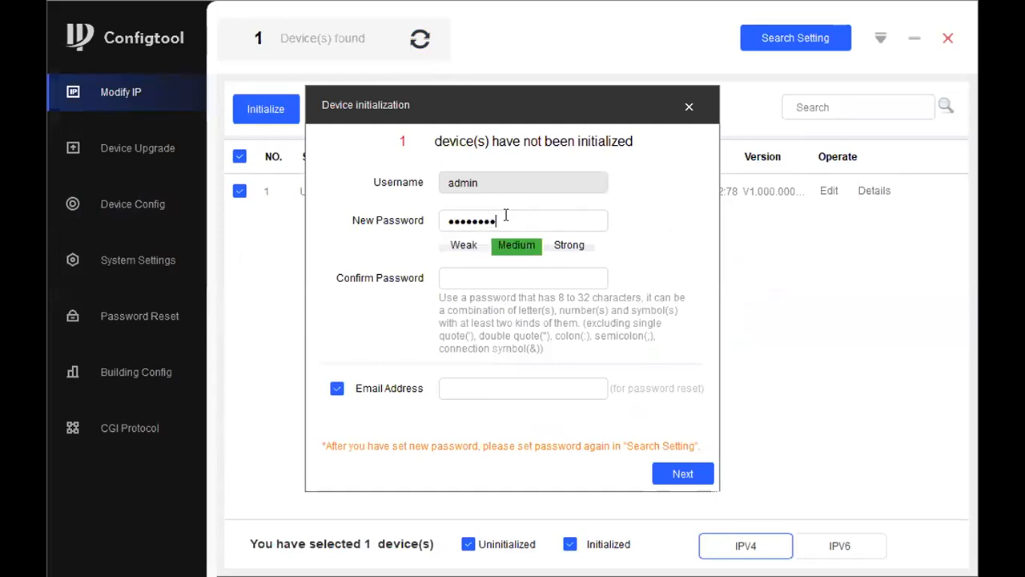
click(467, 277)
text(********)
Turn off the password-reset email address, complete the device initialization and refresh the device list.
click(337, 389)
click(671, 480)
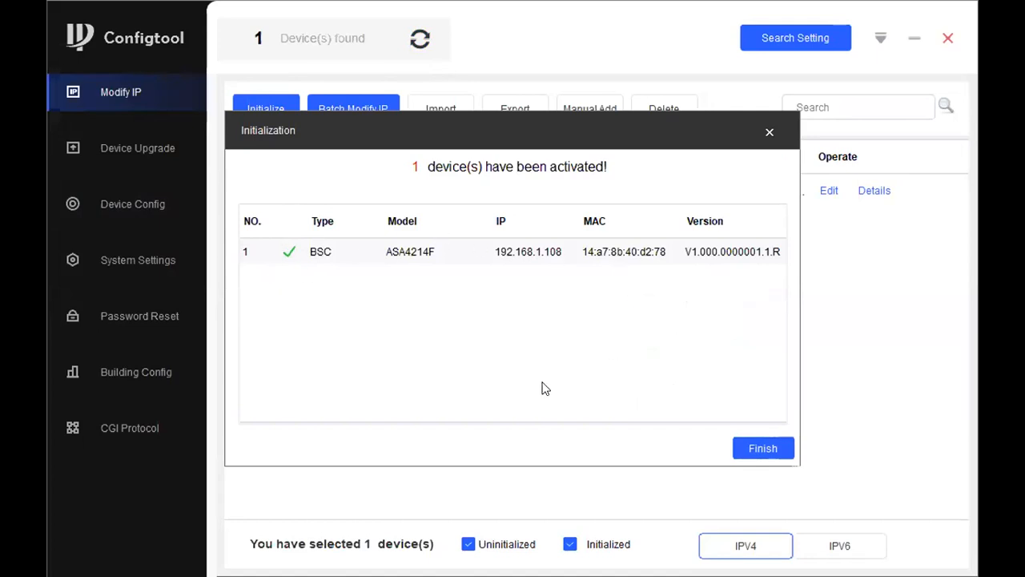
click(768, 447)
click(419, 39)
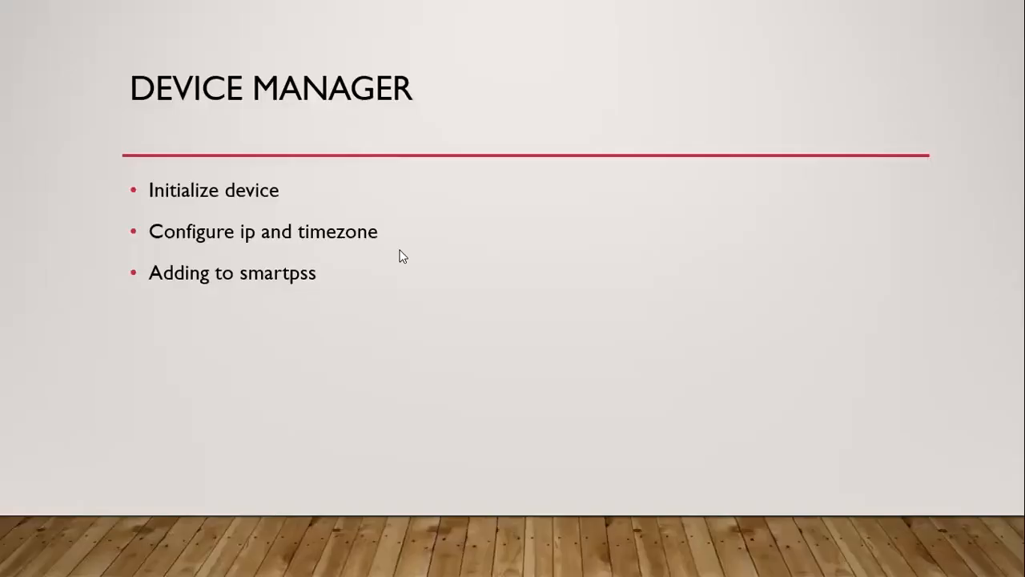
key(Right)
key(Left)
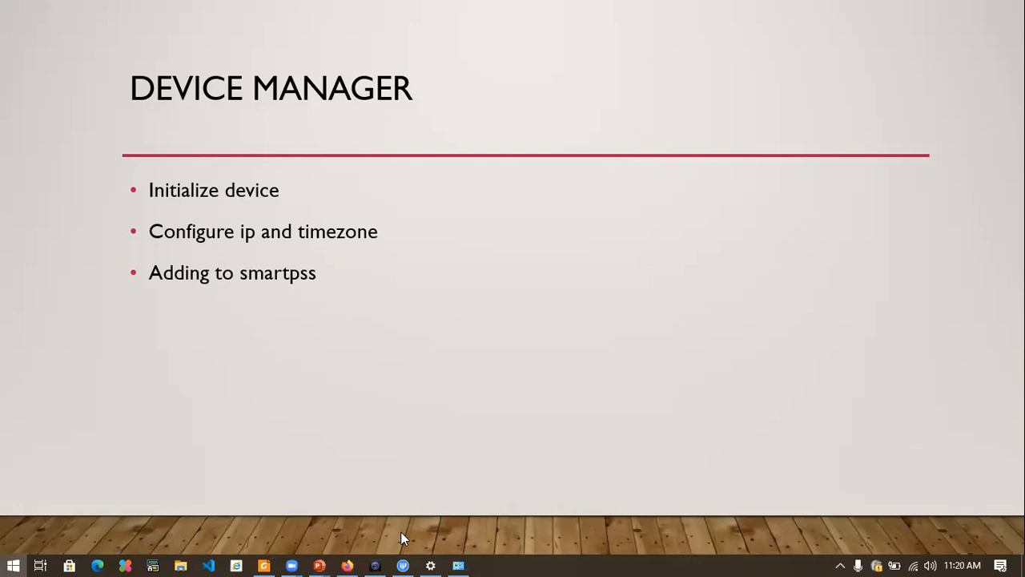
Switch back to Configtool and enter the device's login password in the search settings.
click(403, 565)
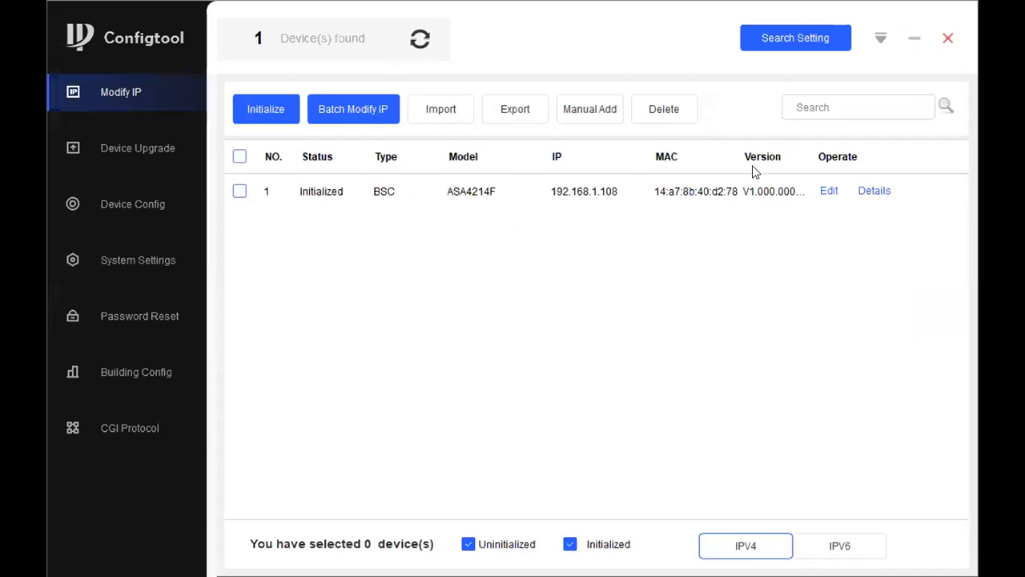
click(830, 190)
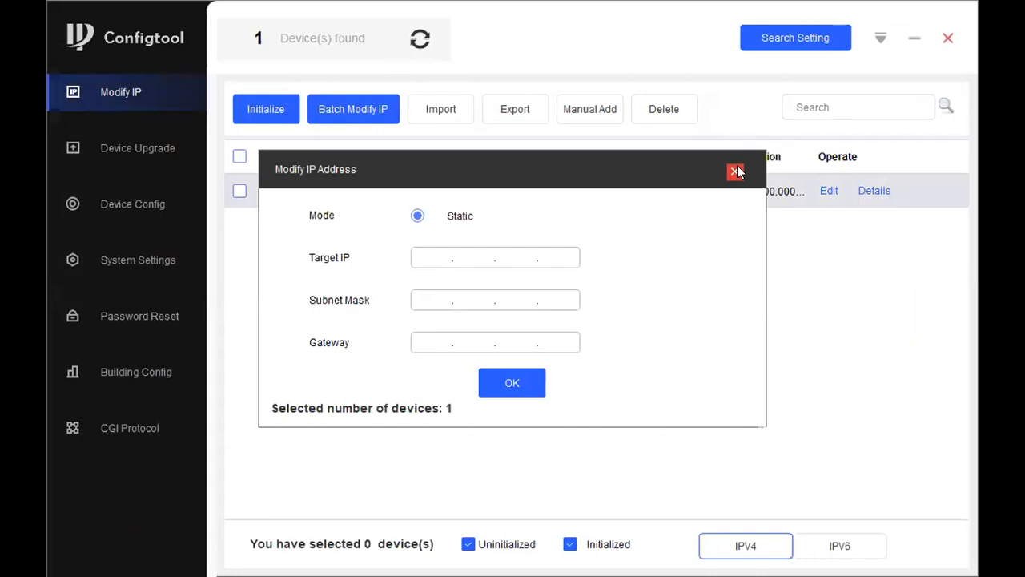
click(810, 32)
drag(625, 316, 584, 323)
text(••••••••)
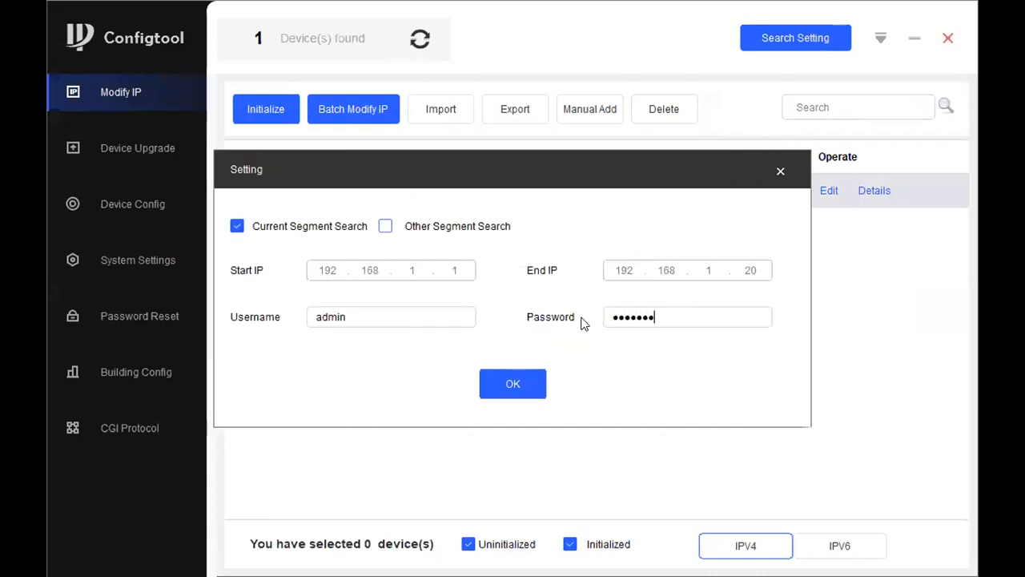
click(516, 383)
Enter 192.168.1.15 as the static target IP of the ASA4214F device.
click(828, 192)
text(192.)
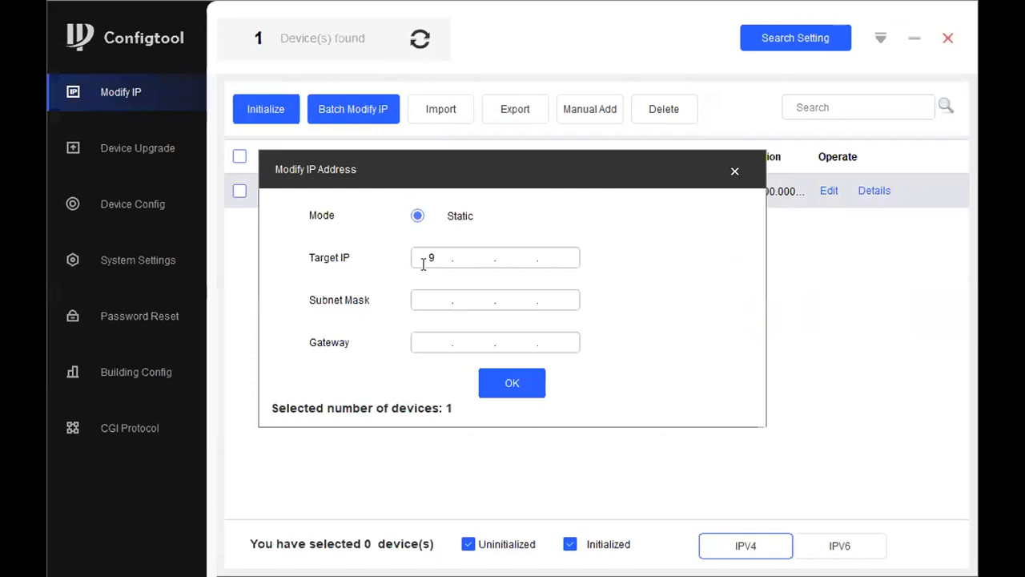
text(168.1.15)
Set the subnet mask to 255.255.255.0 and the gateway to 192.168.1.1, apply the change and refresh the device list.
click(423, 298)
text(255.255.255.0)
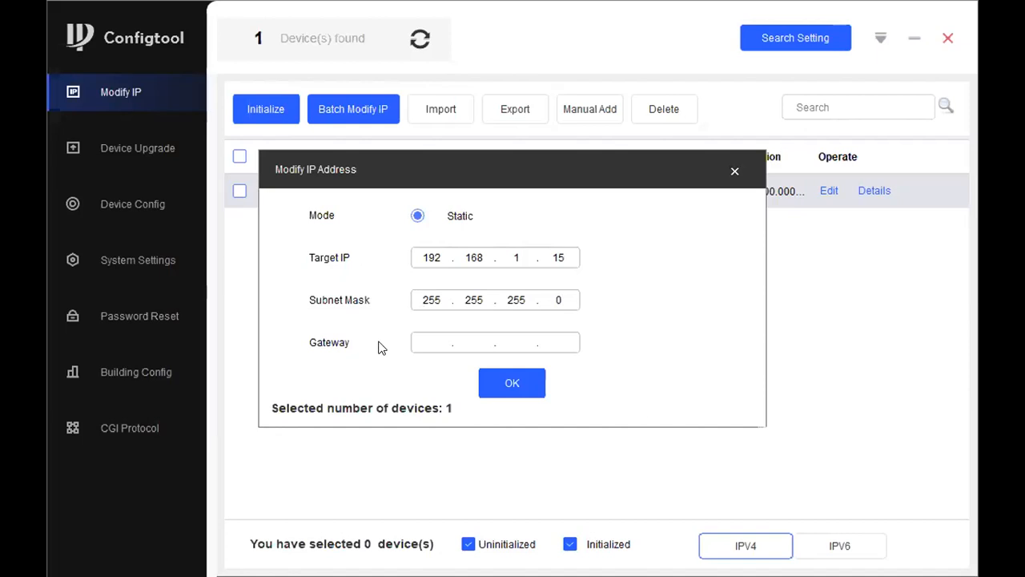
click(430, 336)
text(192.168.1.1)
click(518, 382)
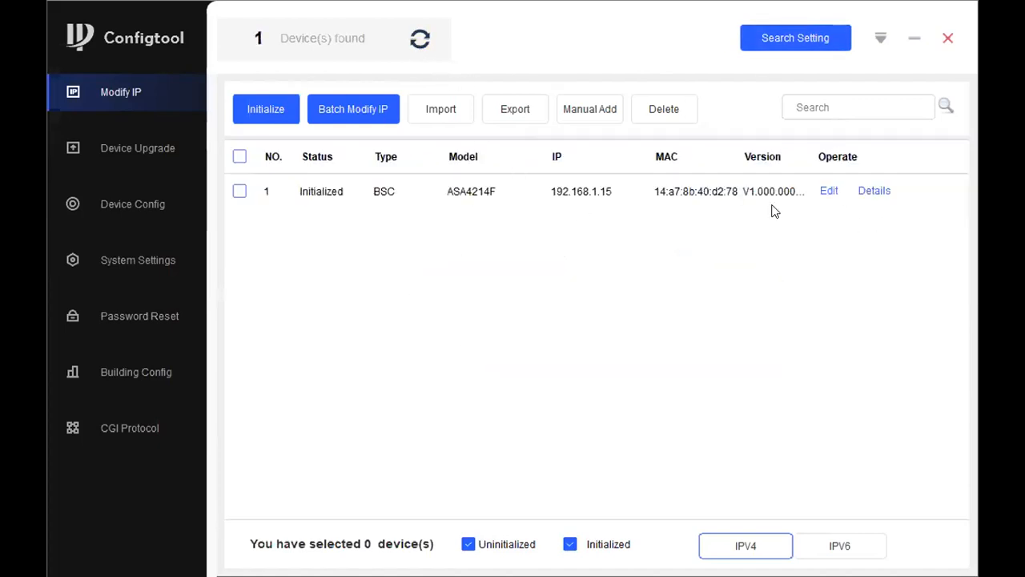
click(424, 46)
Select the ACS device 192.168.1.15 in the system settings, then enable and save its synchronization with NTP.
click(124, 200)
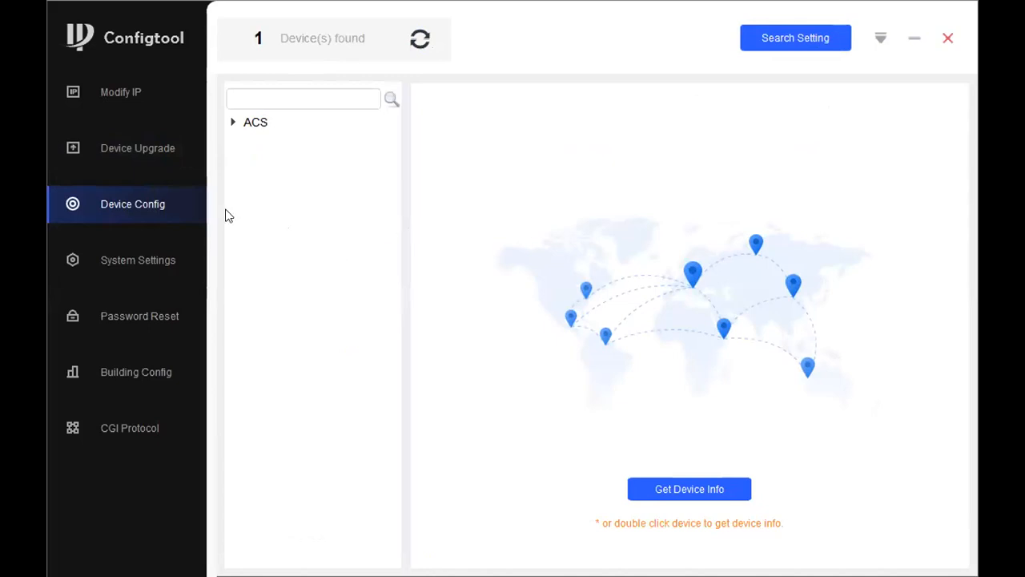
click(119, 275)
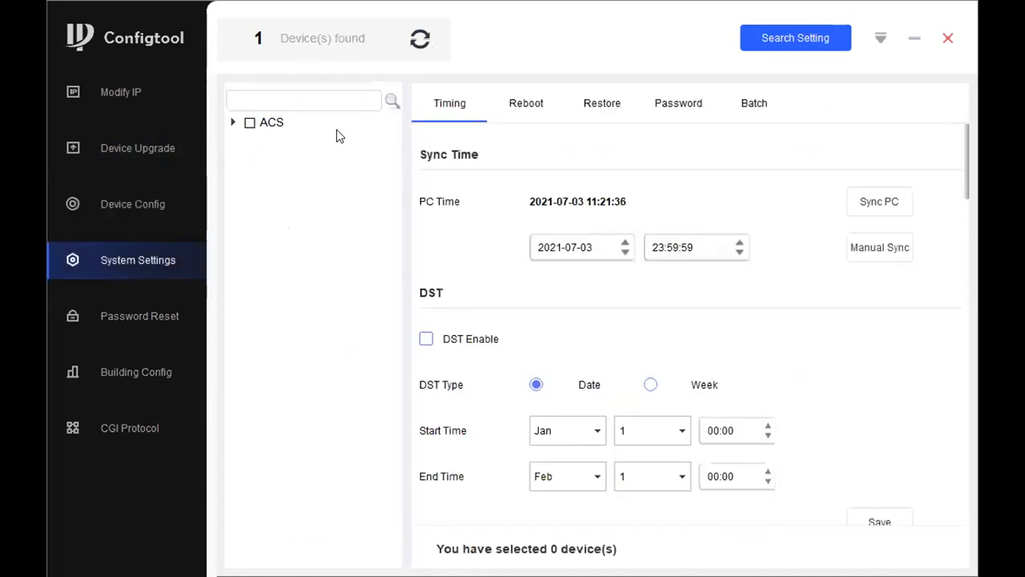
click(233, 122)
click(266, 136)
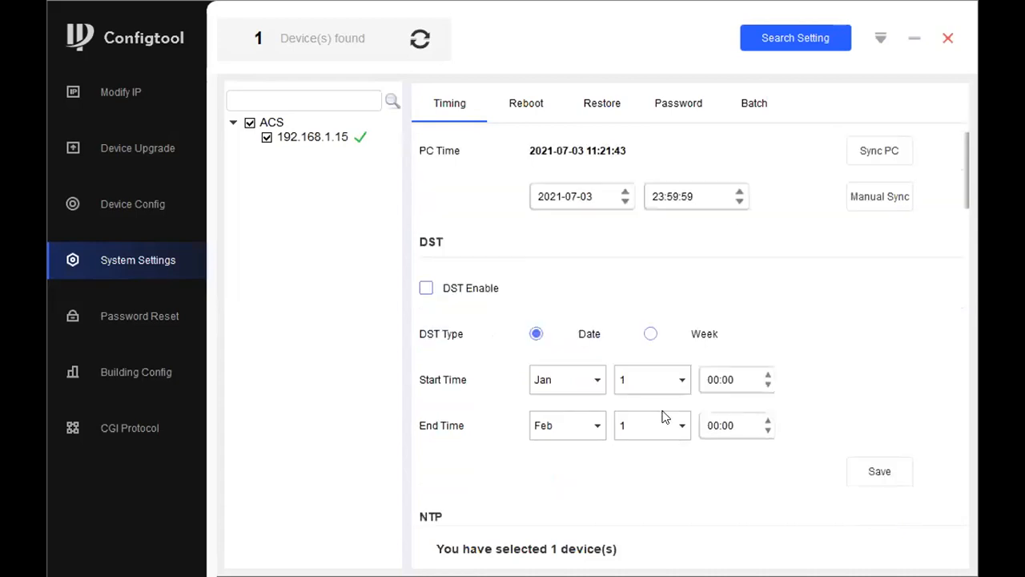
scroll(664, 417, down, 10)
scroll(560, 224, up, 3)
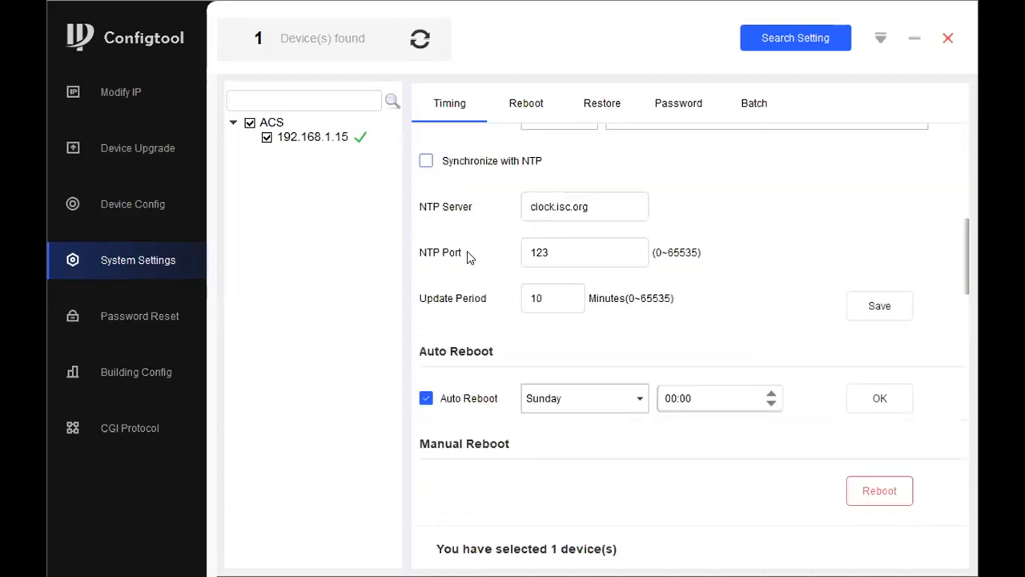
click(425, 160)
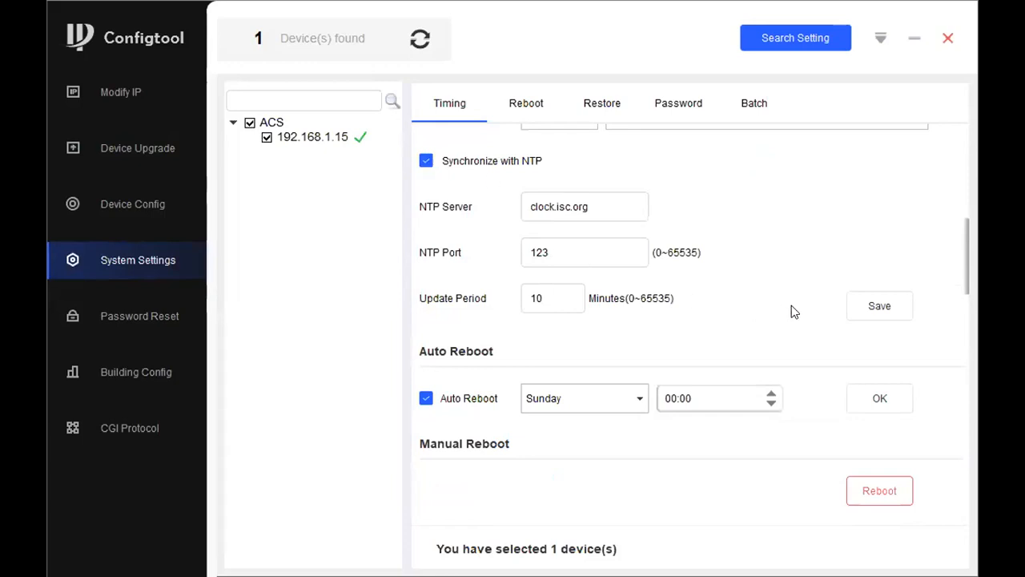
click(879, 307)
Change the device's NTP time zone to GMT with the offset GMT+03:00 and save it.
scroll(614, 273, up, 3)
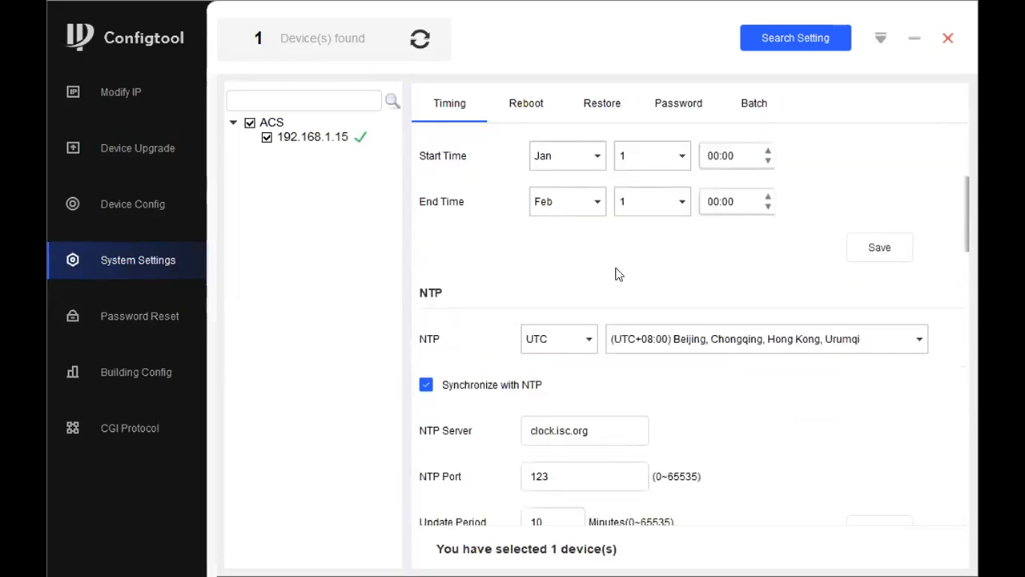
scroll(611, 268, up, 3)
scroll(614, 269, down, 3)
click(588, 339)
click(560, 359)
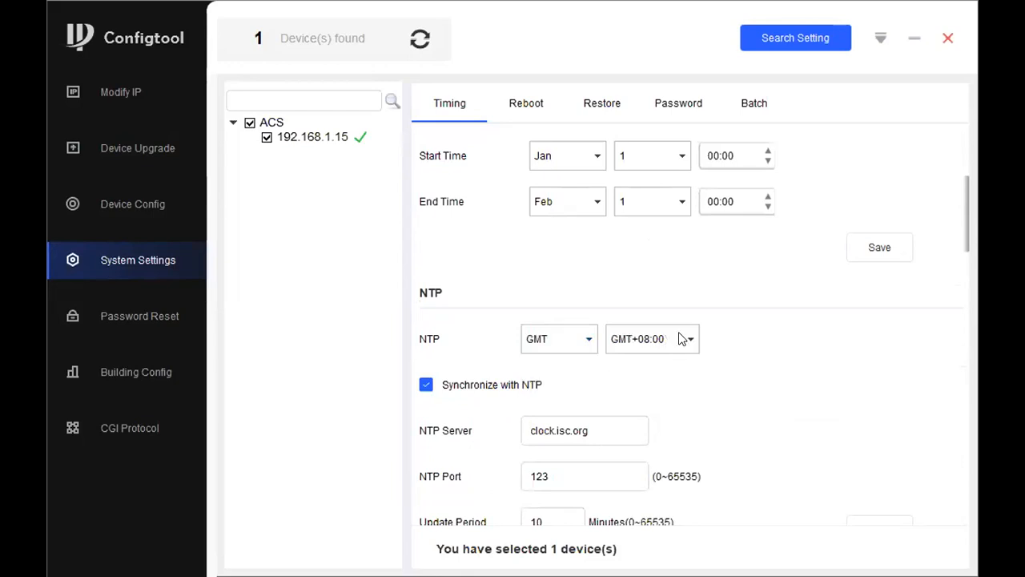
click(652, 339)
scroll(651, 374, up, 2)
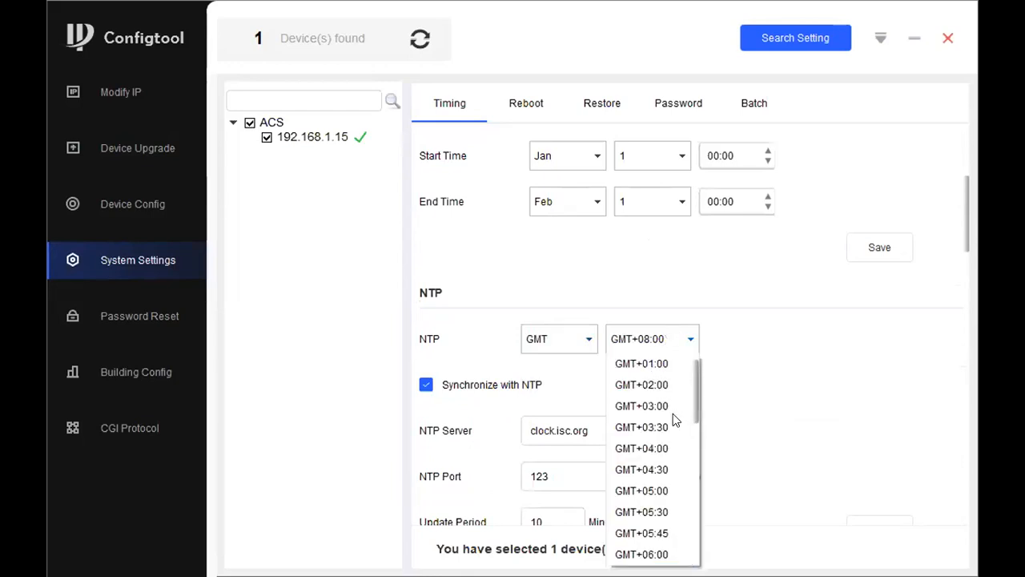
click(663, 406)
scroll(856, 378, down, 3)
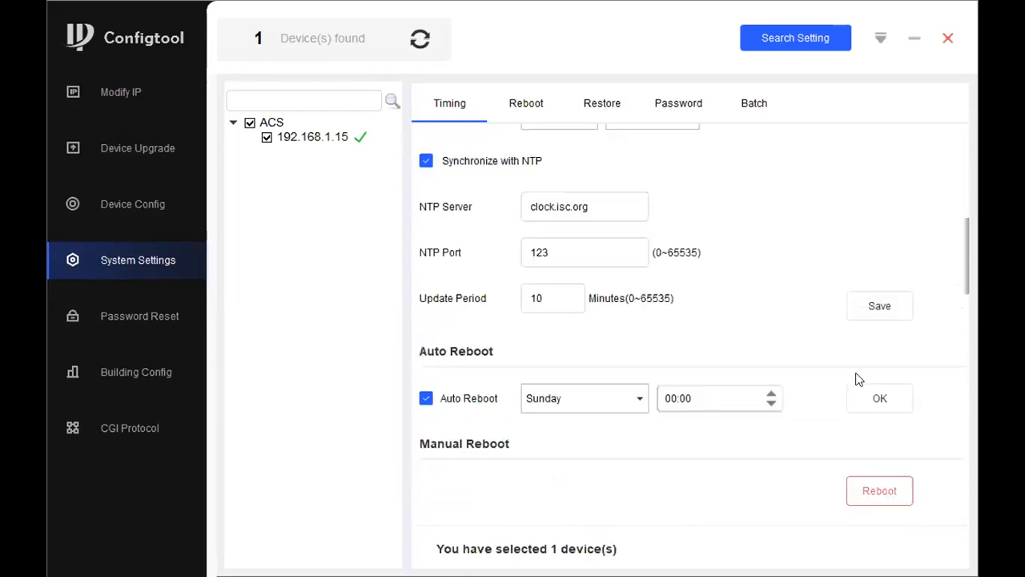
click(872, 312)
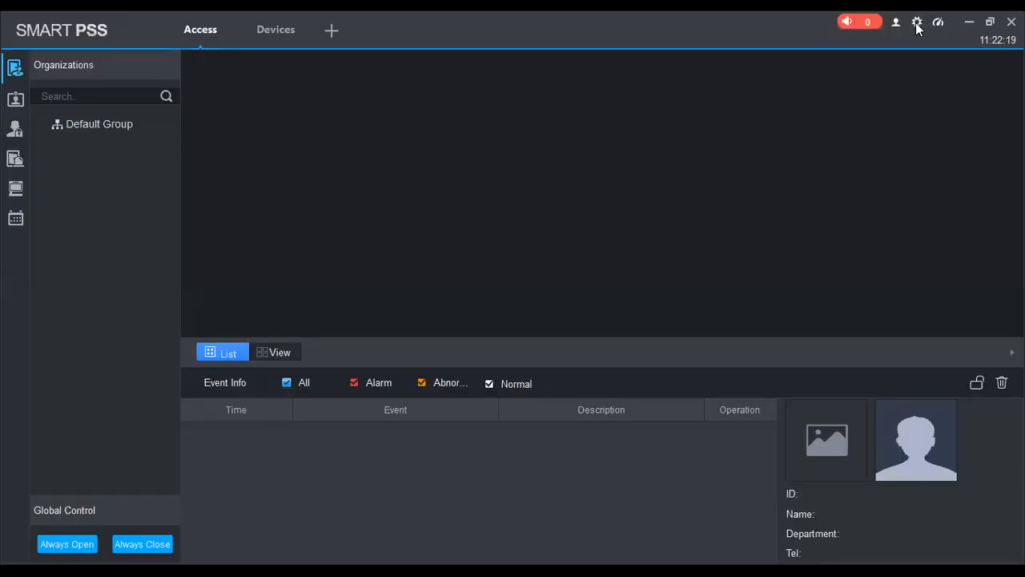
Check the SmartPSS version information and close it.
click(895, 21)
click(896, 113)
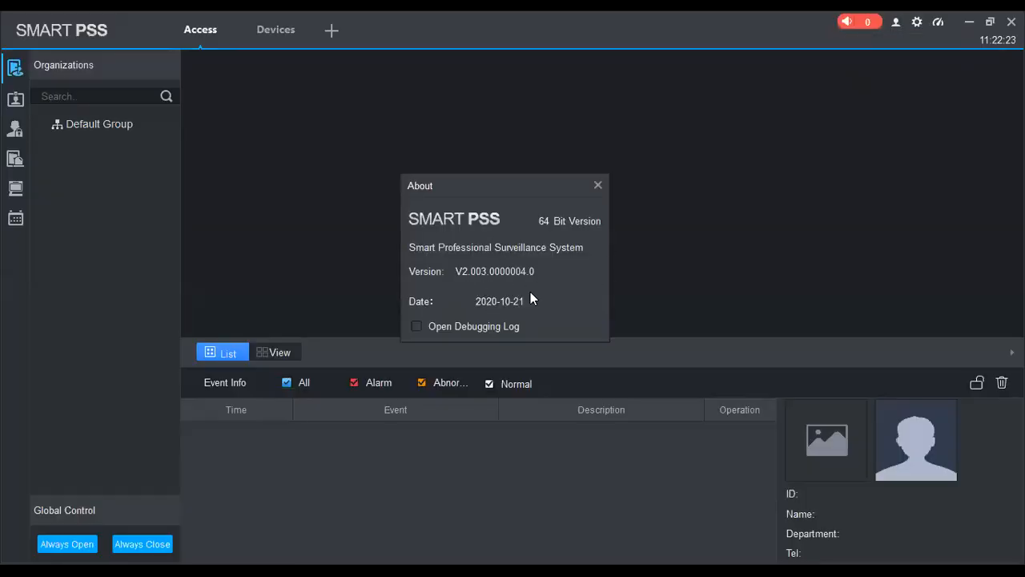
click(597, 186)
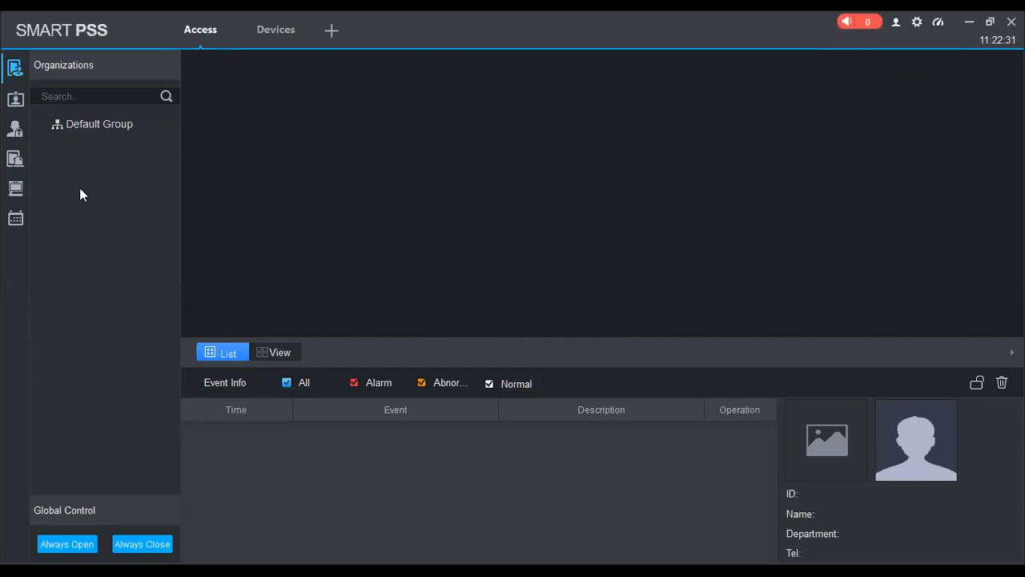
Close the open Access and Devices pages, reopen Devices and auto-search the network, selecting the device at 192.168.1.15.
click(226, 35)
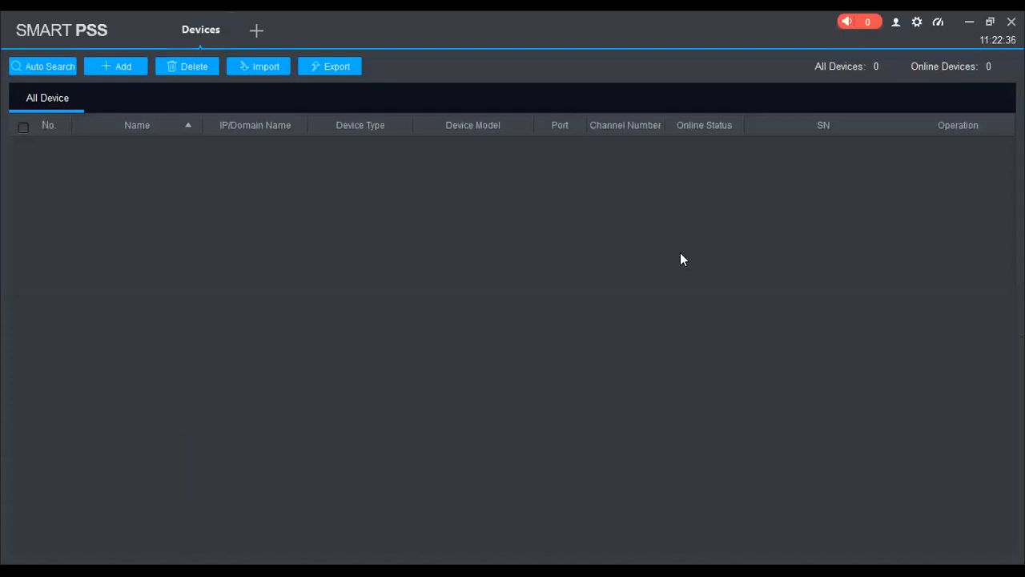
click(231, 17)
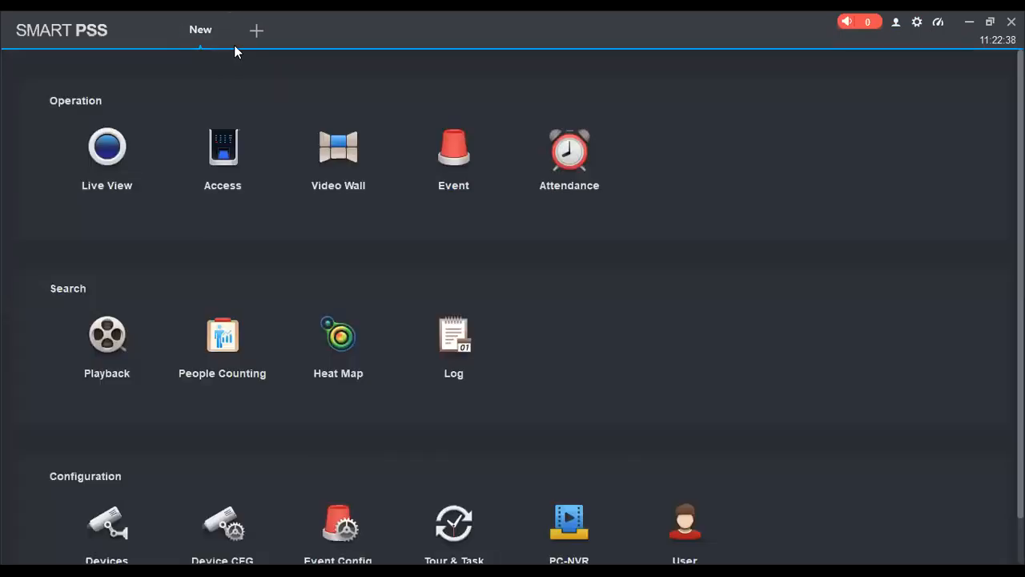
click(98, 523)
click(56, 64)
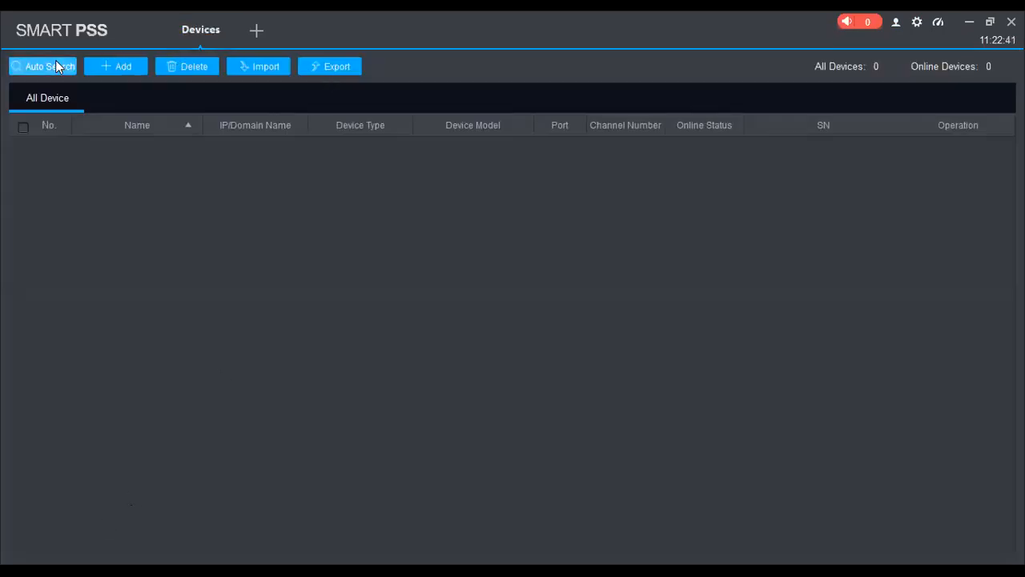
click(249, 208)
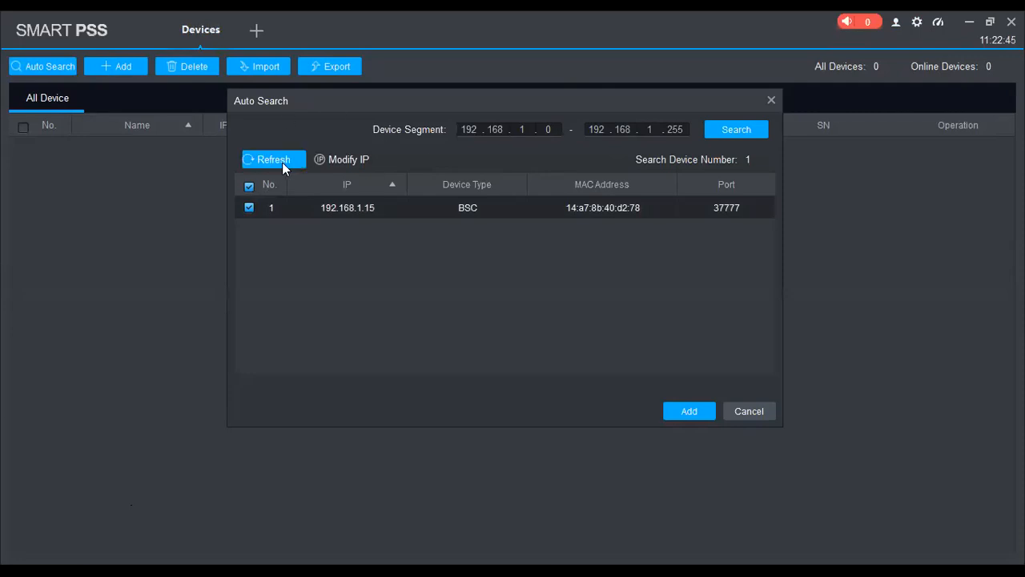
Add the selected device with the user name admin and its login password, then close the auto search.
click(685, 410)
click(515, 273)
text(admin)
key(Tab)
text(admin123)
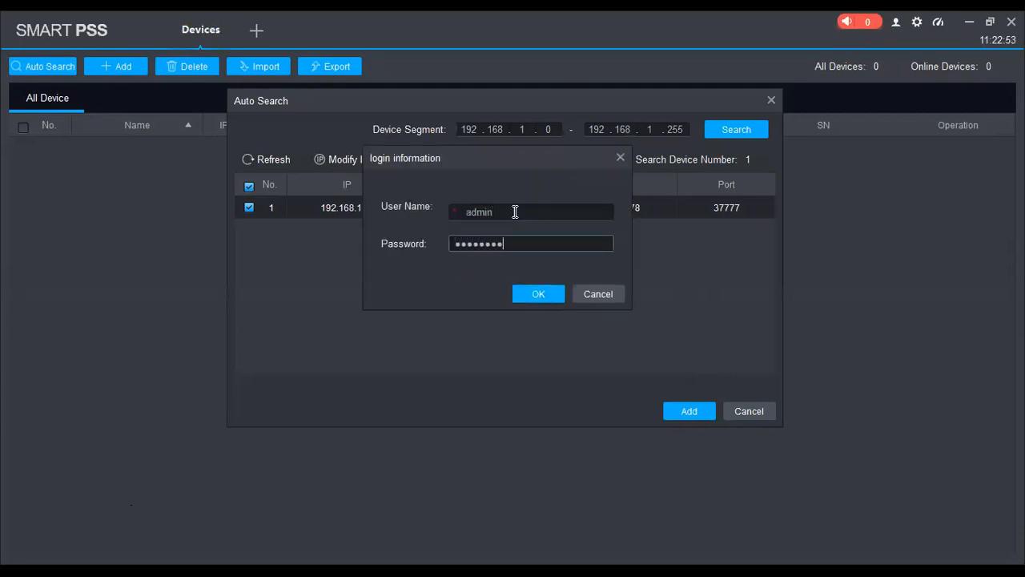
click(535, 296)
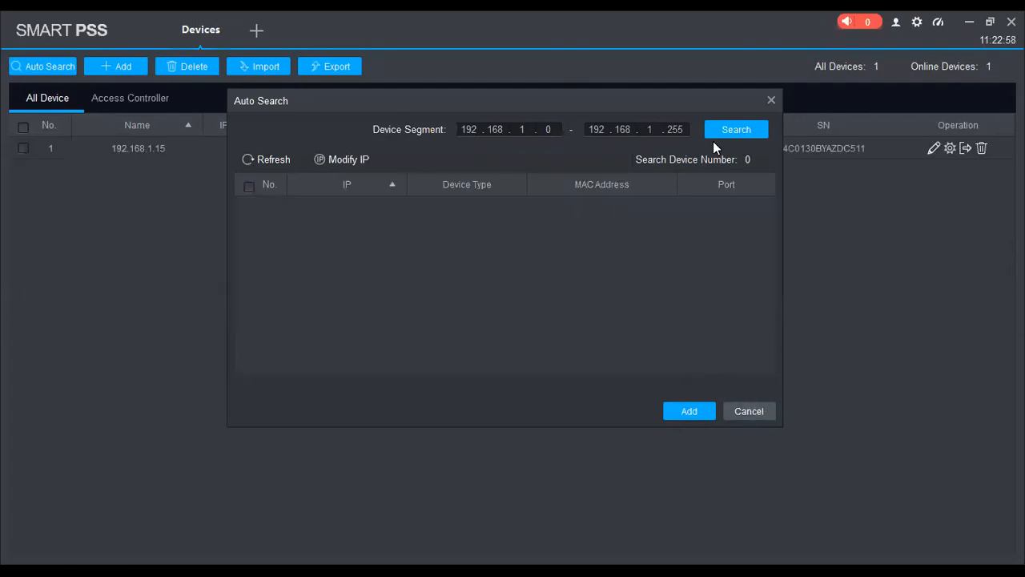
click(771, 100)
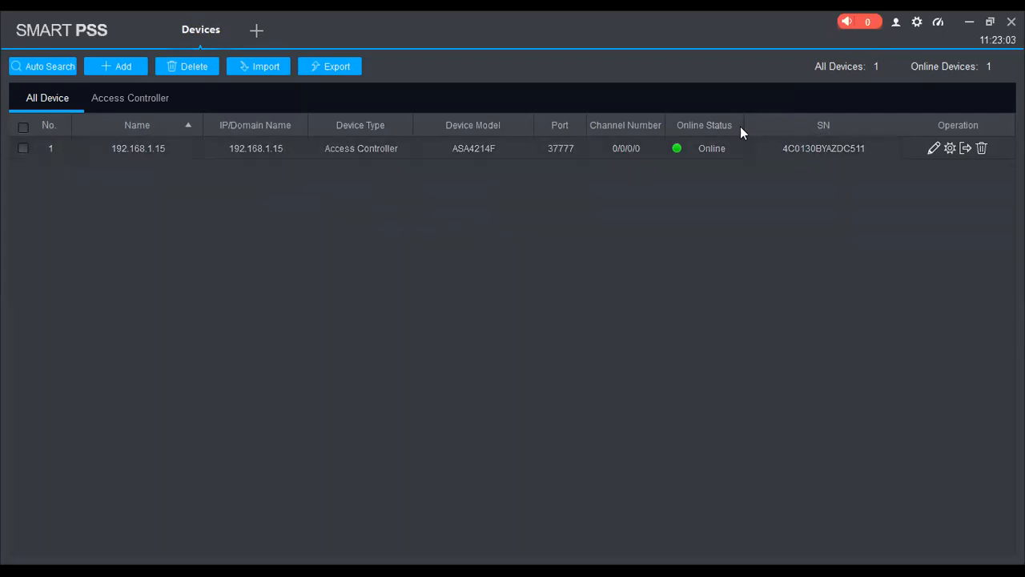
Examine the manual device-adding form for the IP/Domain and SN (For Device Support P2P) methods without adding anything.
click(116, 69)
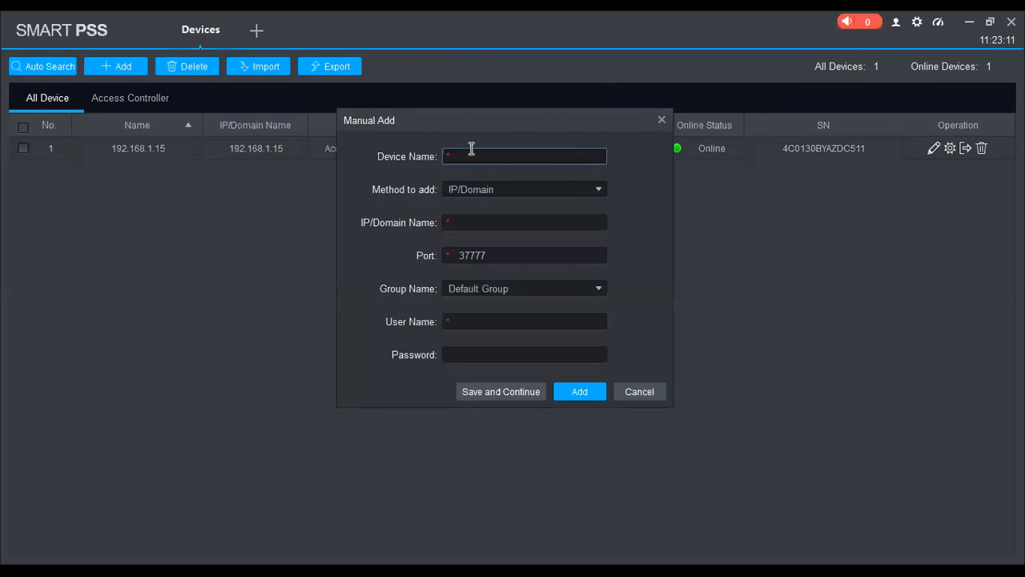
click(483, 221)
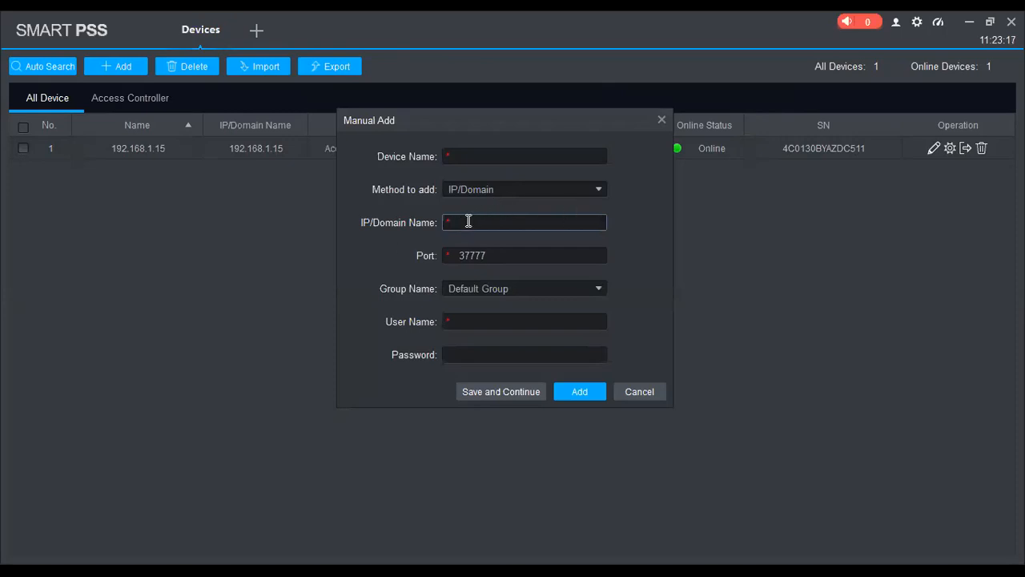
click(492, 319)
click(500, 350)
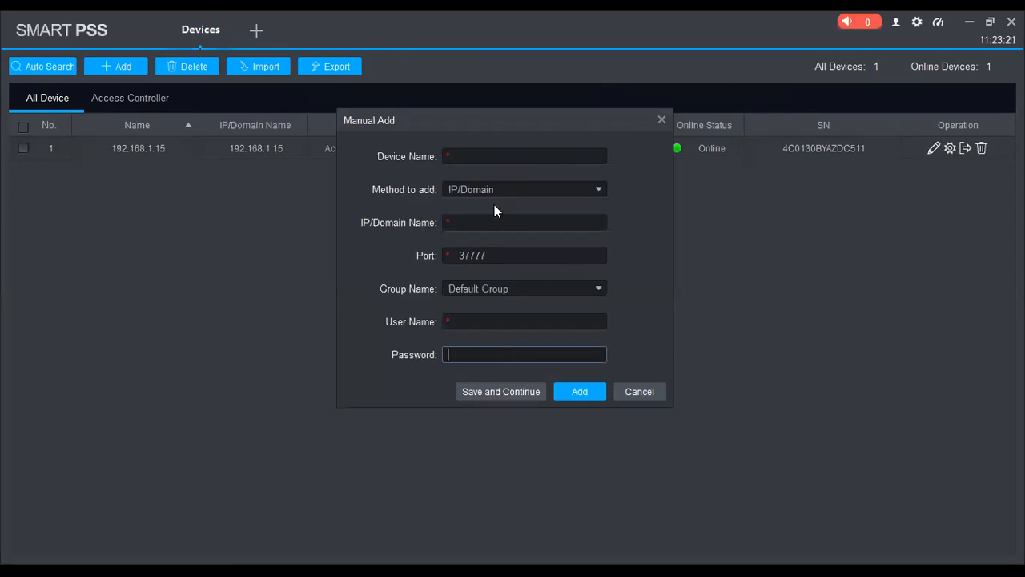
click(514, 189)
click(499, 224)
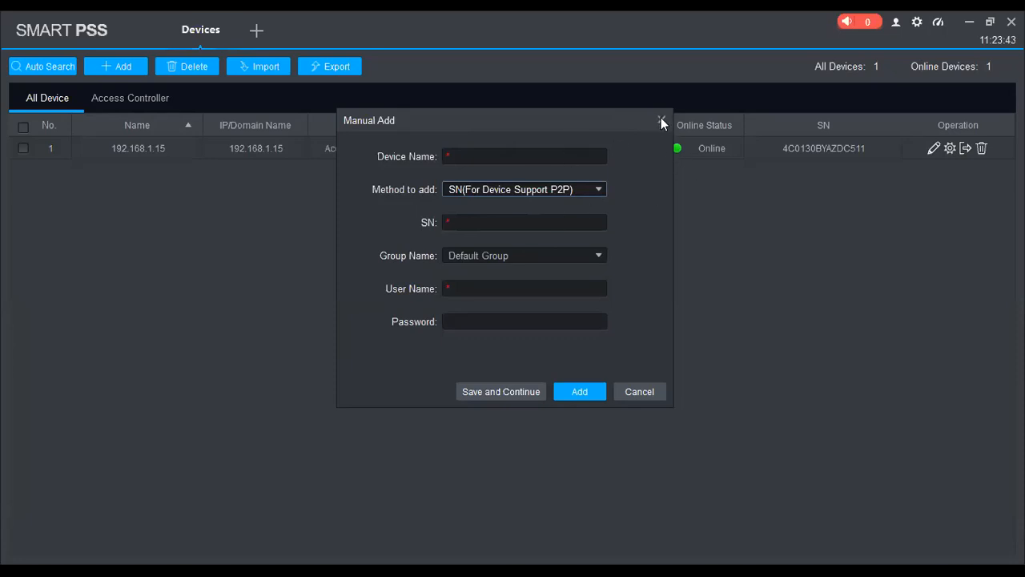
key(Escape)
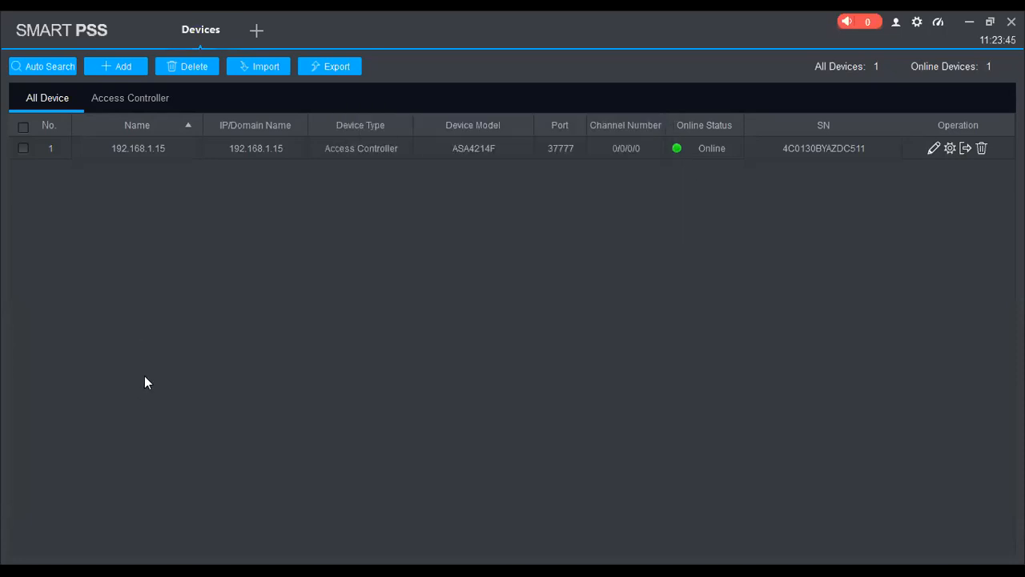
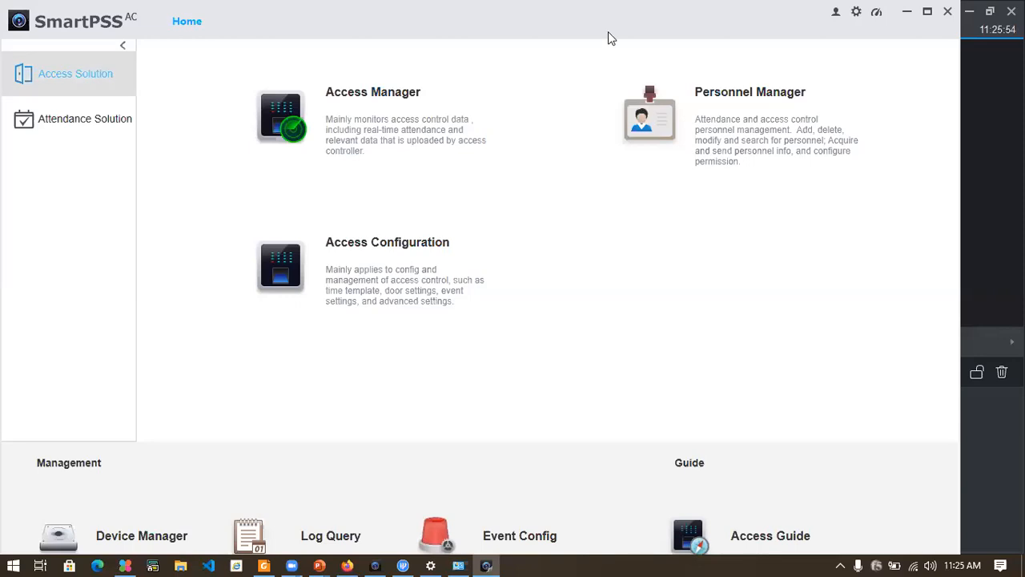
Switch from SmartPSS AC to SmartPSS and rename the Default Group in the organization tree as demo organization.
key(super)
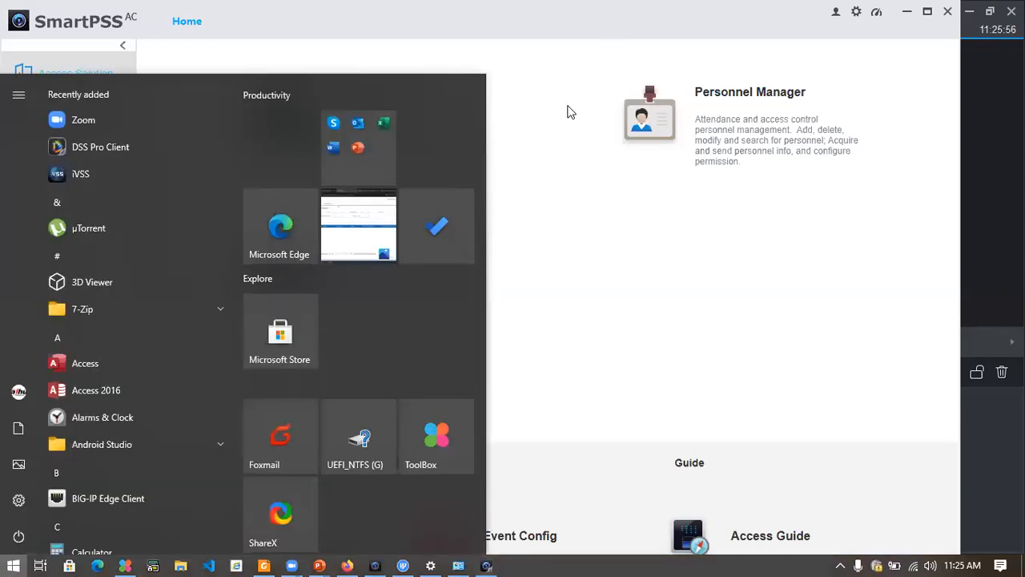
click(377, 564)
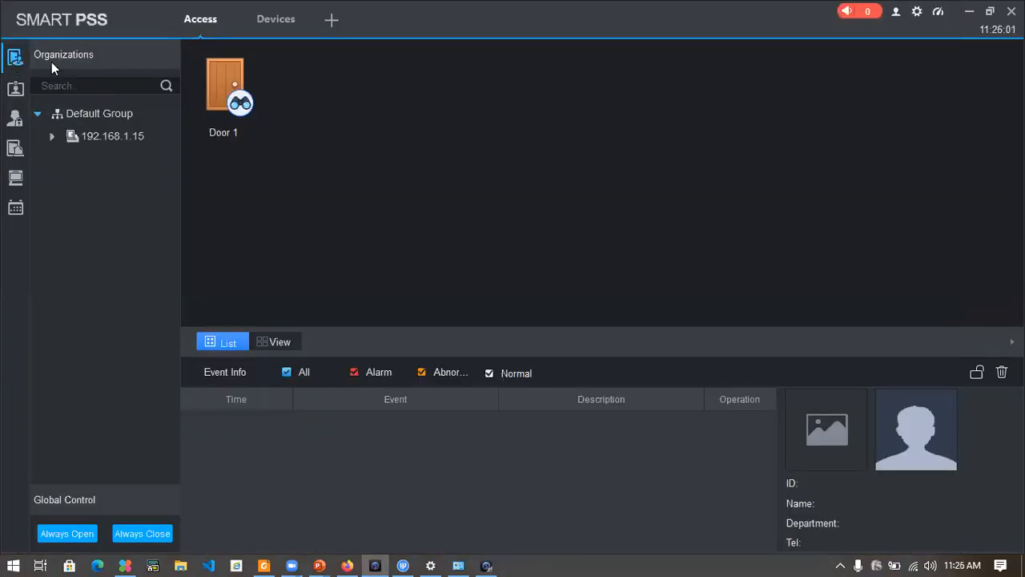
right_click(82, 113)
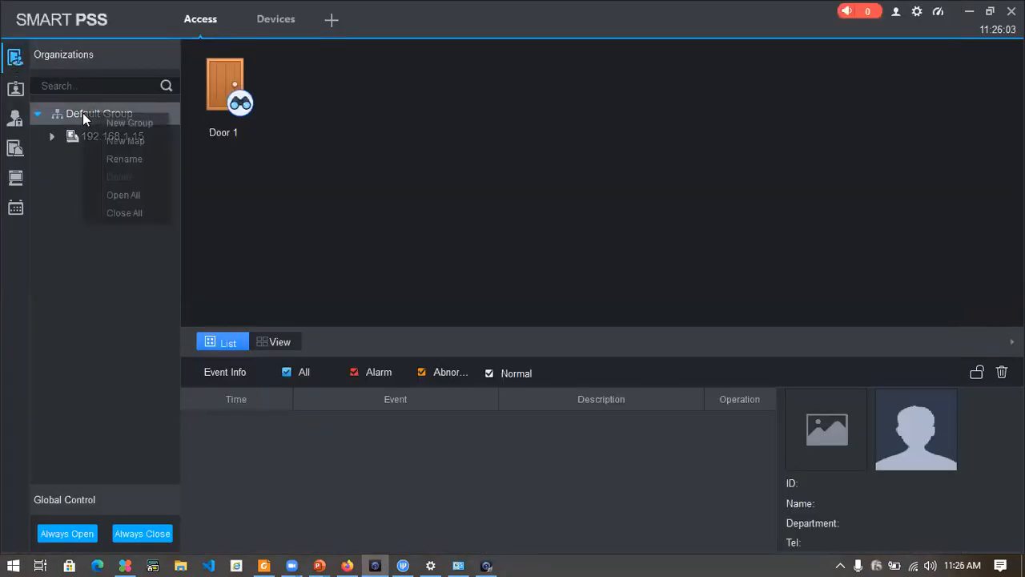
click(126, 158)
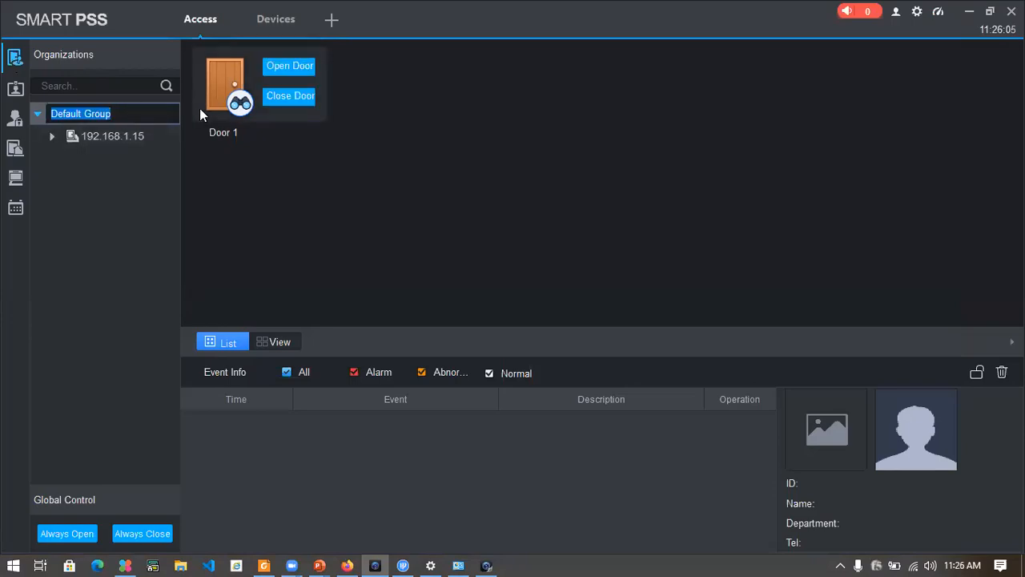
text(demo orga)
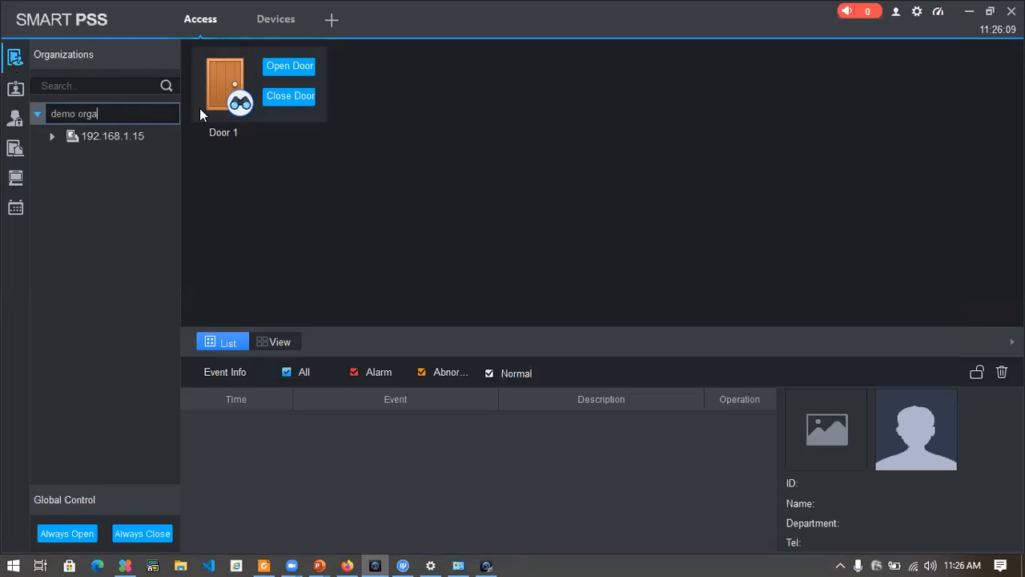
text(nization)
key(Return)
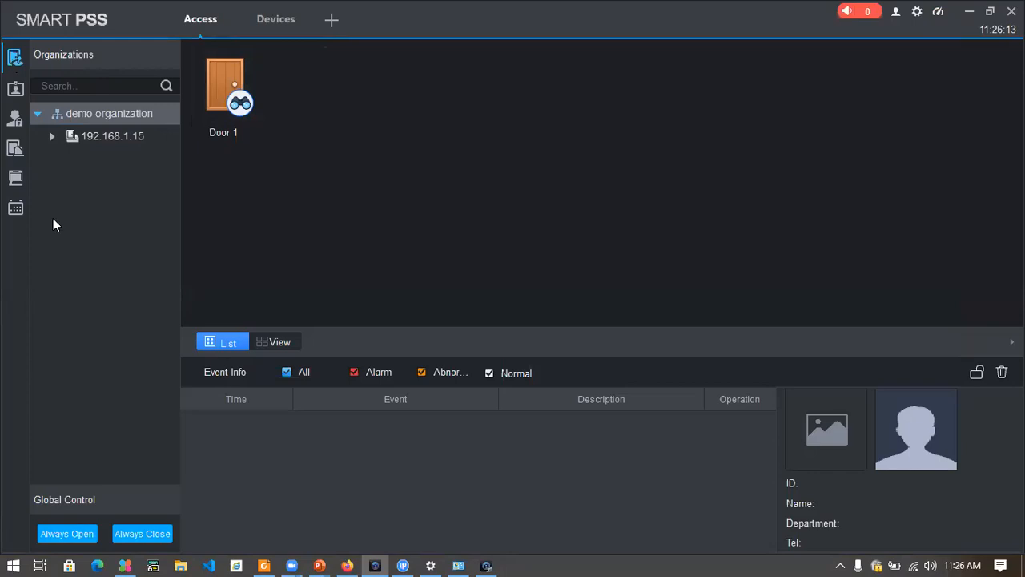
Examine the options offered for the demo organization group and for the empty area of the organization tree.
click(54, 136)
click(54, 135)
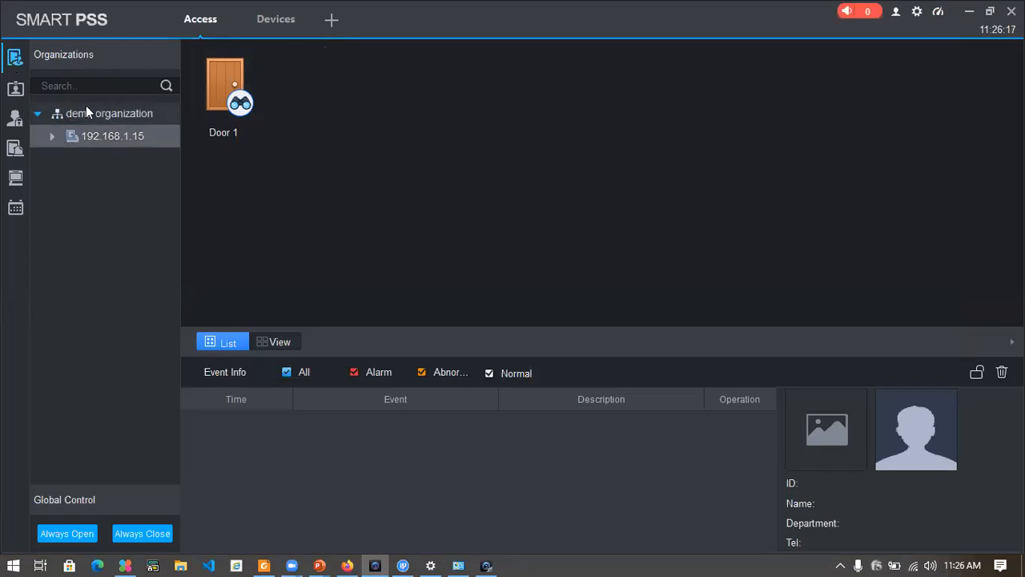
click(85, 106)
right_click(91, 110)
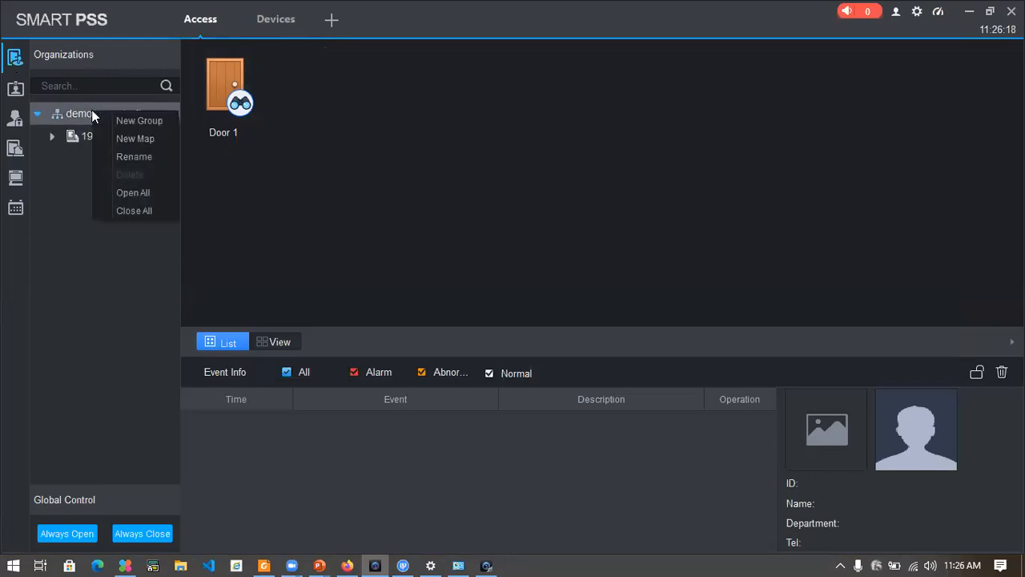
click(60, 192)
click(15, 88)
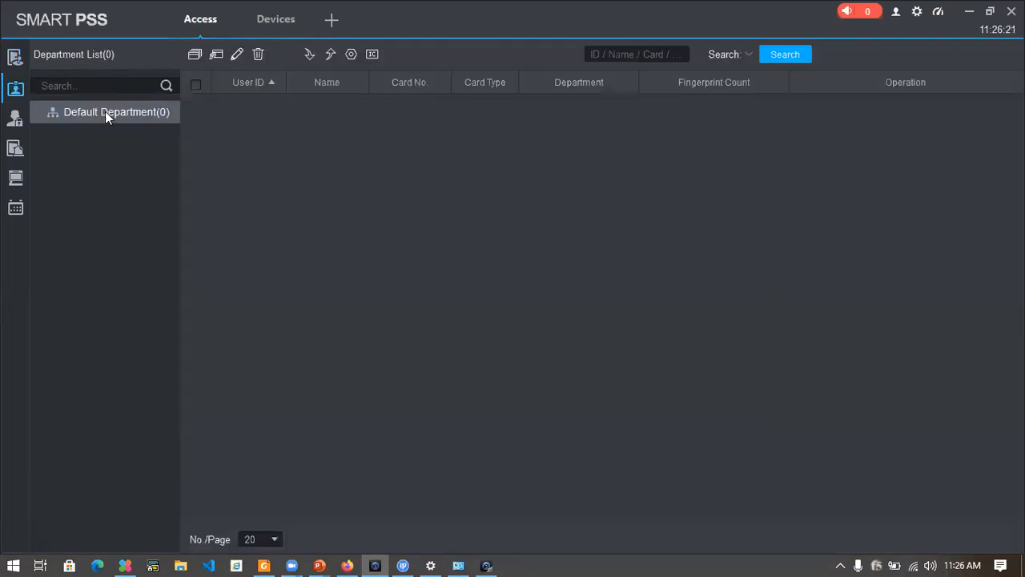
click(15, 58)
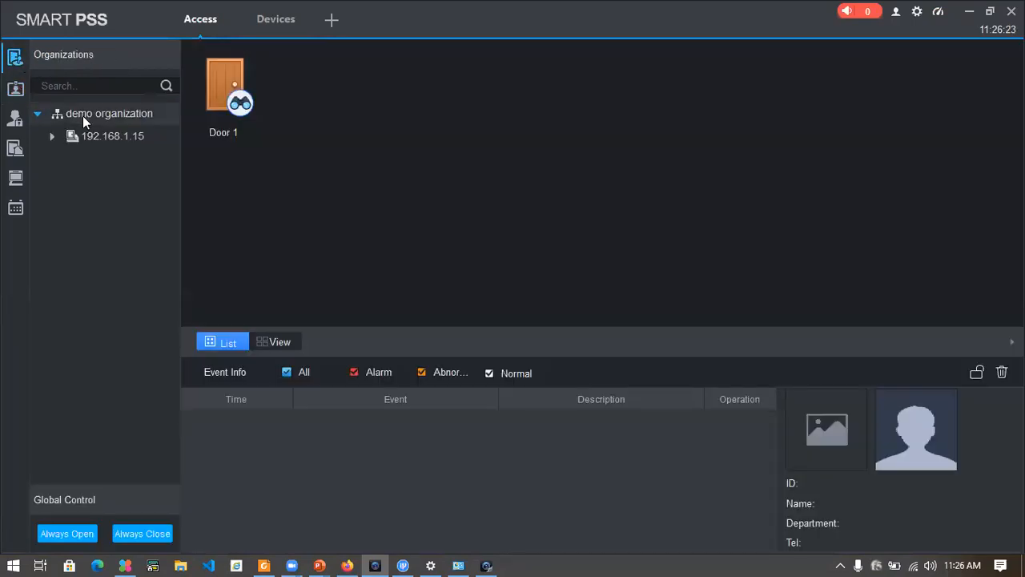
right_click(84, 116)
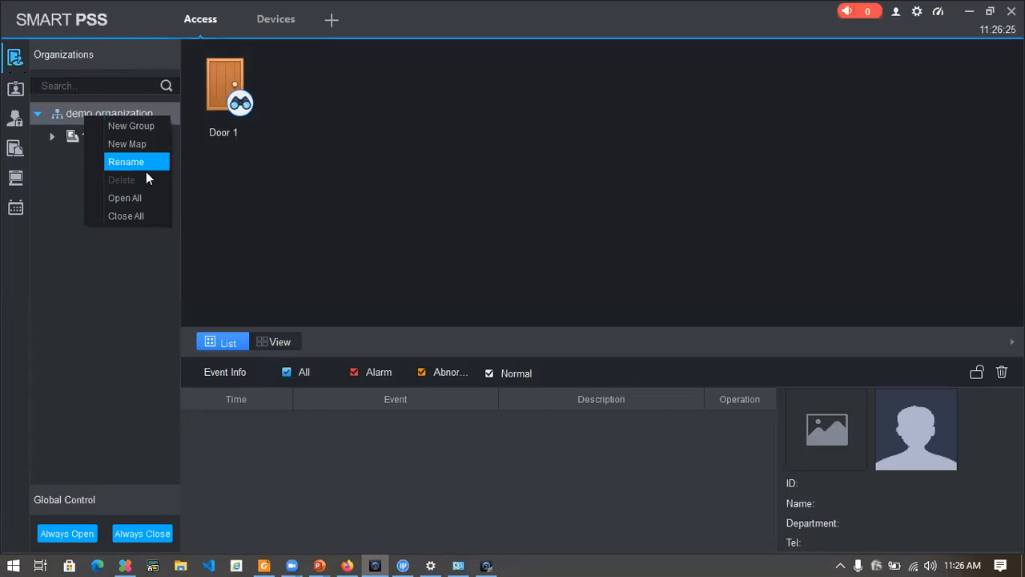
right_click(60, 164)
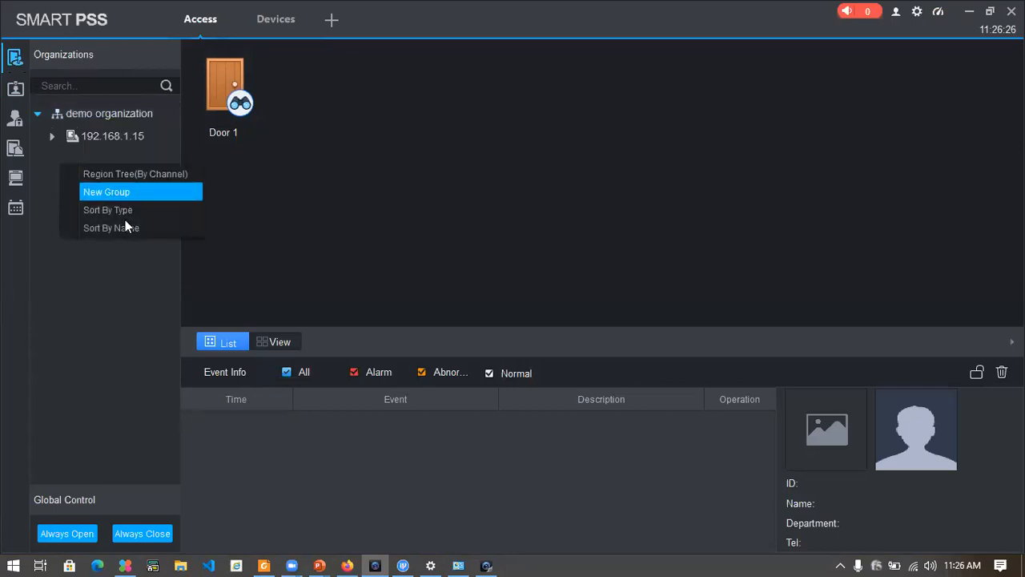
Create a new department named "demo departmebnt" in the department list and save it.
click(15, 88)
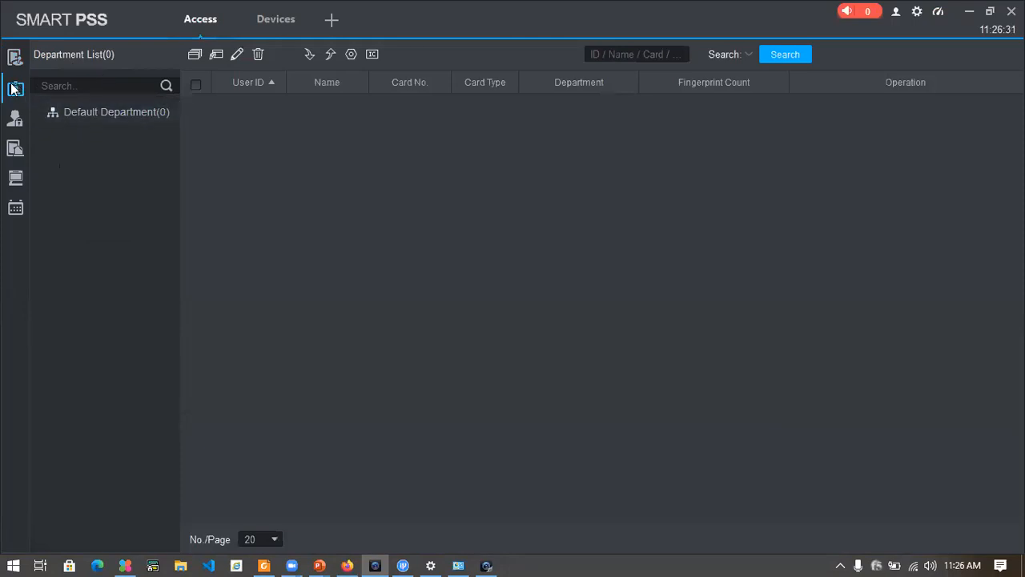
right_click(89, 146)
click(124, 159)
click(469, 238)
text(dem)
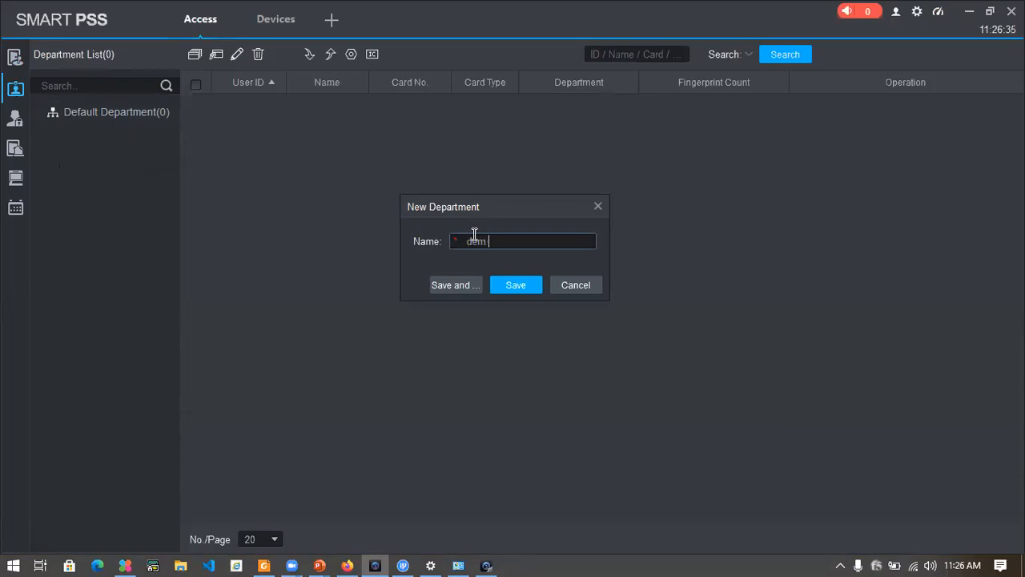
text(o departmebnt)
click(516, 285)
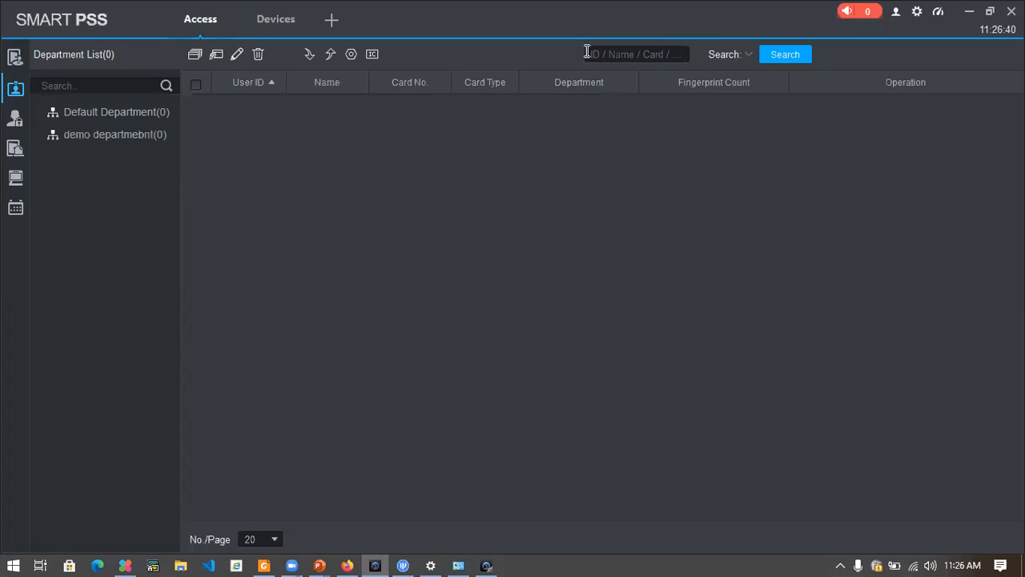
Delete the Default Department from the department list and confirm the deletion.
right_click(149, 114)
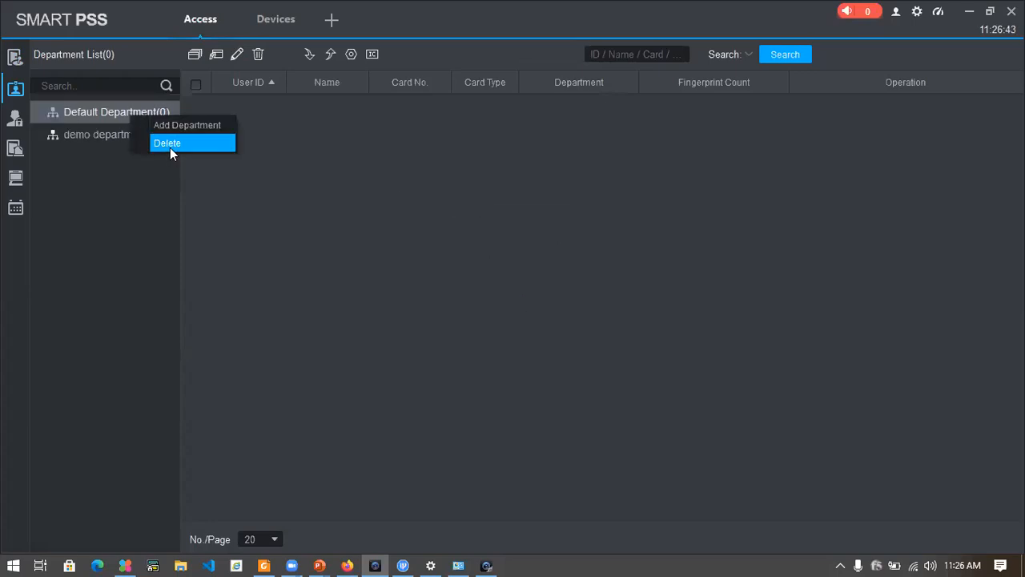
click(170, 144)
click(516, 292)
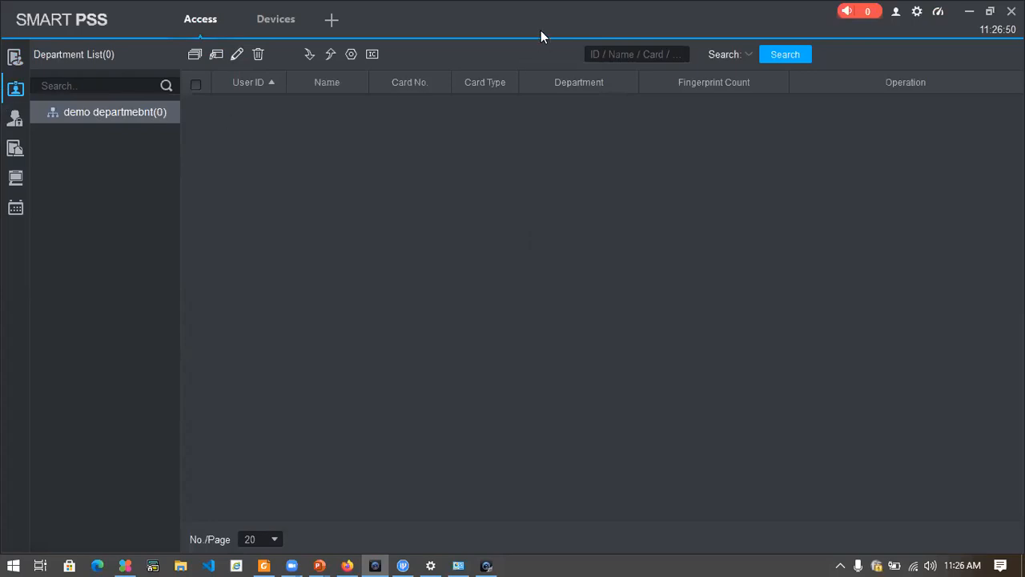
Add a user to the demo department with the user's name and the General Card type, leaving the card number and passwords empty.
click(216, 54)
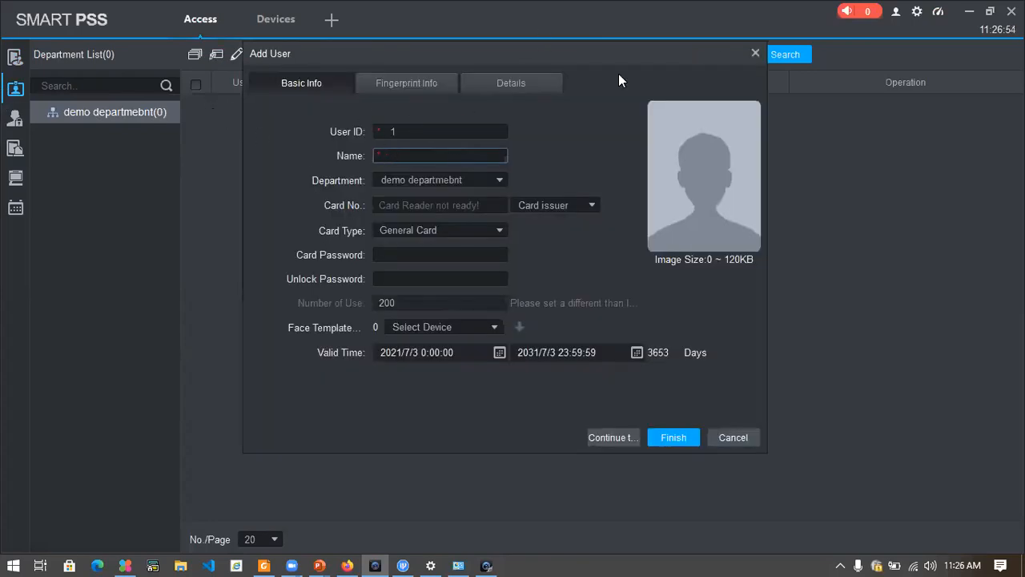
key(Escape)
click(565, 263)
text(shelton)
click(418, 207)
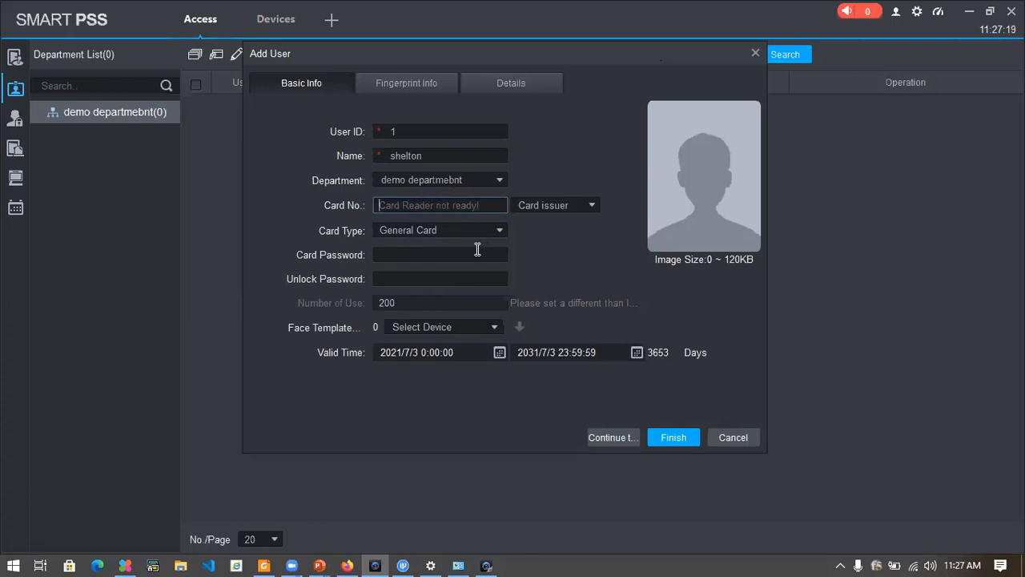
click(427, 254)
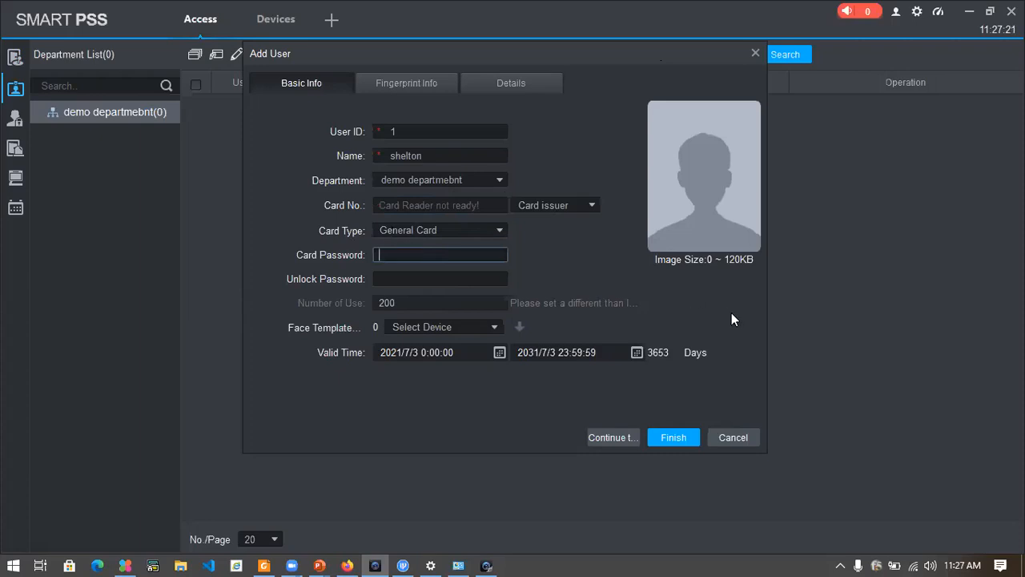
click(673, 437)
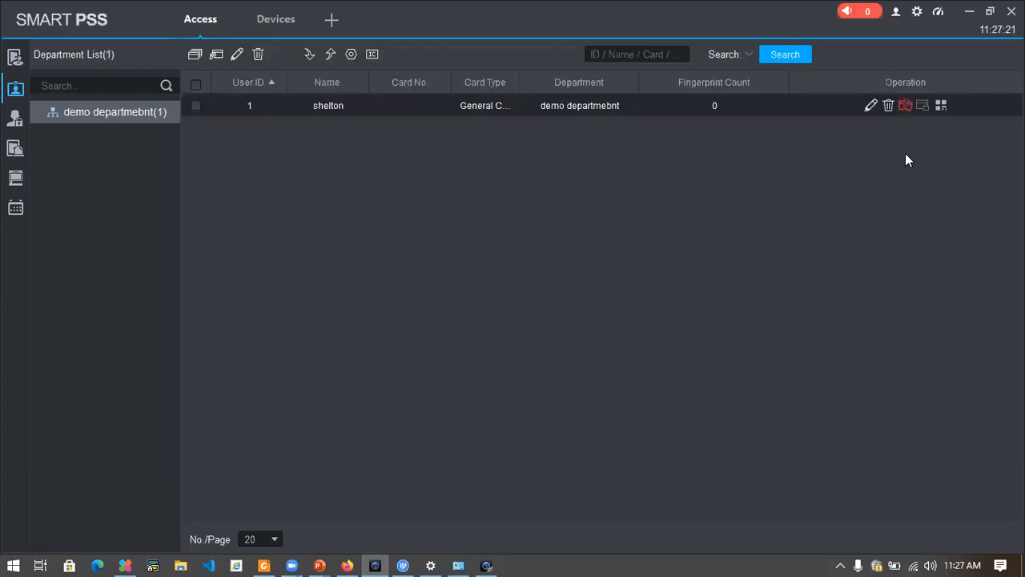
Open the new user's record for editing and fill in the card number, leaving the card password empty.
click(871, 105)
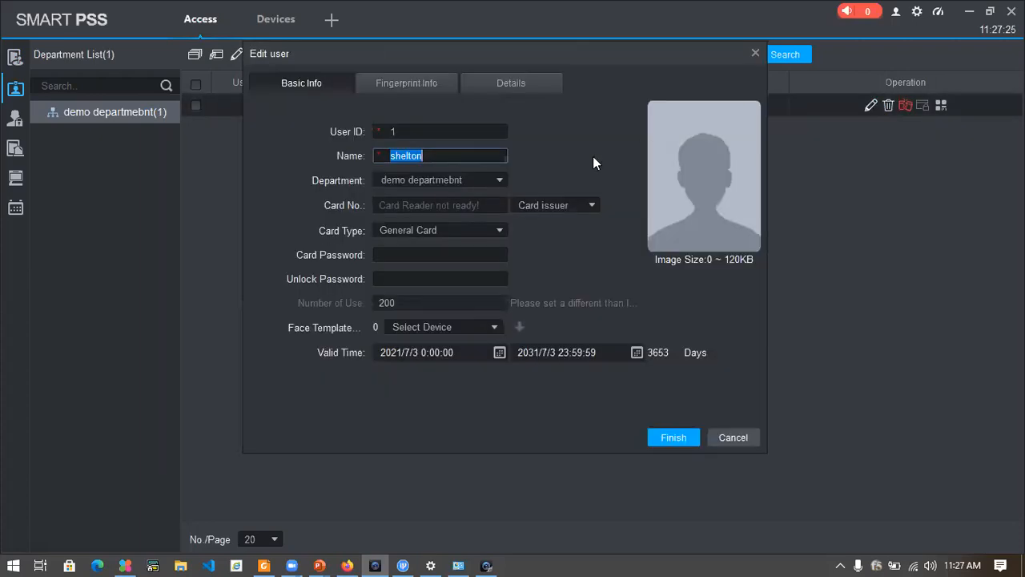
click(431, 202)
text(1)
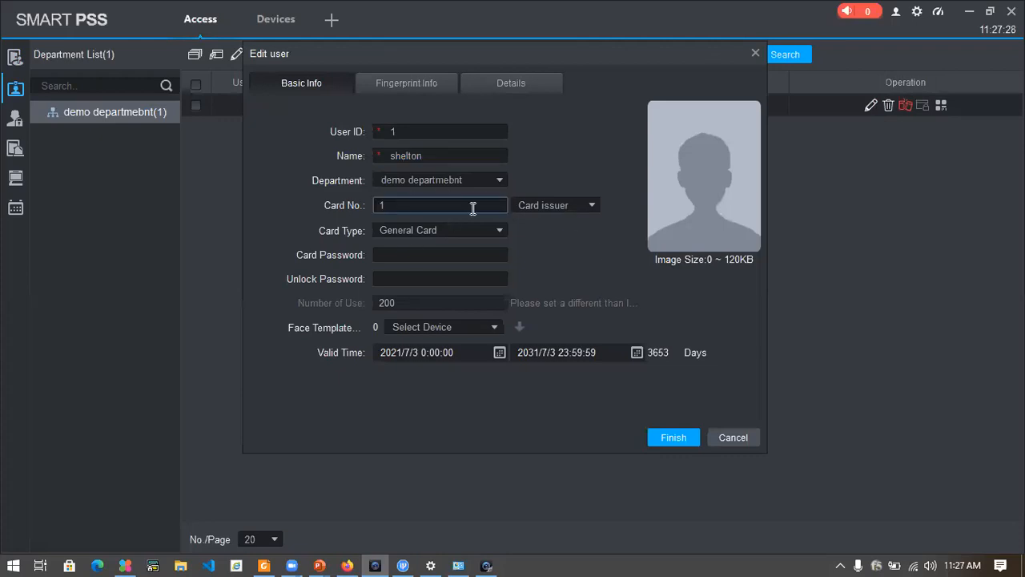
click(417, 255)
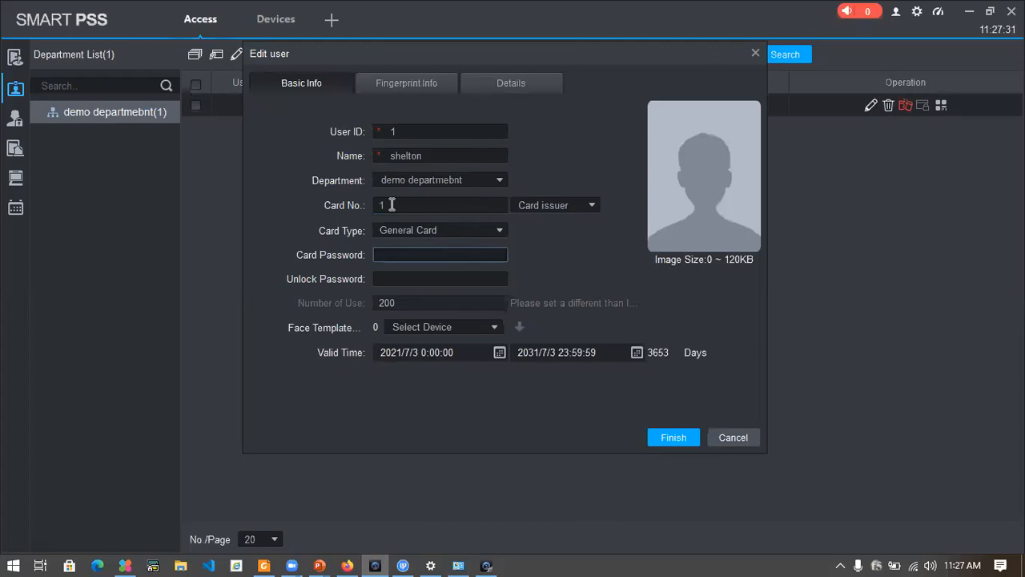
Set the user's fingerprint device to ACS Reader, using Reader1 of the device at 192.168.1.15.
click(403, 81)
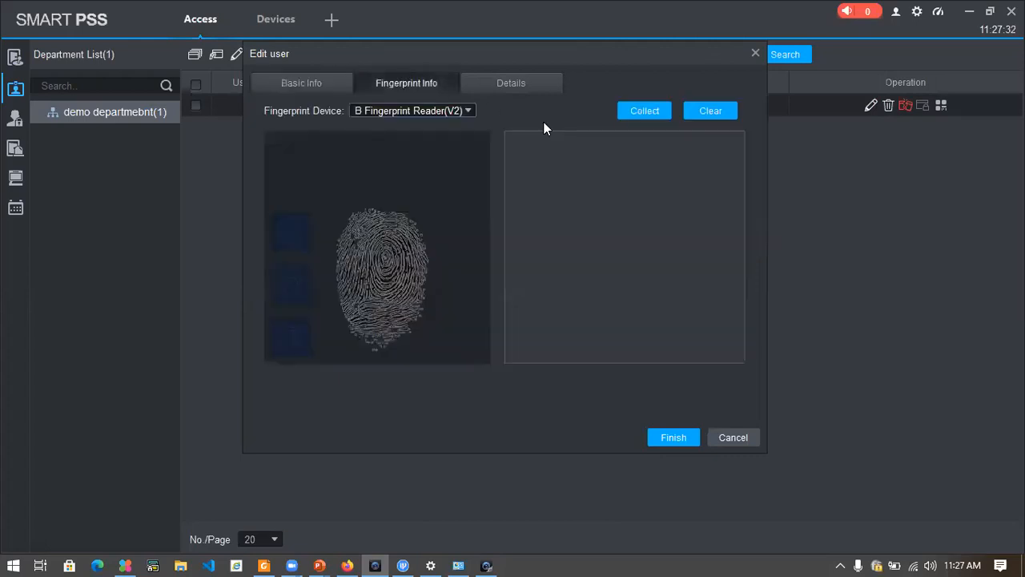
click(467, 112)
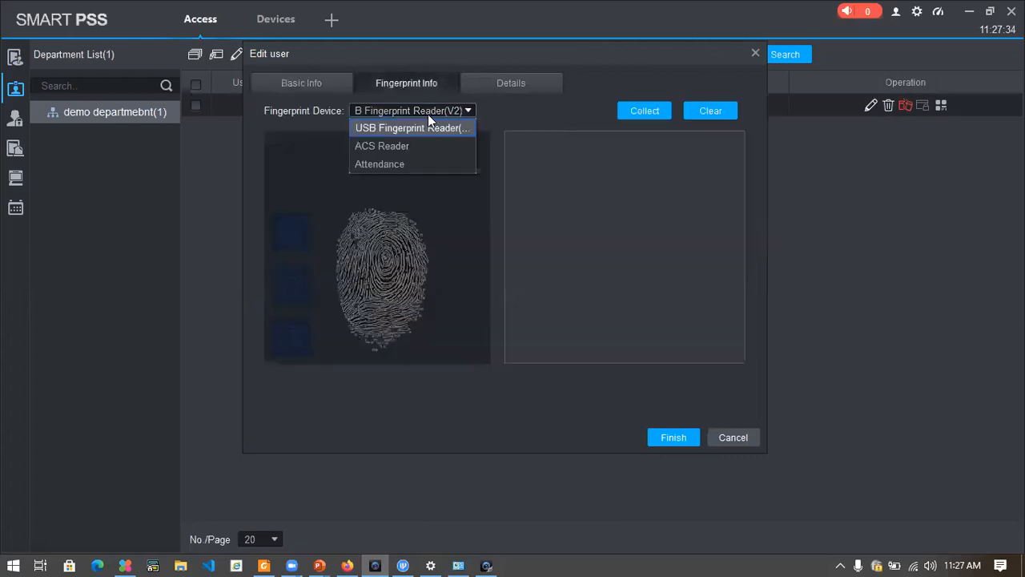
click(391, 147)
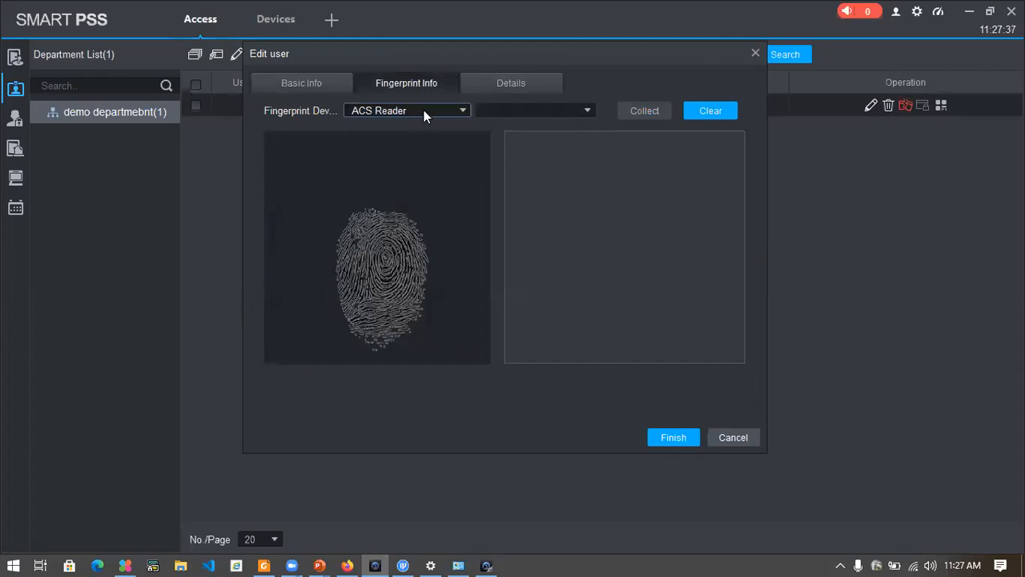
click(575, 111)
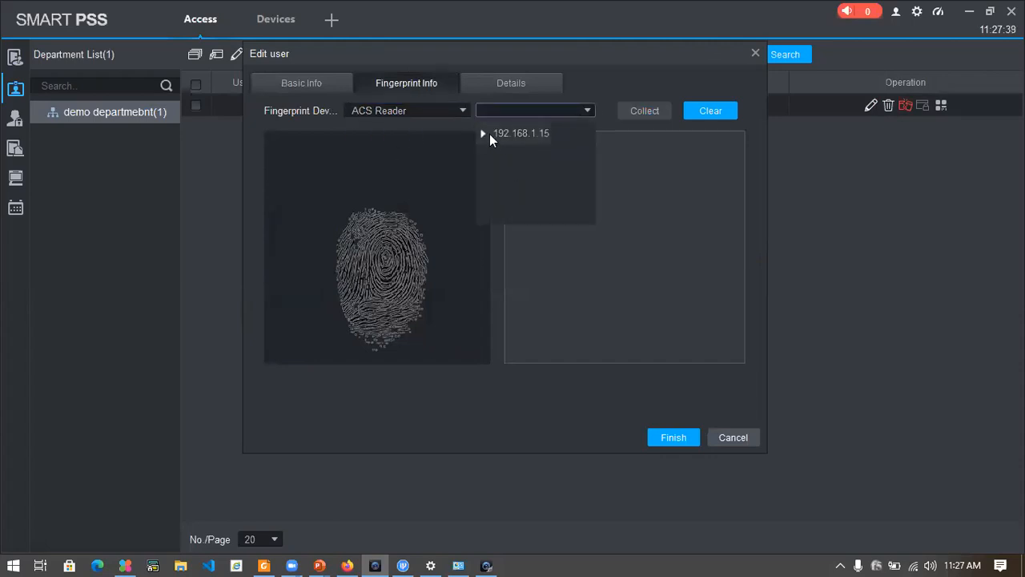
double_click(519, 143)
double_click(500, 154)
click(536, 177)
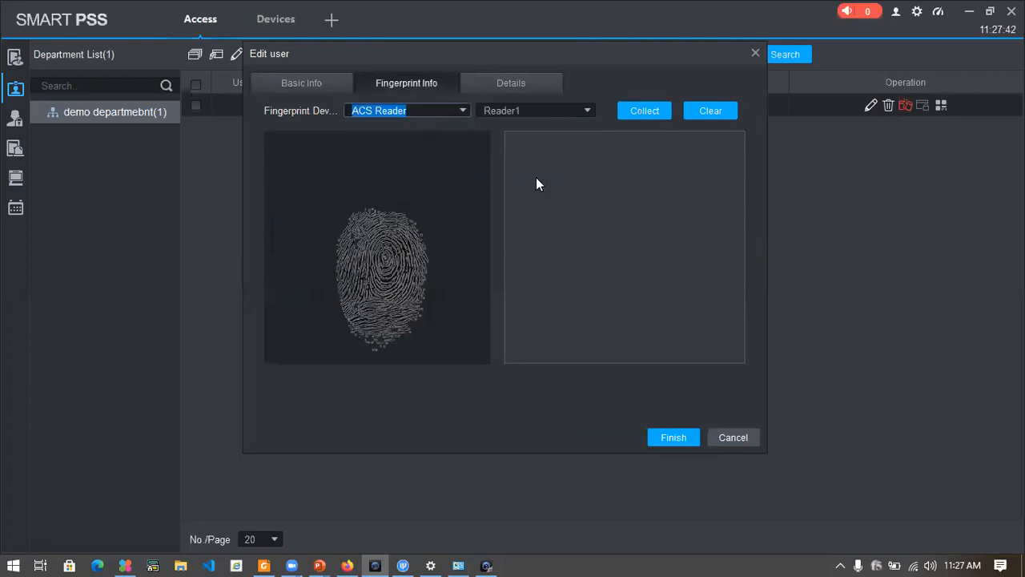
Collect the user's fingerprint through Reader1, repeating the collection until one is recorded, and save the edited user.
click(644, 110)
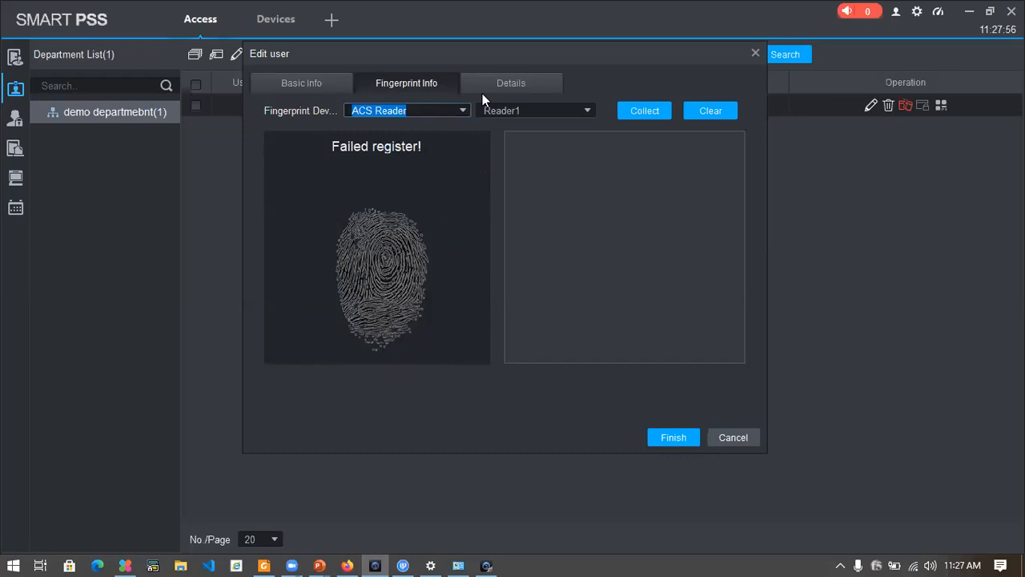
click(640, 113)
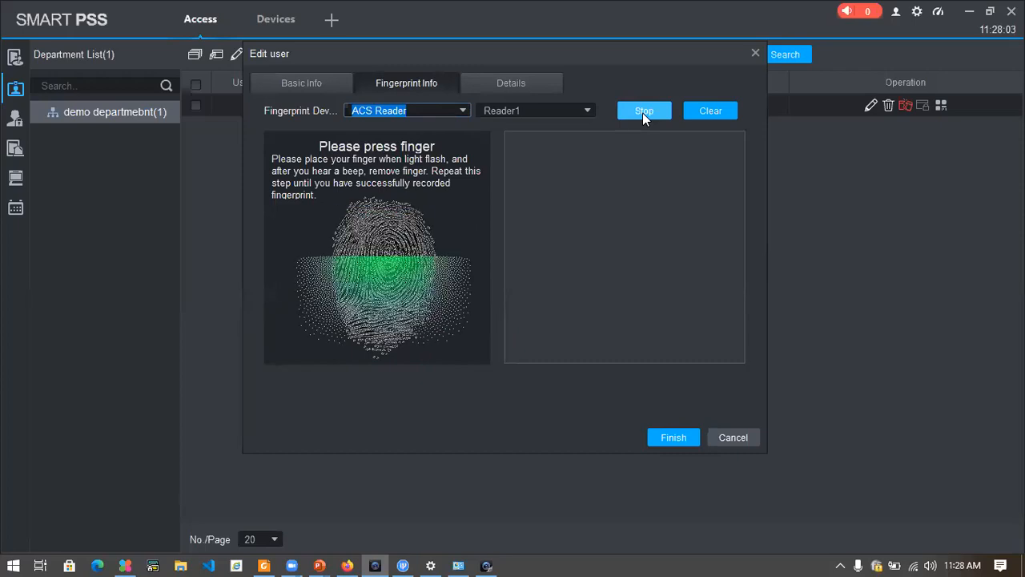
click(642, 113)
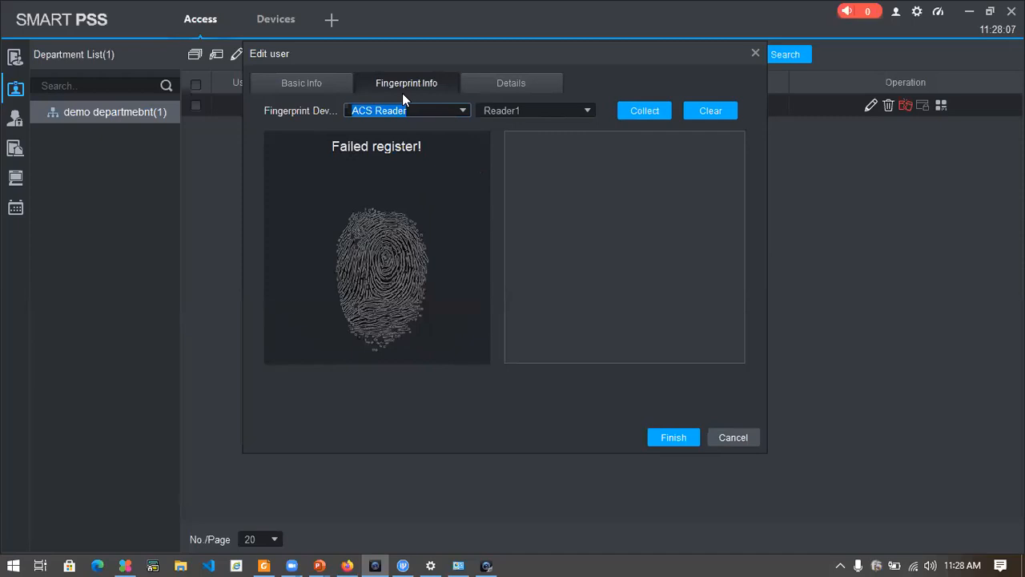
click(642, 112)
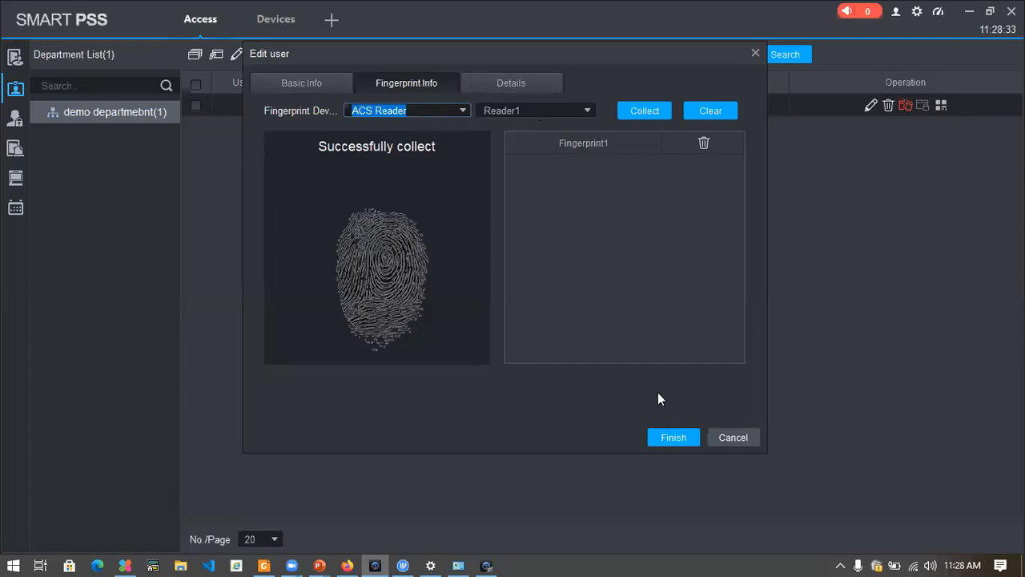
click(650, 438)
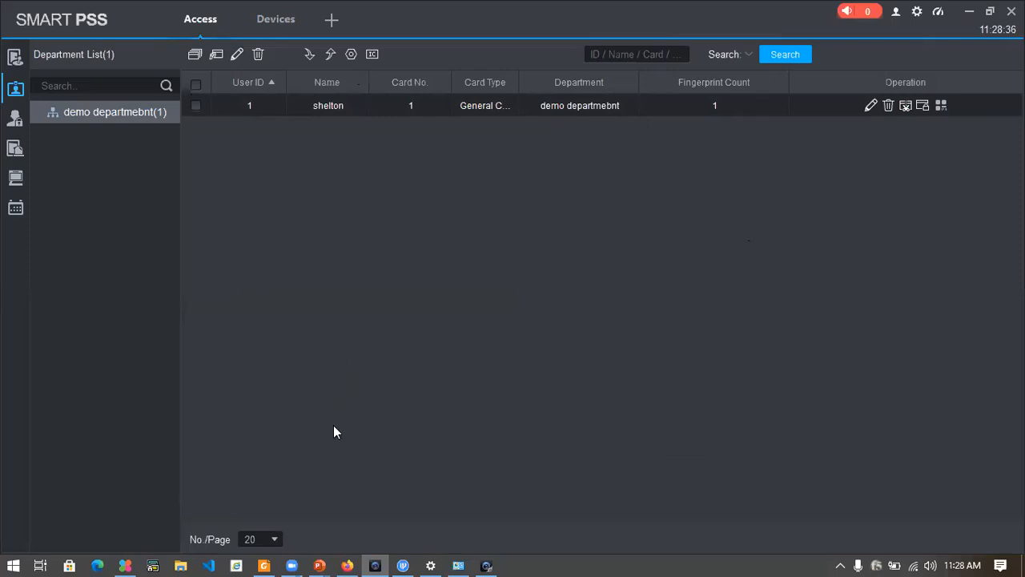
key(super)
click(663, 297)
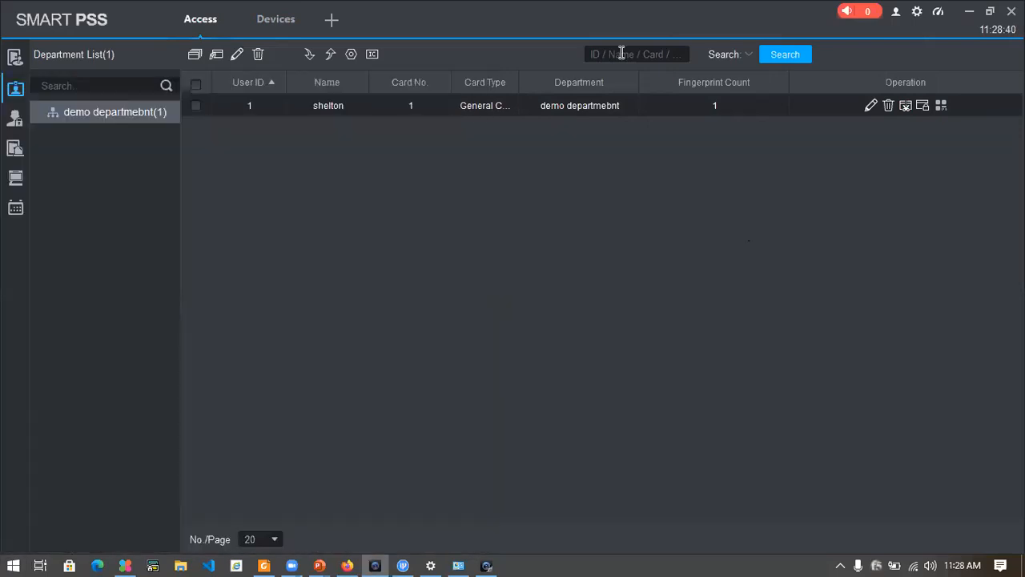
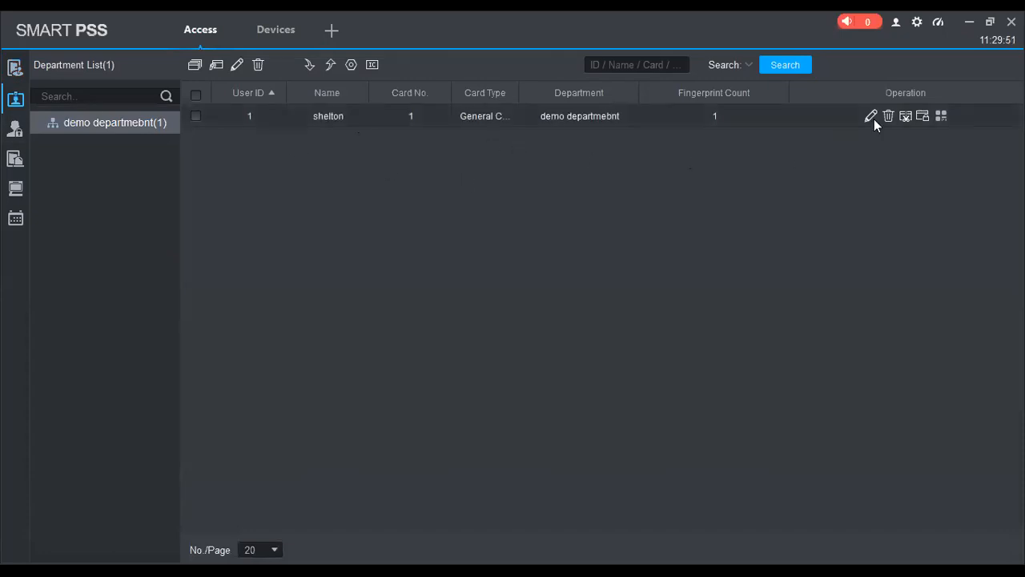
Review the user's basic info in the edit form and close it without saving.
click(758, 62)
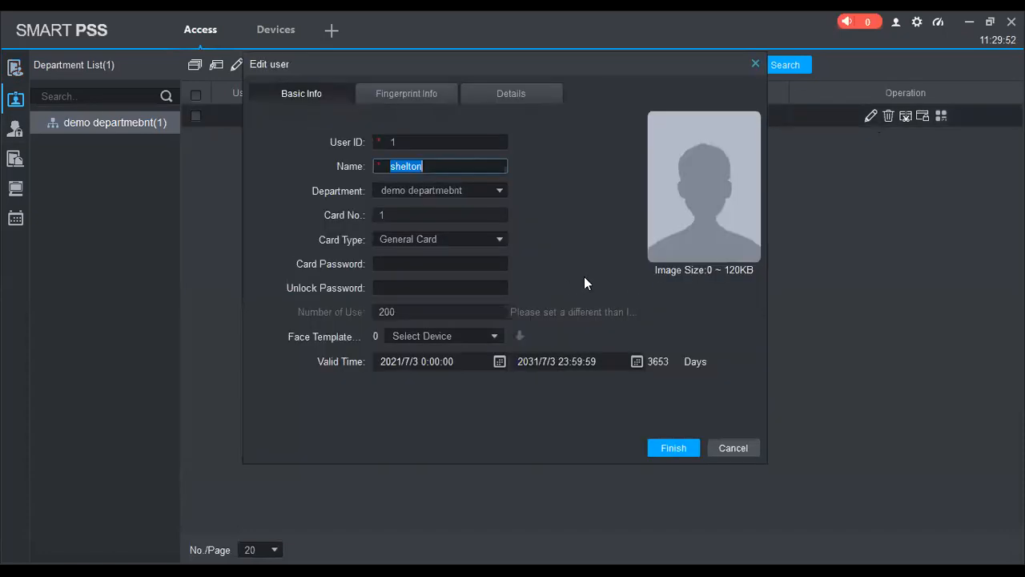
click(597, 178)
click(755, 63)
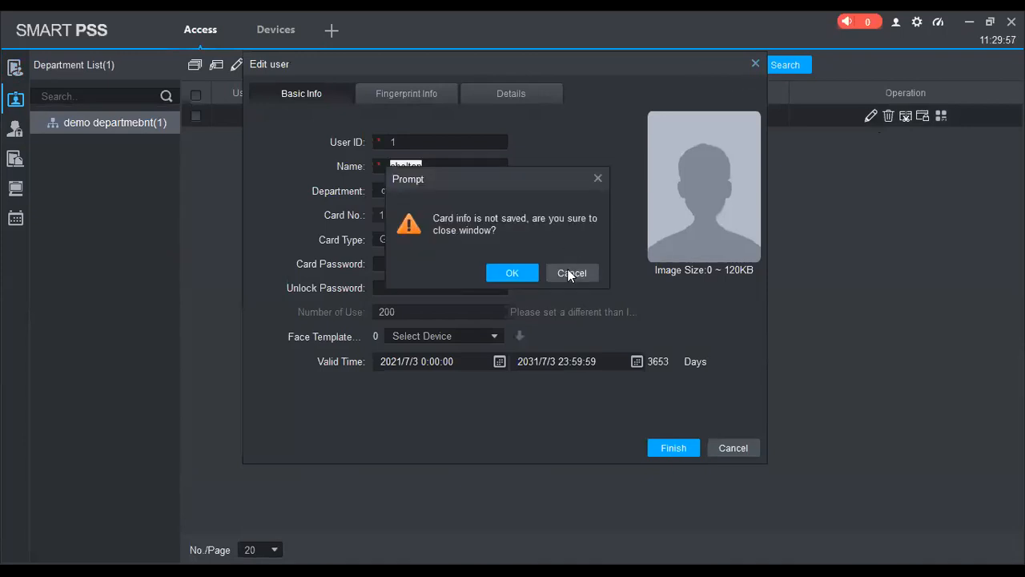
click(597, 178)
click(755, 63)
click(512, 272)
Delete the existing Asa4214f door group from the access levels.
click(16, 129)
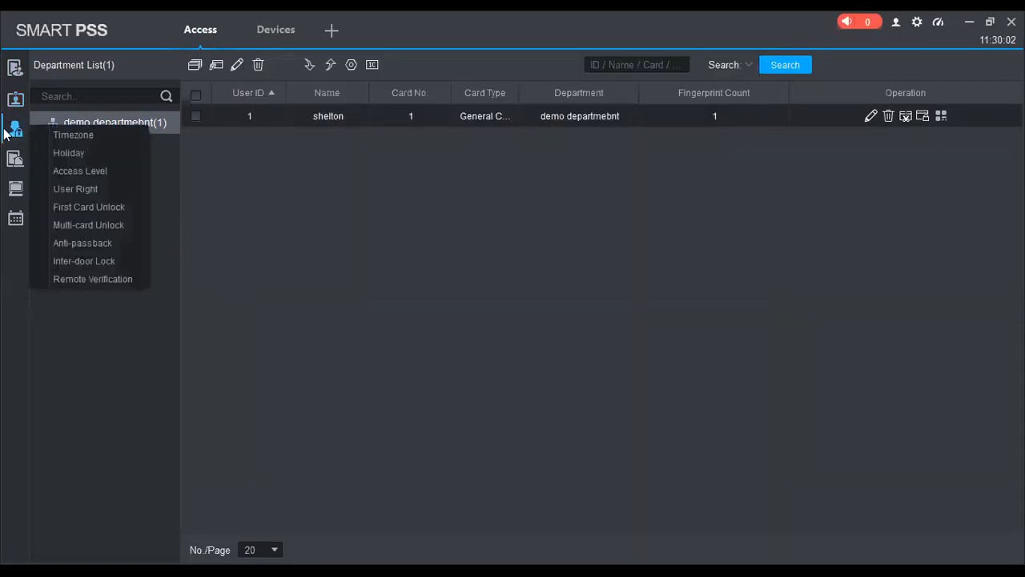
click(92, 175)
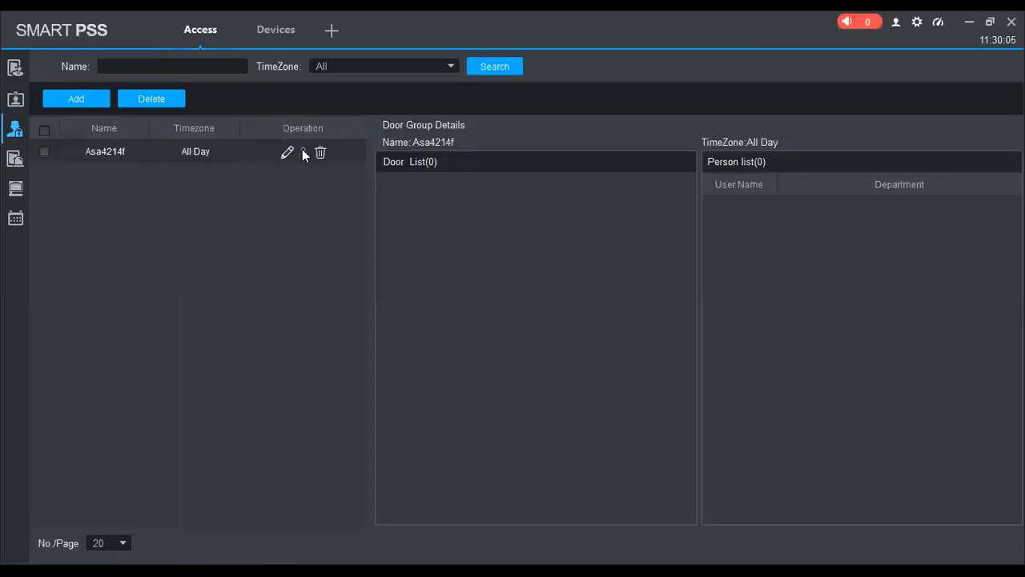
click(321, 153)
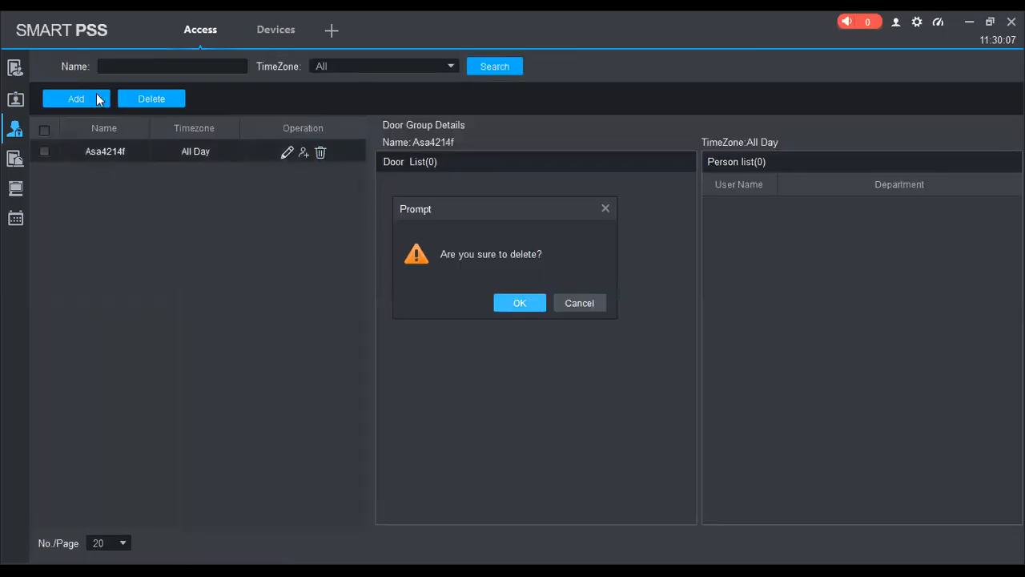
click(528, 300)
Add the door group Door List1 with the All Day timezone, including Door 1 of the device at 192.168.1.15.
click(104, 102)
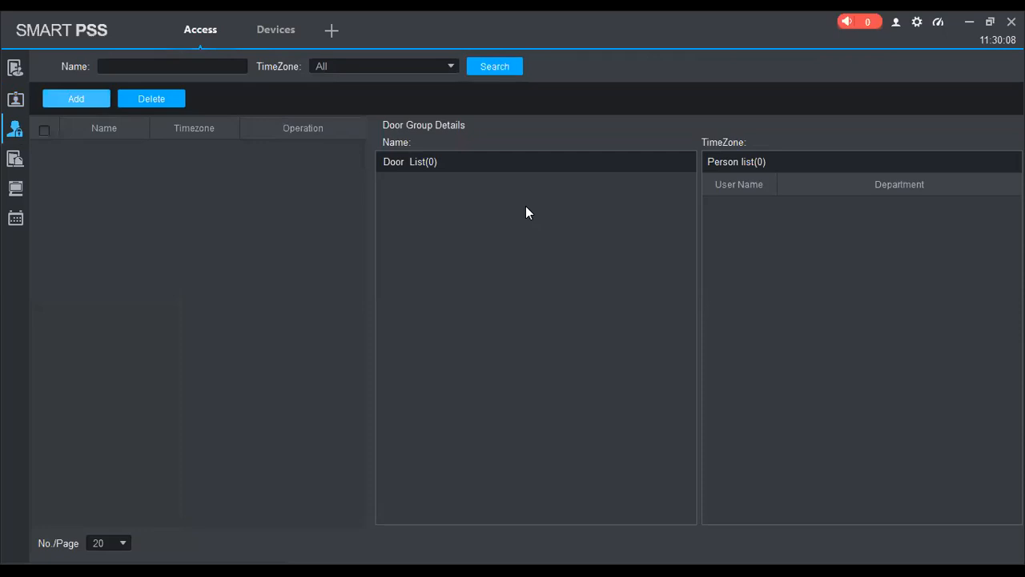
click(399, 285)
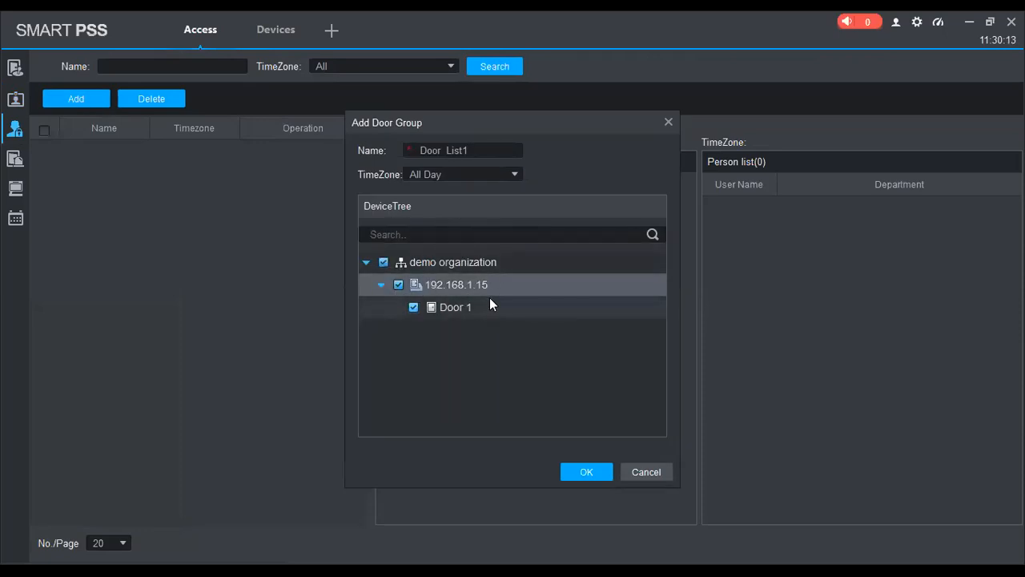
click(587, 471)
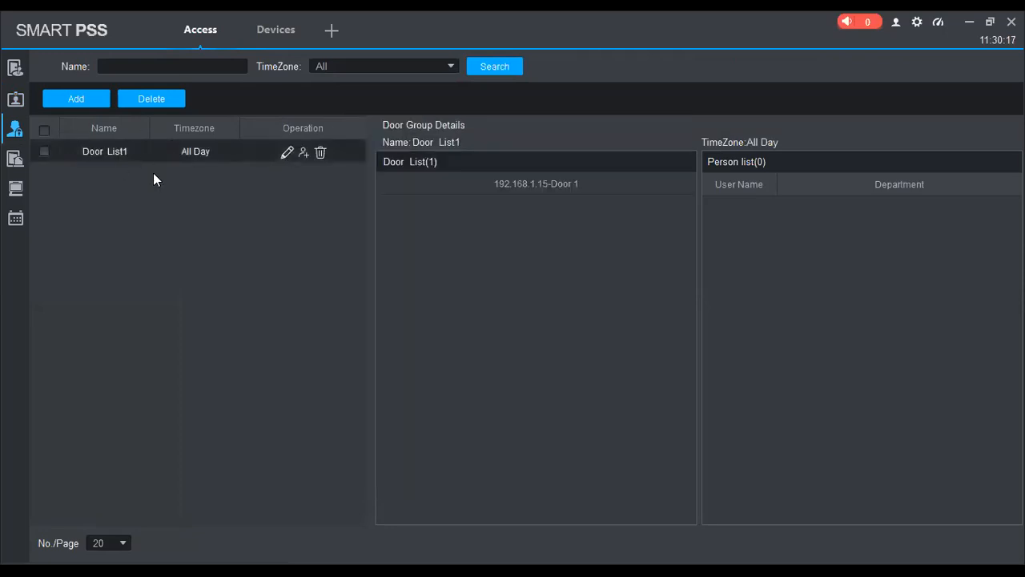
mouse_move(17, 132)
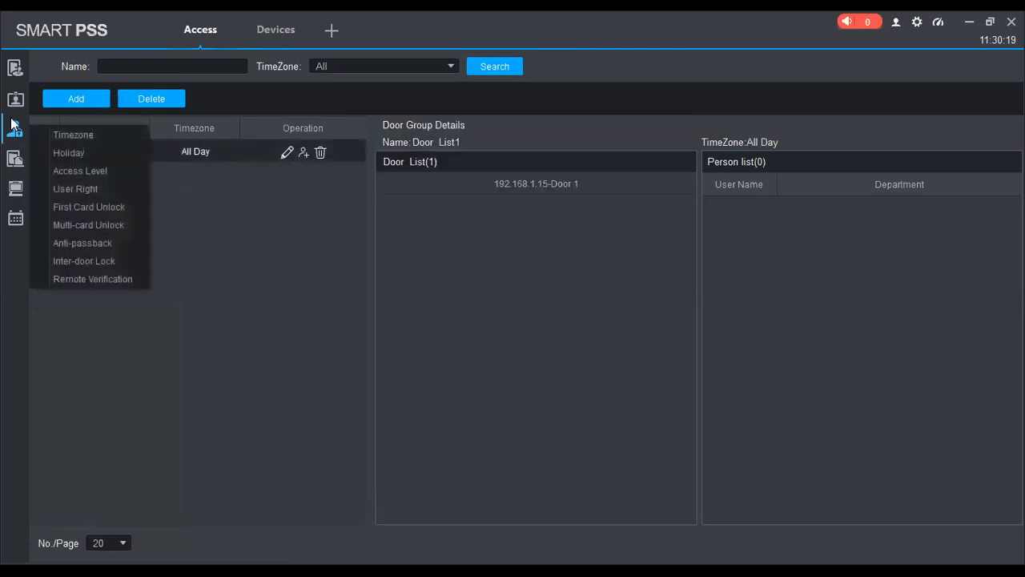
click(93, 191)
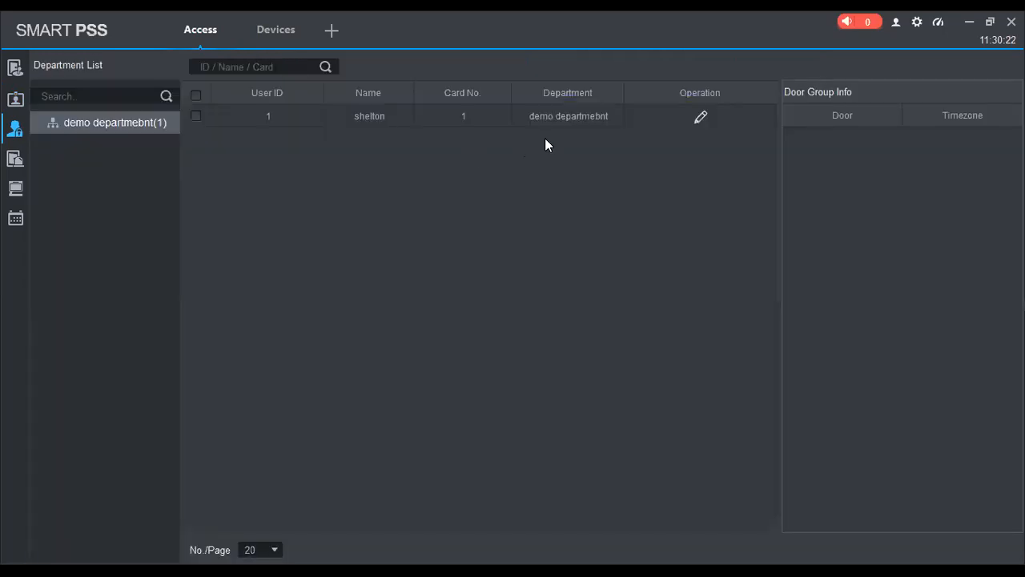
click(701, 118)
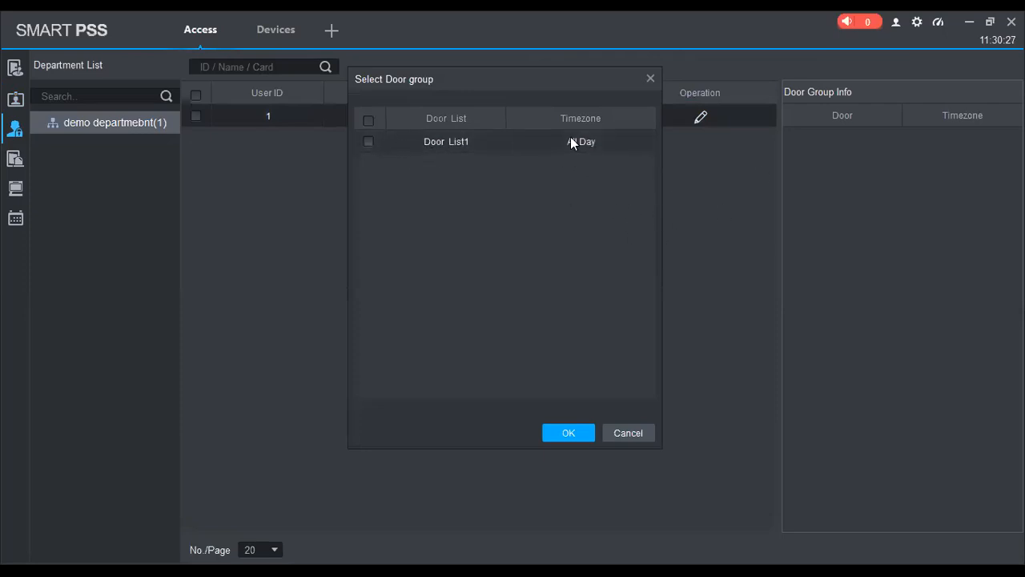
click(368, 142)
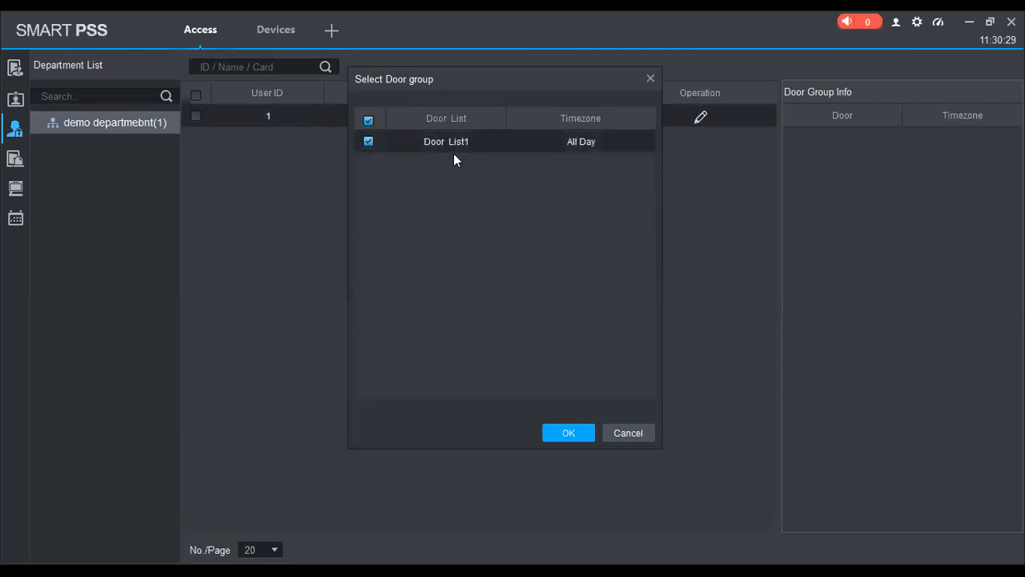
click(649, 80)
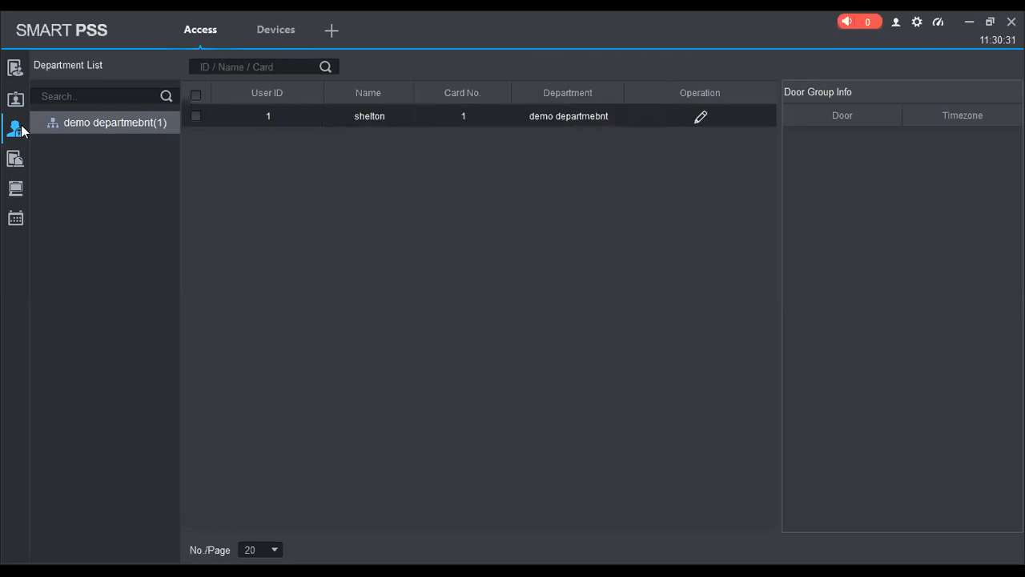
Rename the door group Door List1 in the access levels as demo asa4214f, keeping the All Day timezone.
right_click(57, 124)
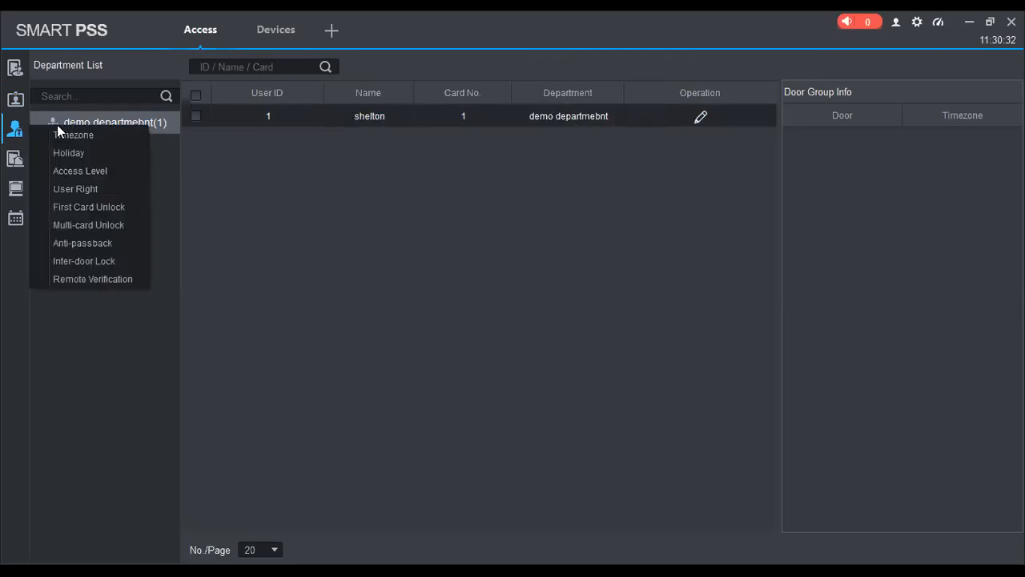
click(85, 170)
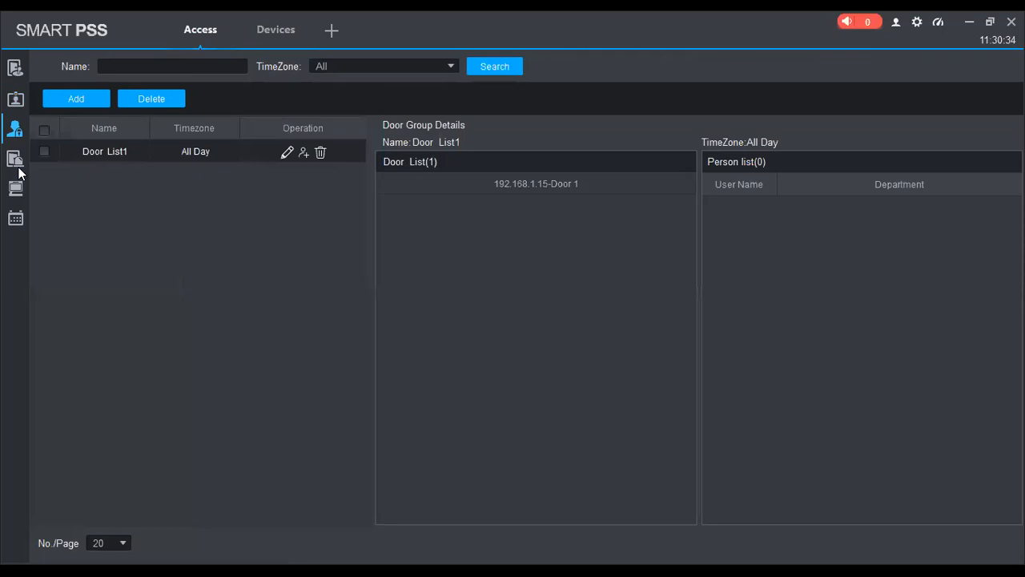
mouse_move(16, 130)
click(82, 170)
click(283, 151)
key(ctrl+a)
text(demo a)
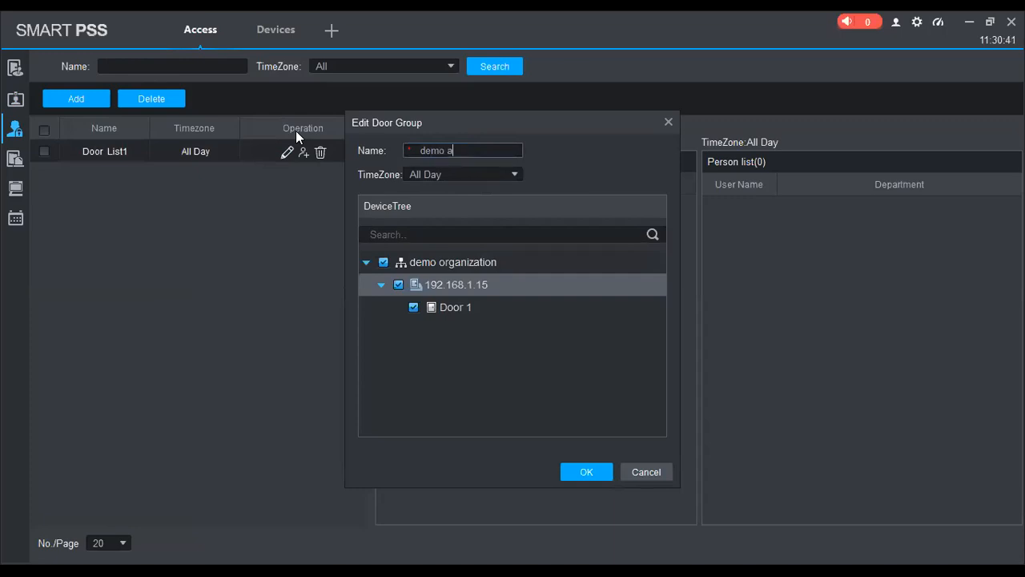
text(ss42141)
click(585, 473)
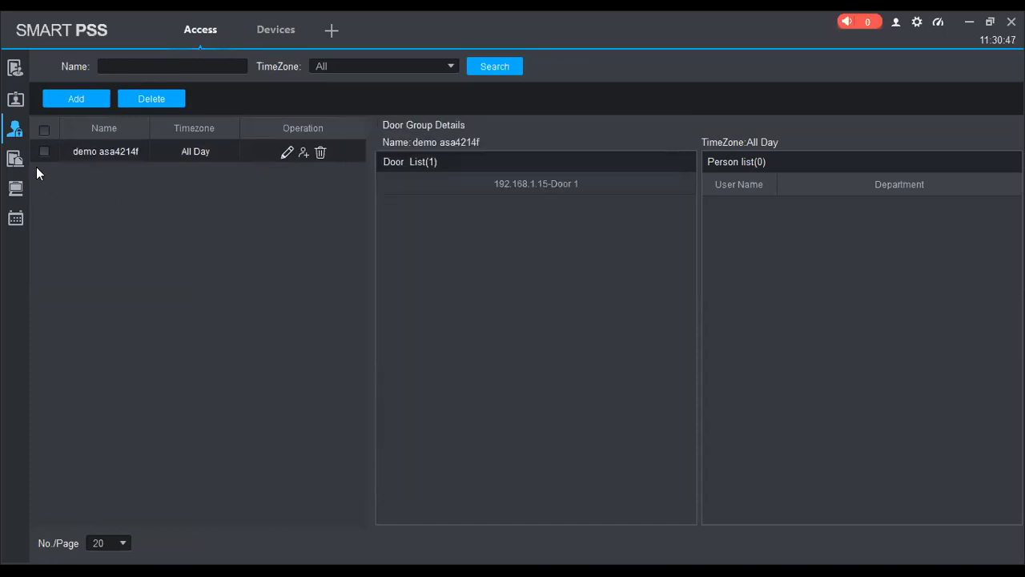
Grant the demo department's user access rights to the demo asa4214f door group.
mouse_move(16, 130)
click(83, 188)
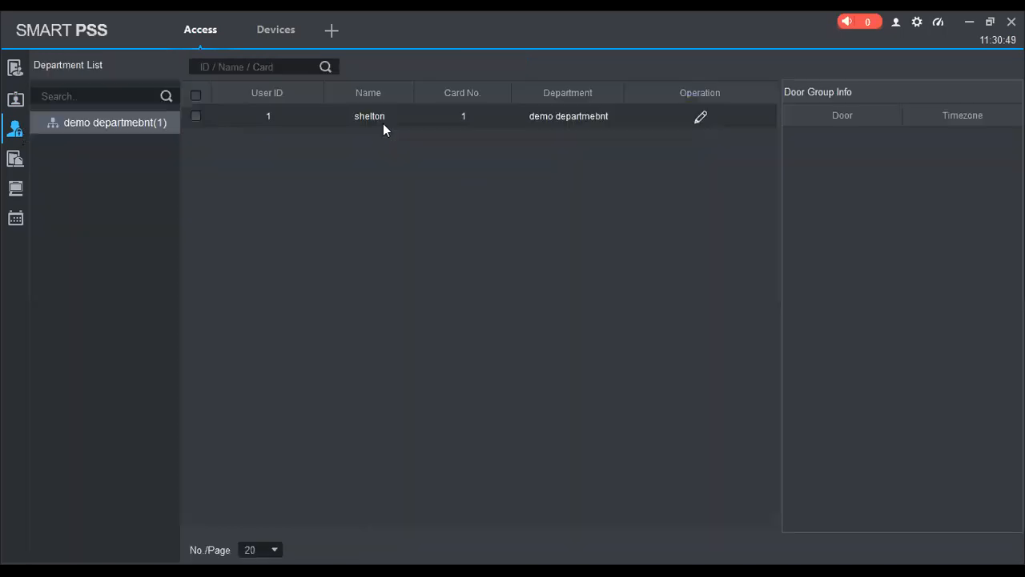
click(699, 119)
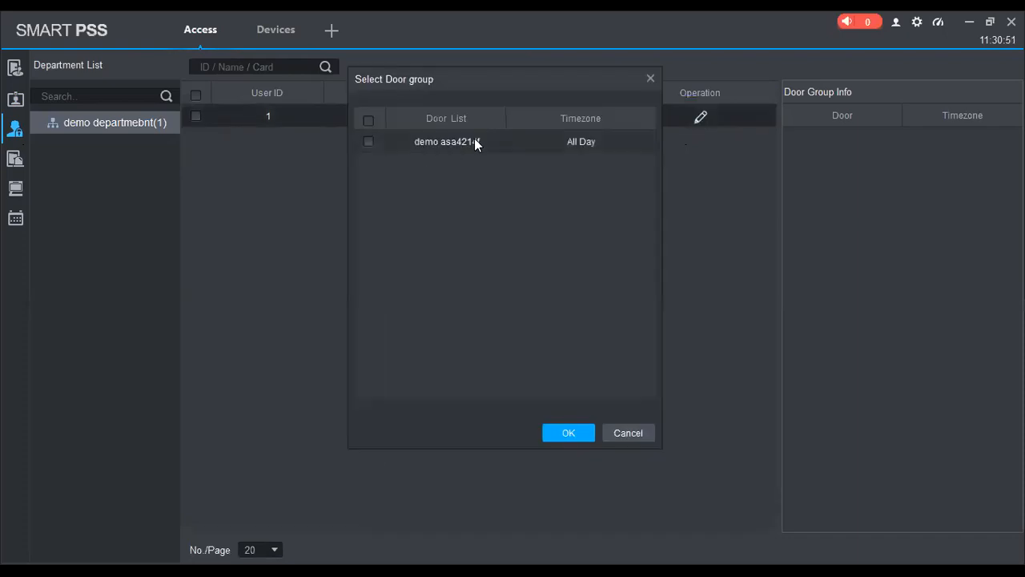
click(369, 142)
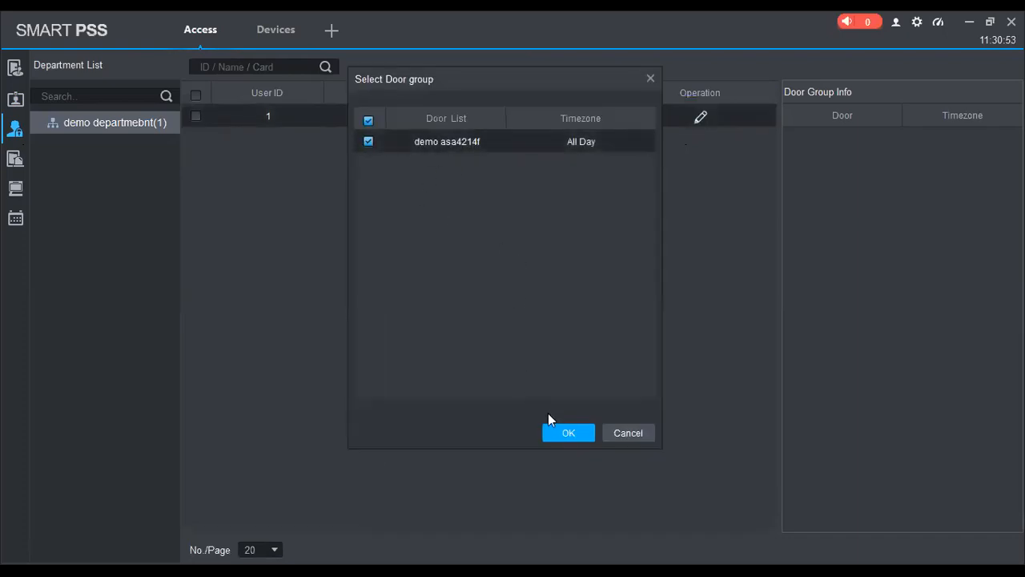
click(566, 433)
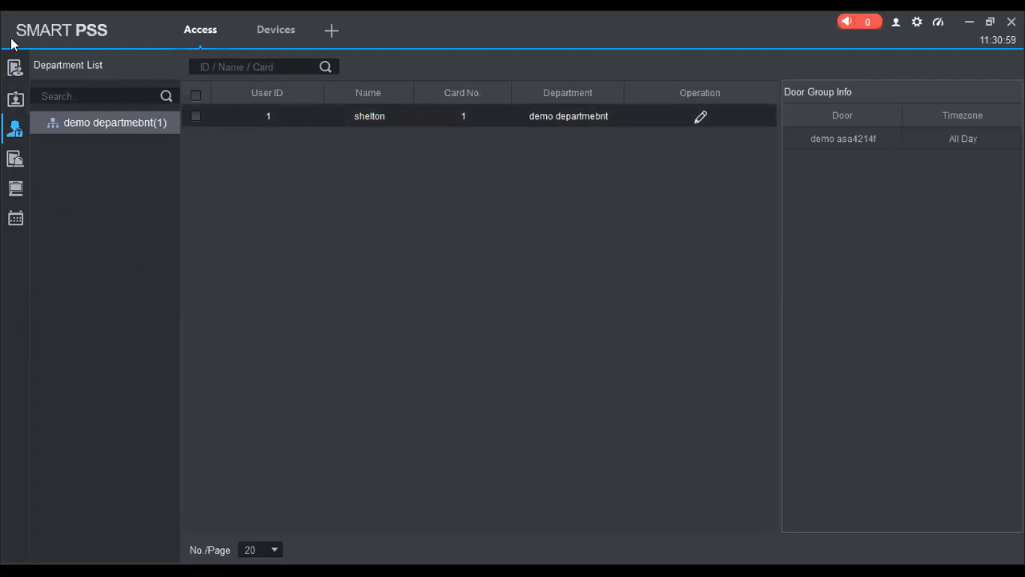
Examine the face and user download options for the device at 192.168.1.15, cancelling the face download.
click(15, 67)
right_click(114, 148)
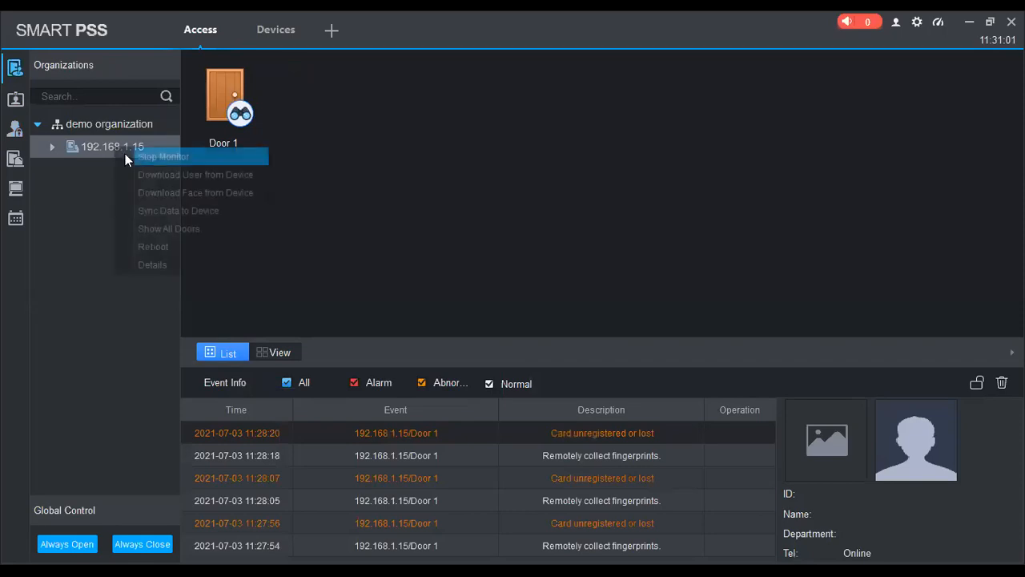
click(274, 197)
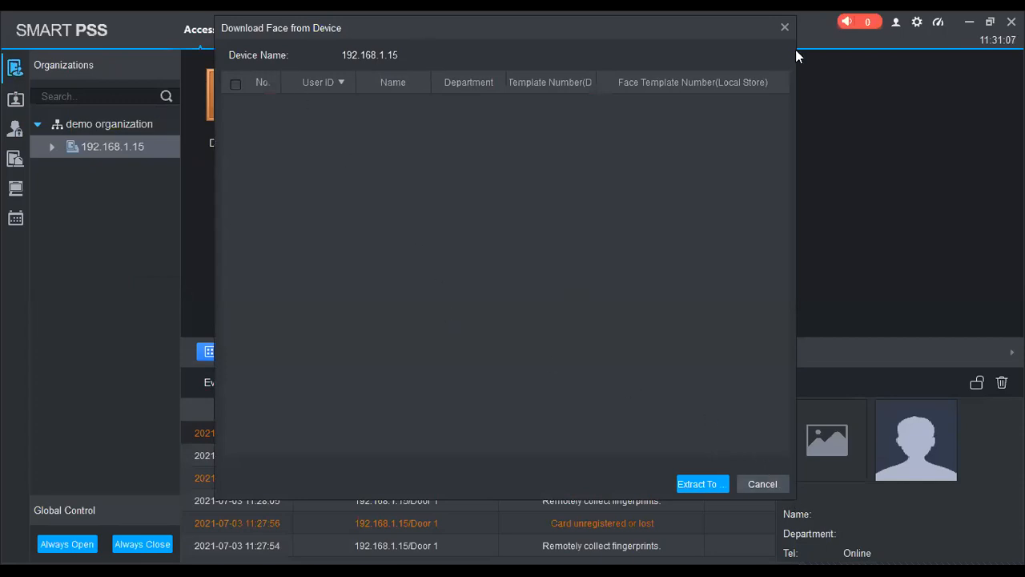
click(762, 484)
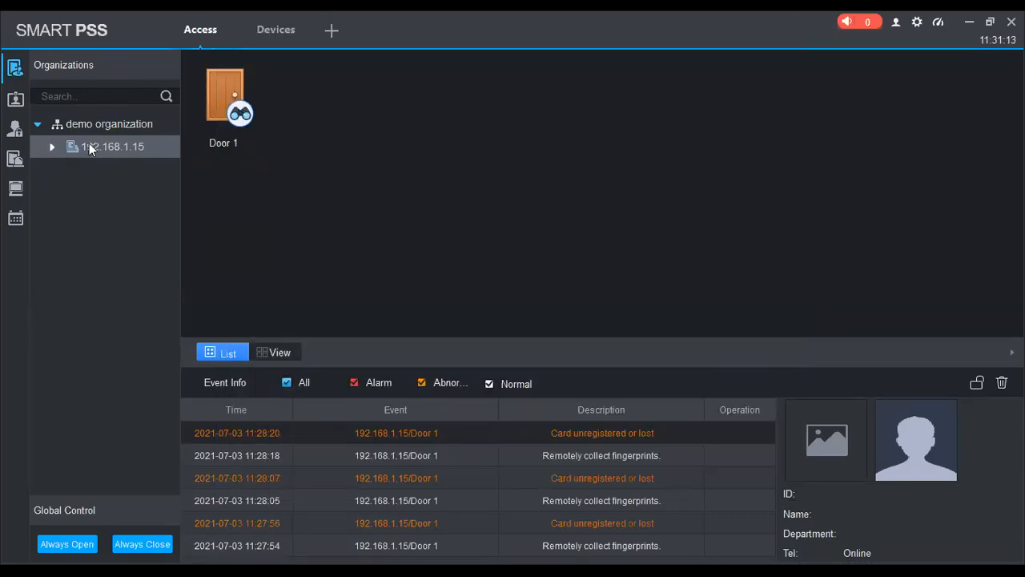
right_click(90, 146)
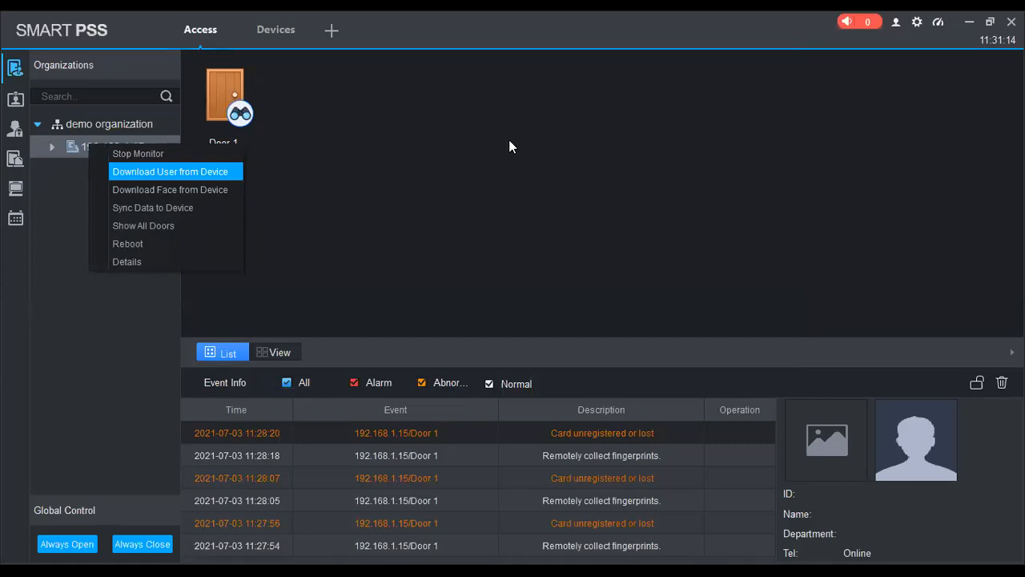
key(Return)
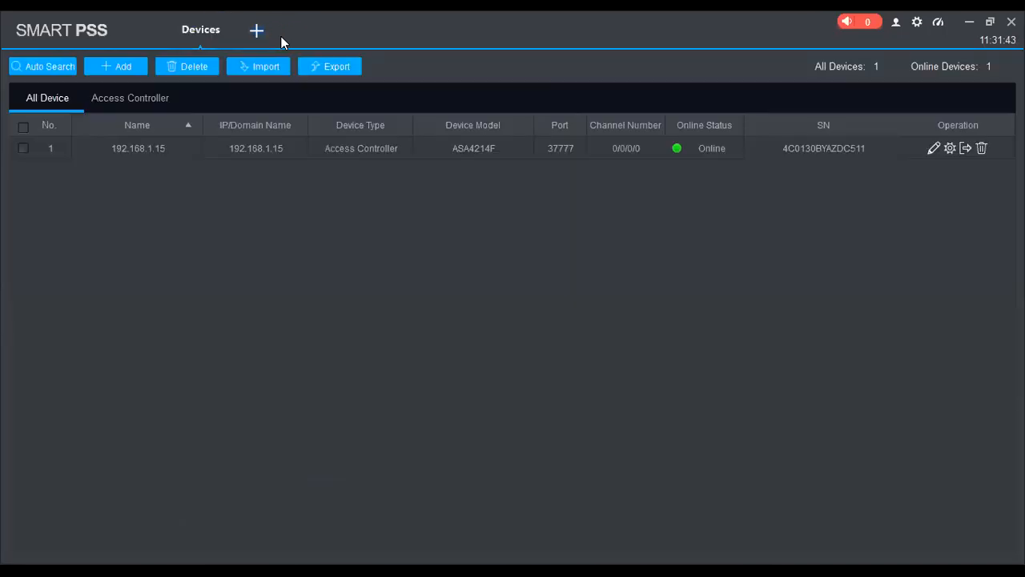
Switch to the Attendance module and add an attendance timezone named demo asa4214.
click(281, 37)
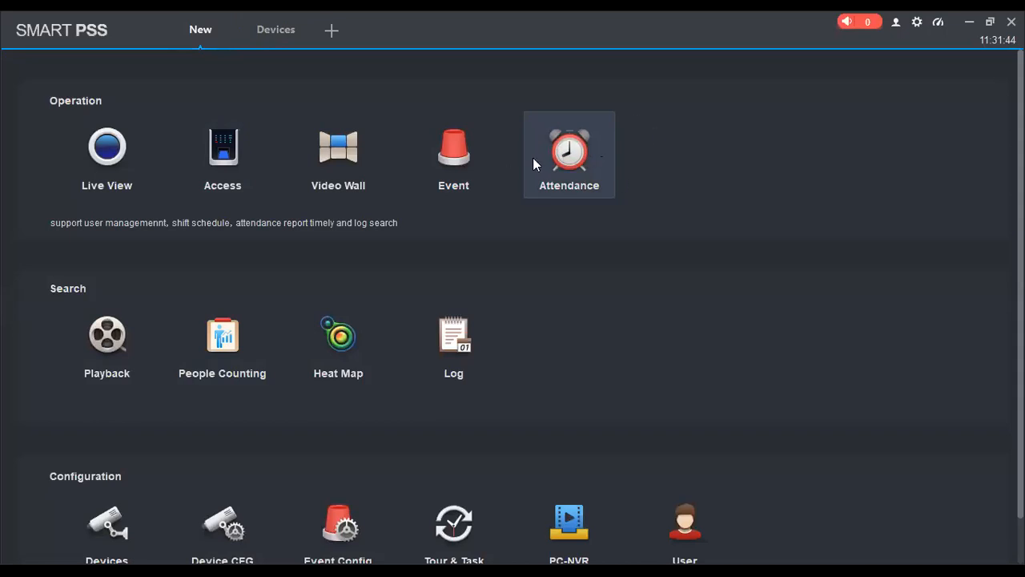
click(565, 188)
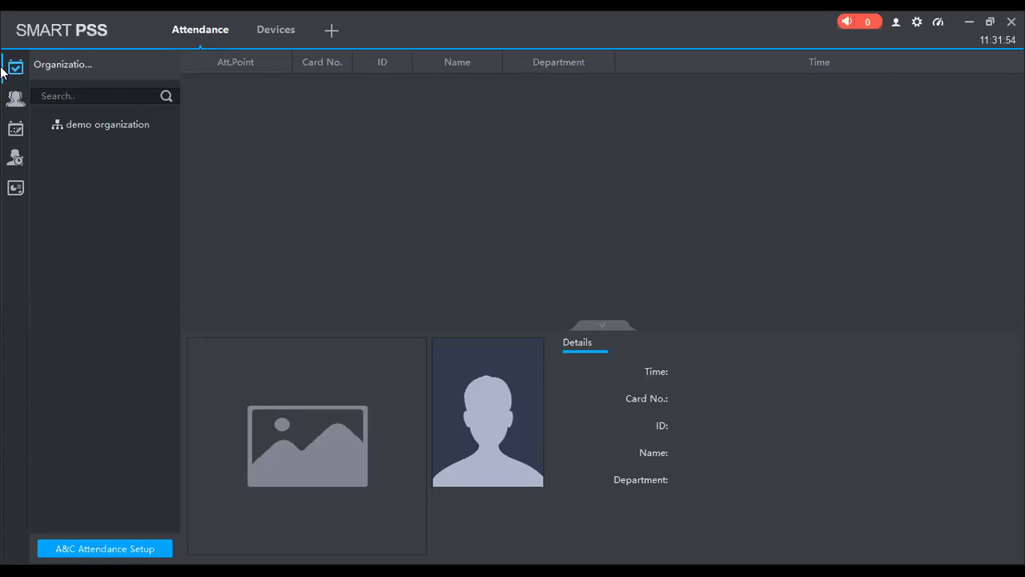
mouse_move(12, 130)
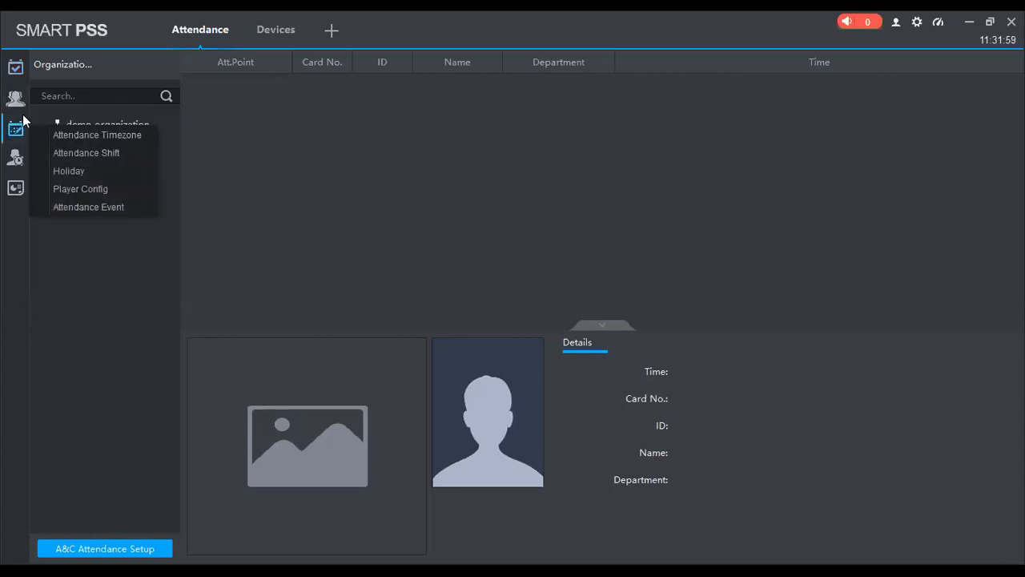
click(76, 139)
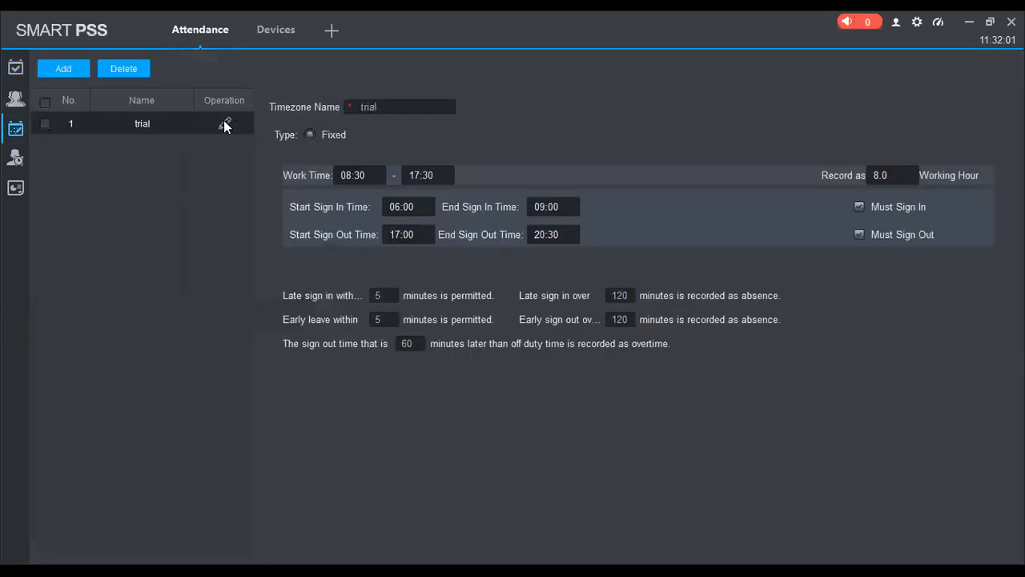
click(80, 72)
click(510, 250)
text(demo)
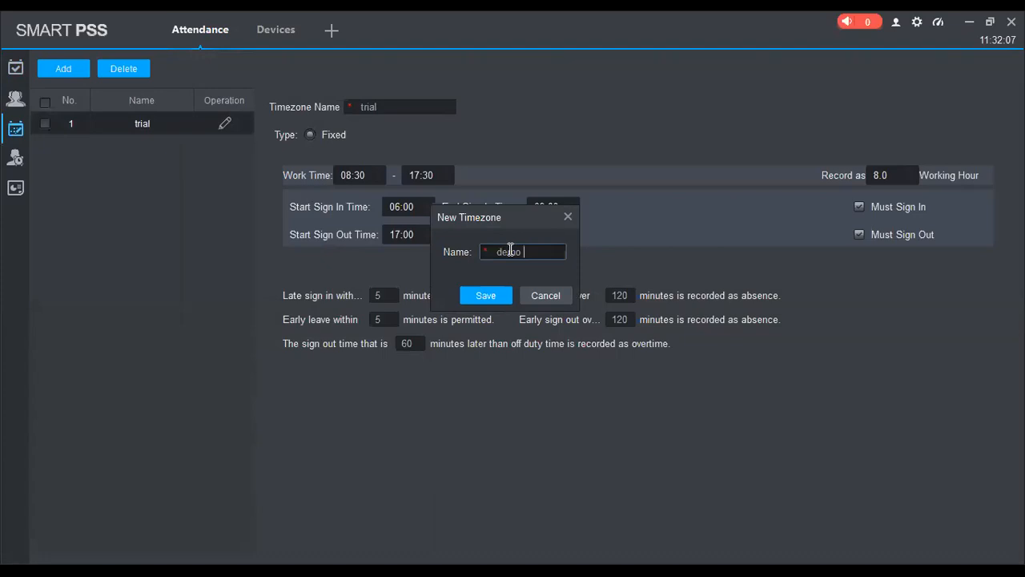
text( asa4214)
click(494, 296)
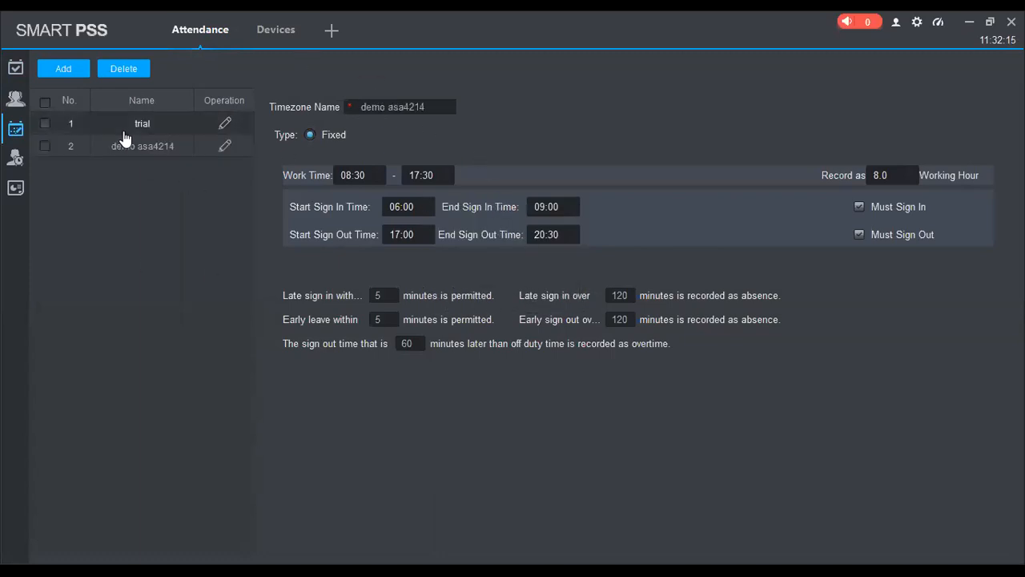
Examine the editable work and sign-in times of the demo asa4214 timezone and leave without saving.
click(225, 147)
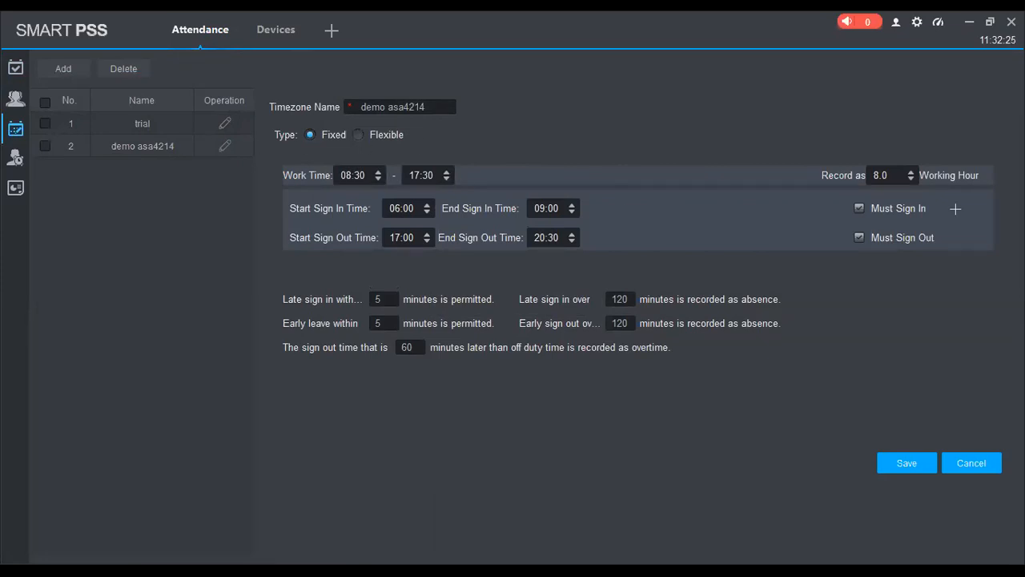
click(958, 465)
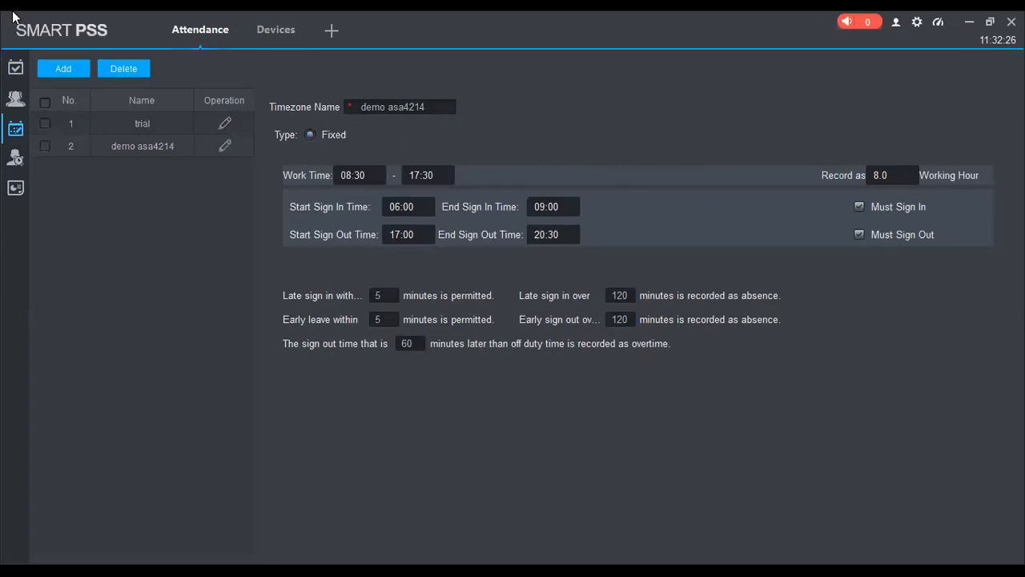
Rename the demo asa4214 timezone as weekday work and save it.
click(226, 147)
drag(437, 107, 320, 103)
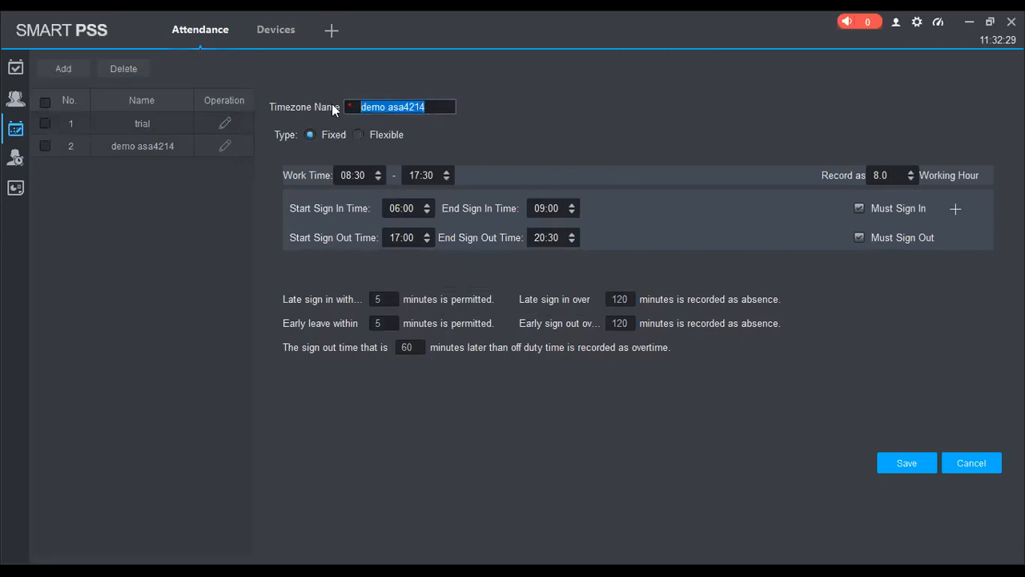
text(weekday work)
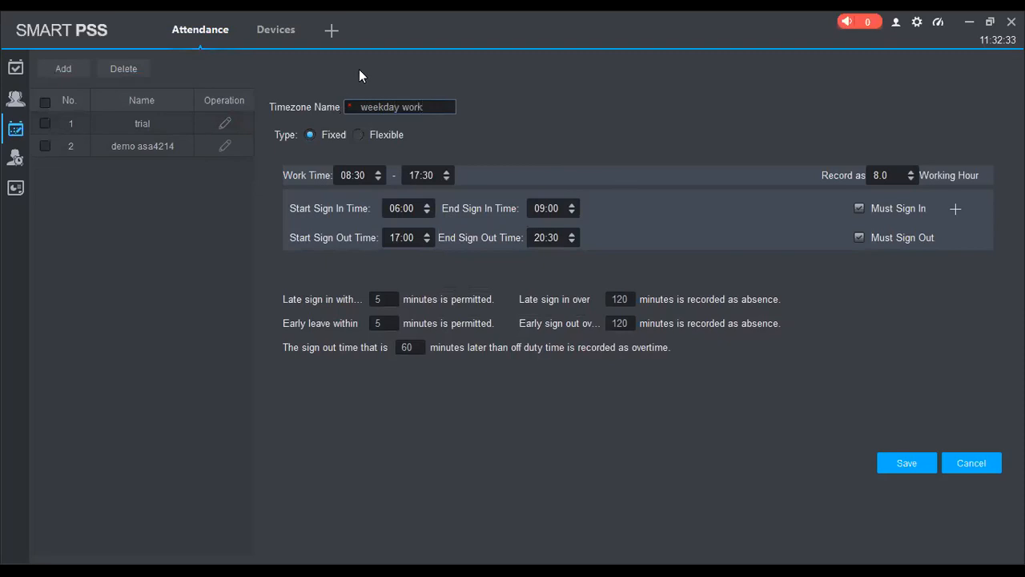
click(898, 466)
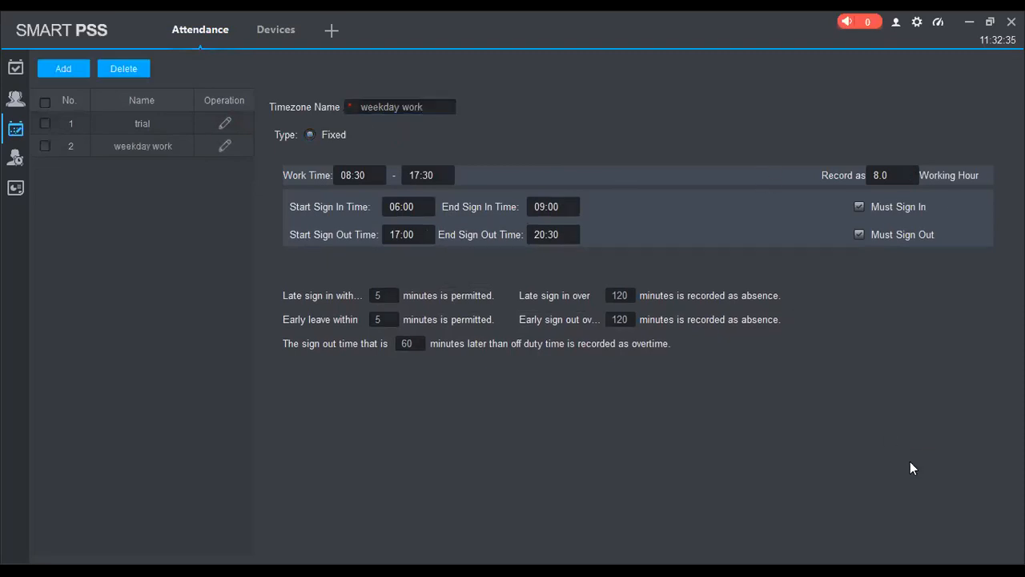
Add a new attendance timezone named saturdays.
click(65, 70)
text(saturdays)
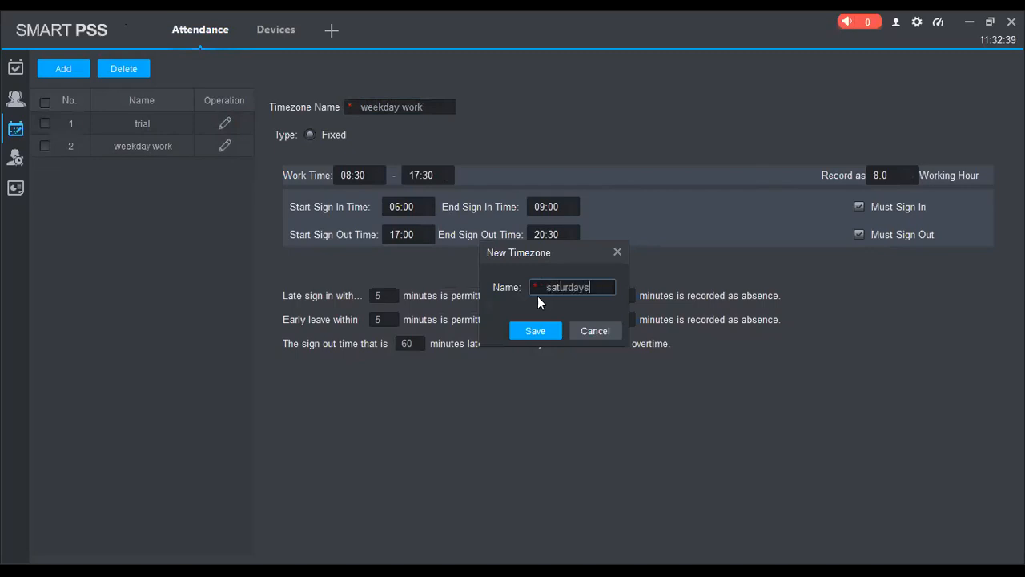
click(544, 323)
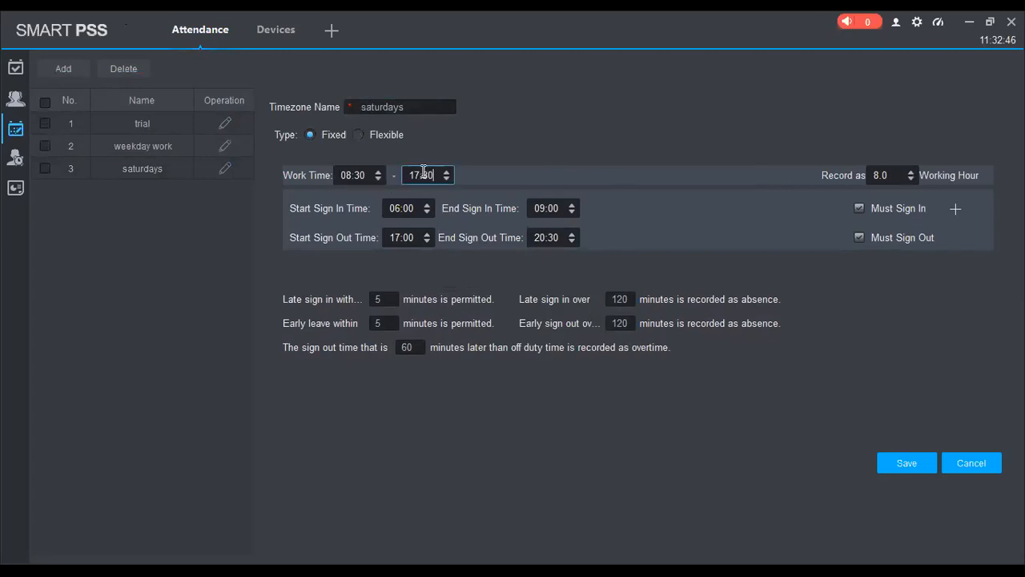
Try to save the saturdays timezone with its work time ending at 11:30, and leave its editing.
click(449, 180)
click(901, 464)
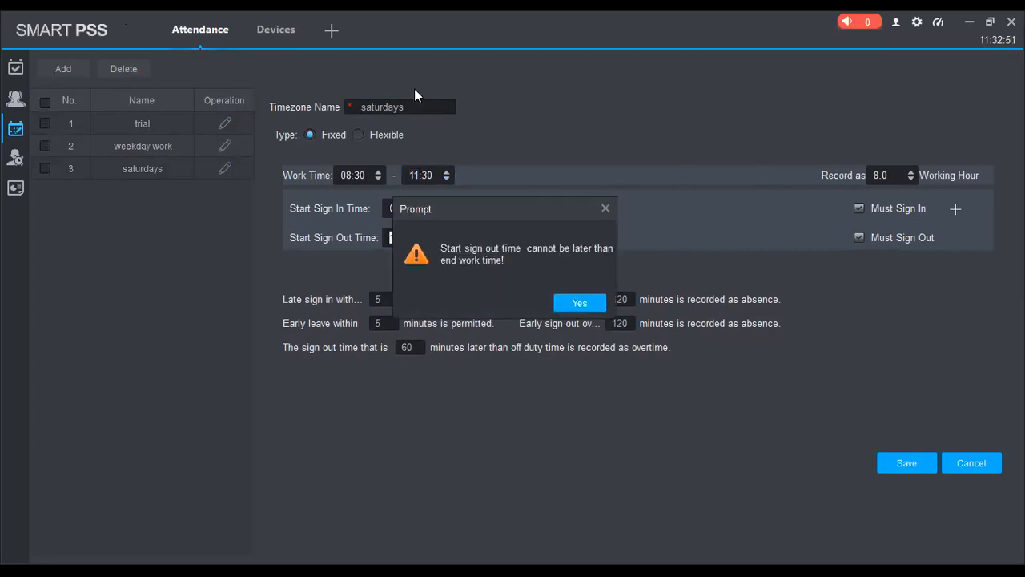
click(577, 304)
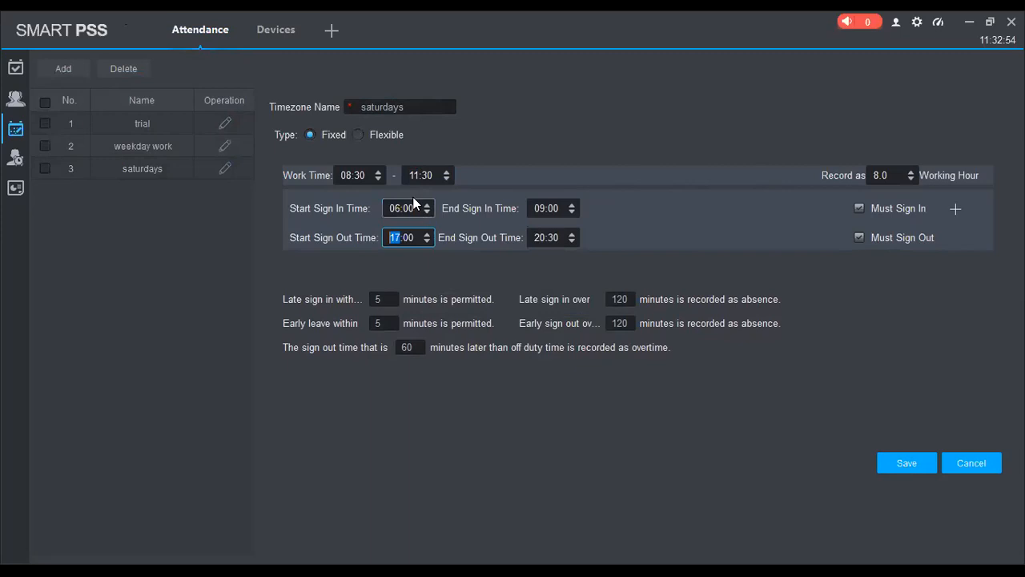
click(982, 456)
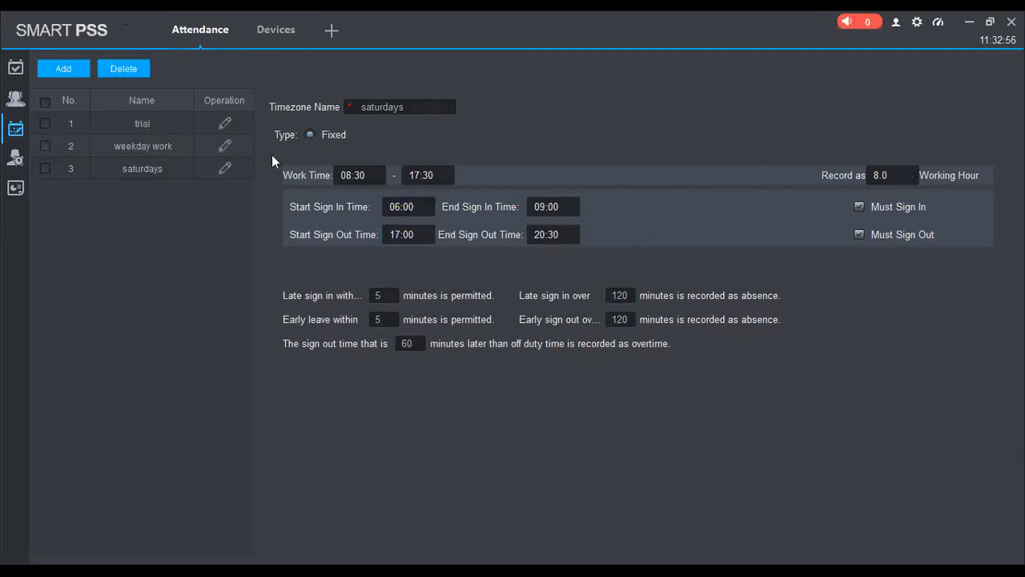
Edit the weekday work timezone to record as 1.5 working hours and start its work time at 11:35.
click(225, 145)
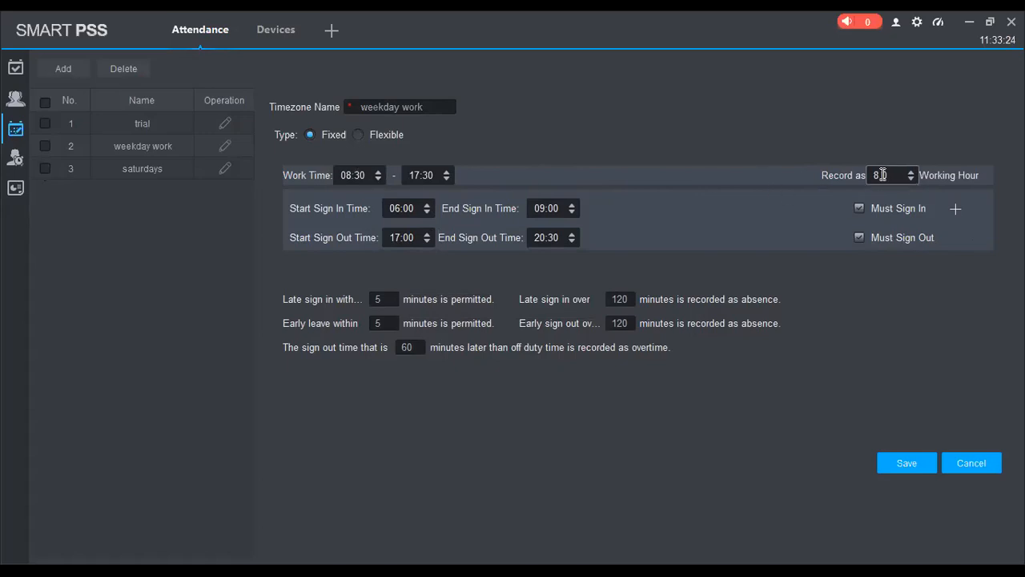
scroll(881, 174, down, 13)
click(357, 175)
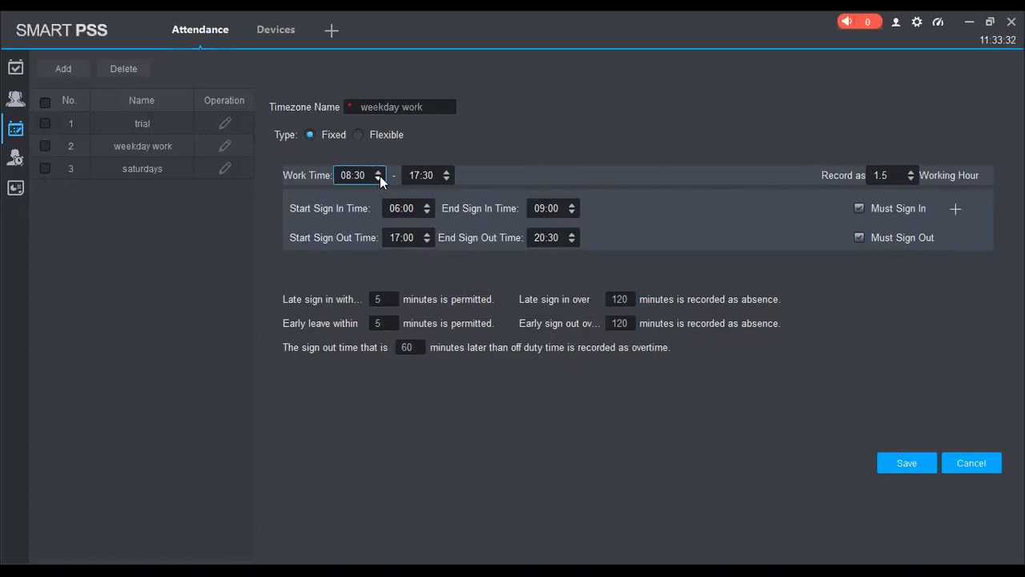
click(379, 178)
click(377, 172)
text(11)
click(368, 176)
key(BackSpace)
text(5)
Set the end of the weekday work timezone's work time to 11:40.
click(418, 175)
key(BackSpace)
key(BackSpace)
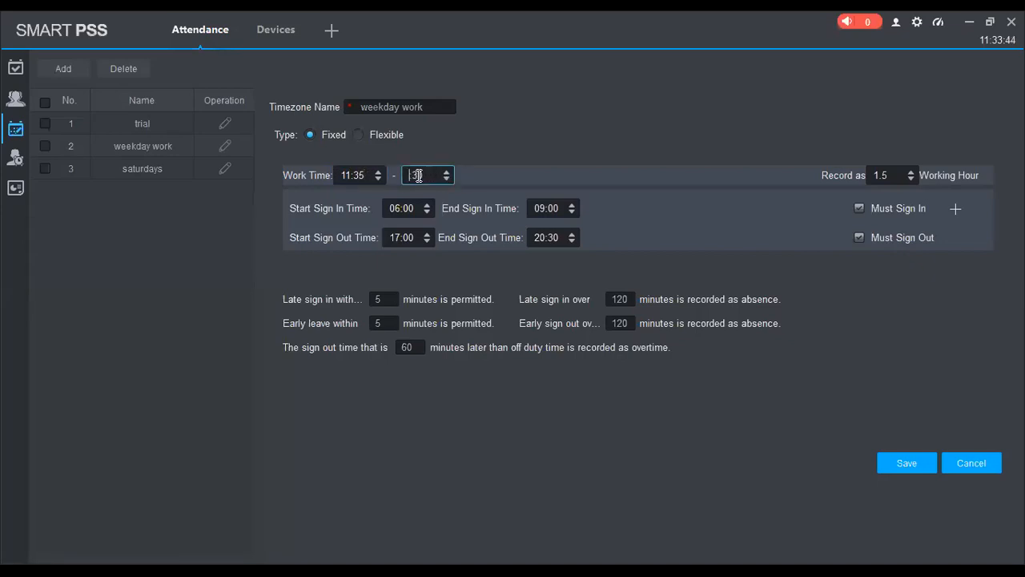
text(11:)
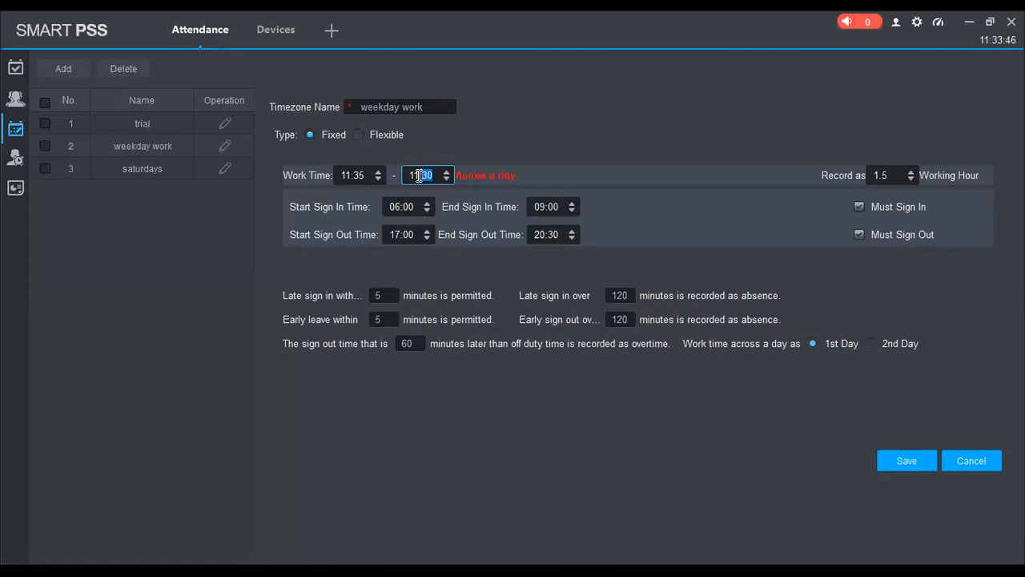
text(40)
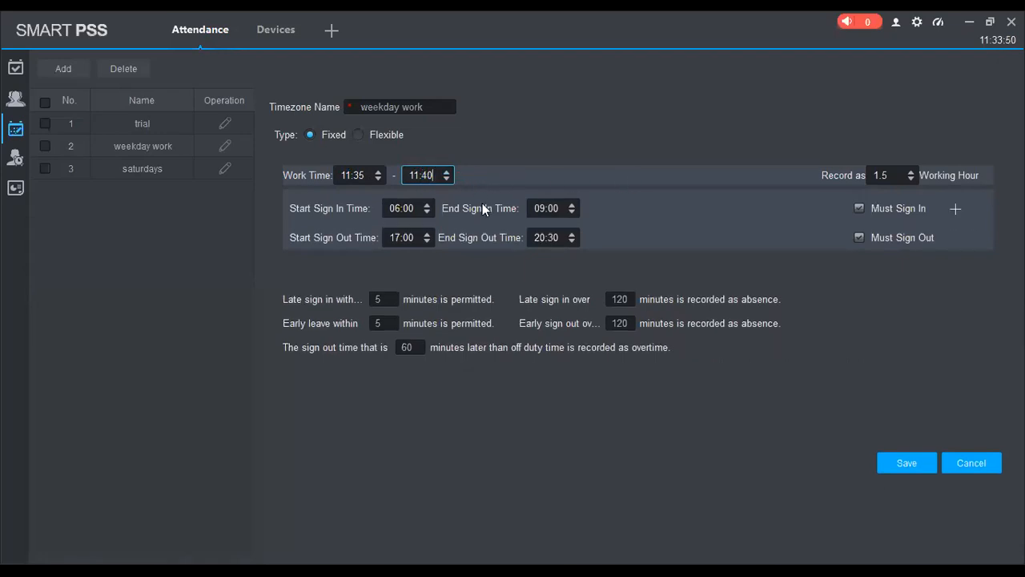
Set the weekday work timezone's sign-in window to start at 11:30 and end at 11:37.
click(416, 210)
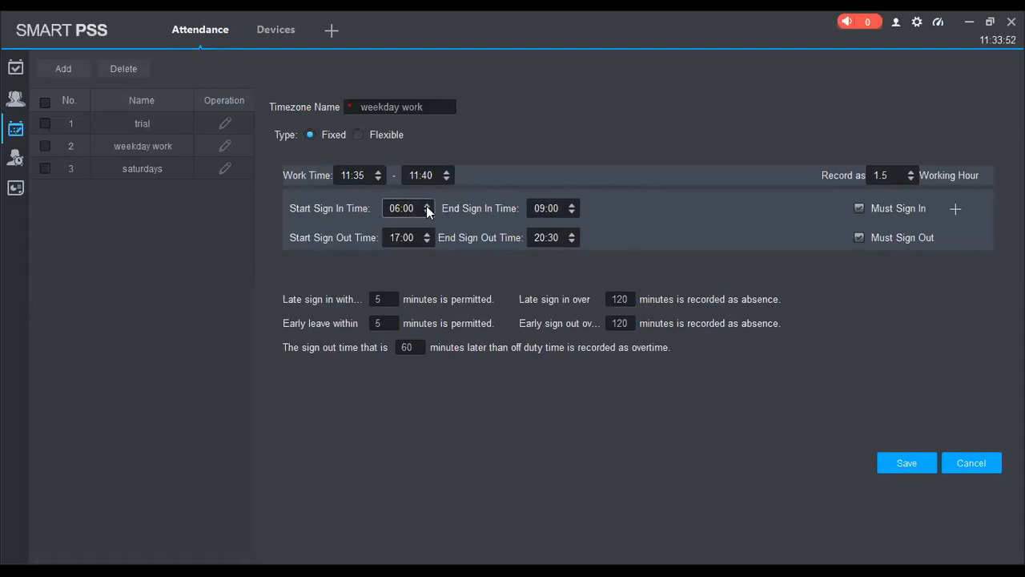
drag(418, 209, 381, 209)
click(393, 203)
key(Delete)
key(Delete)
text(11:30)
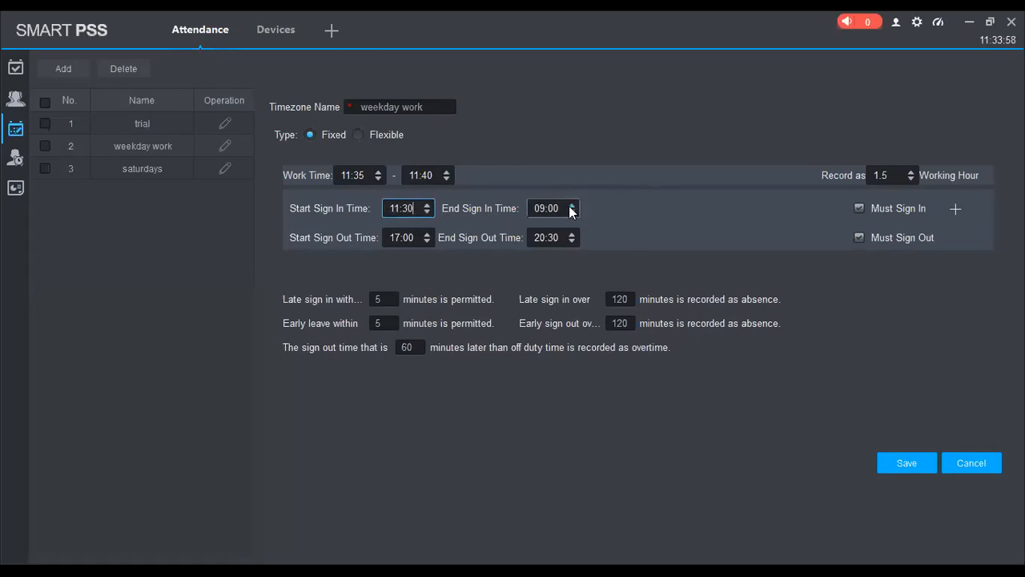
click(543, 208)
key(BackSpace)
key(BackSpace)
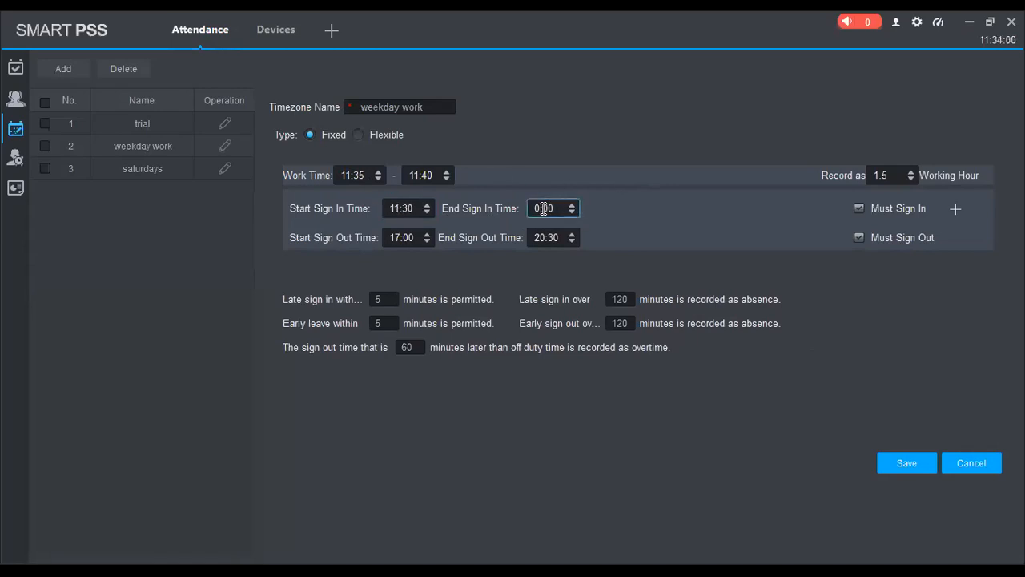
text(11:37)
Set the weekday work timezone's sign-out window to start at 11:41 and end at 11:46.
click(413, 238)
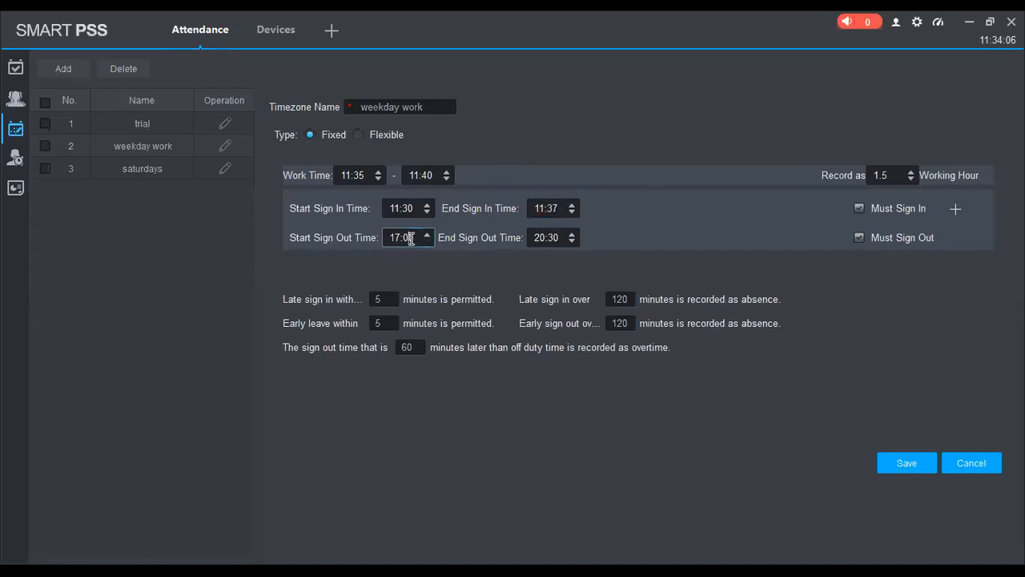
double_click(410, 238)
text(11:41)
click(561, 240)
text(11:)
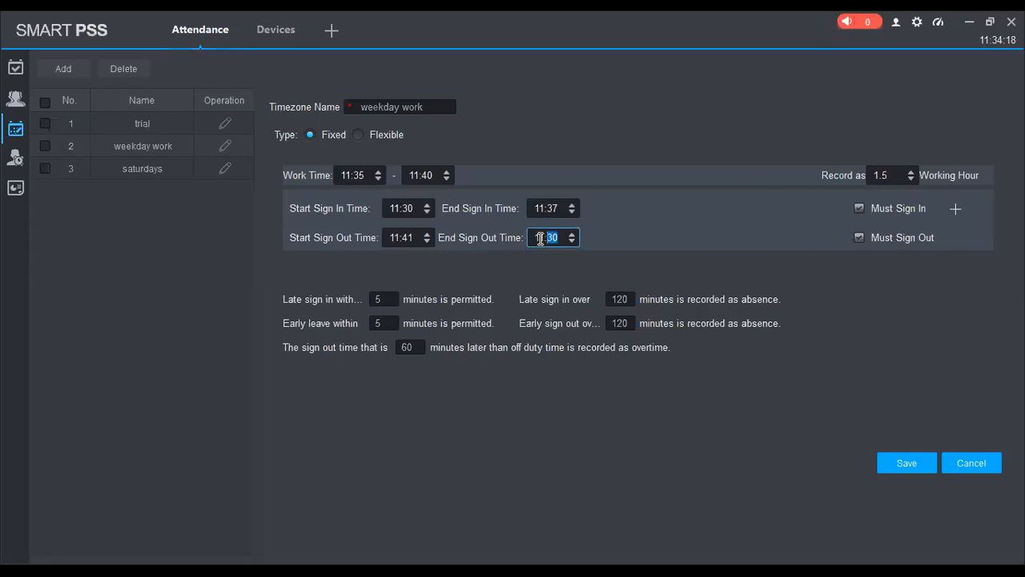
text(46)
Set early sign out over 1 minute to be recorded as absence.
click(388, 298)
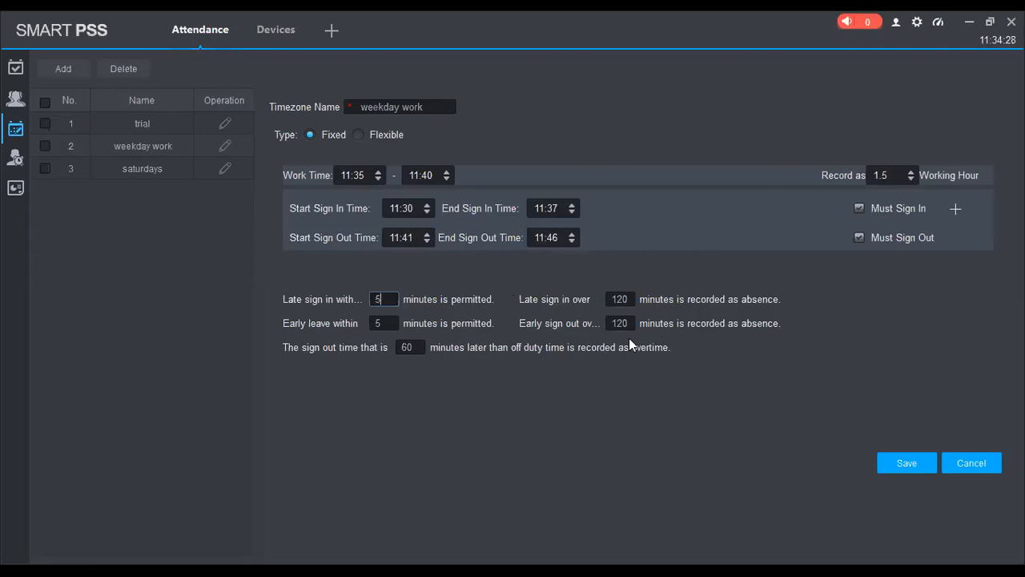
drag(635, 323, 576, 322)
text(1)
Try to save the weekday work timezone with the sign-out start time of 11:41.
click(914, 462)
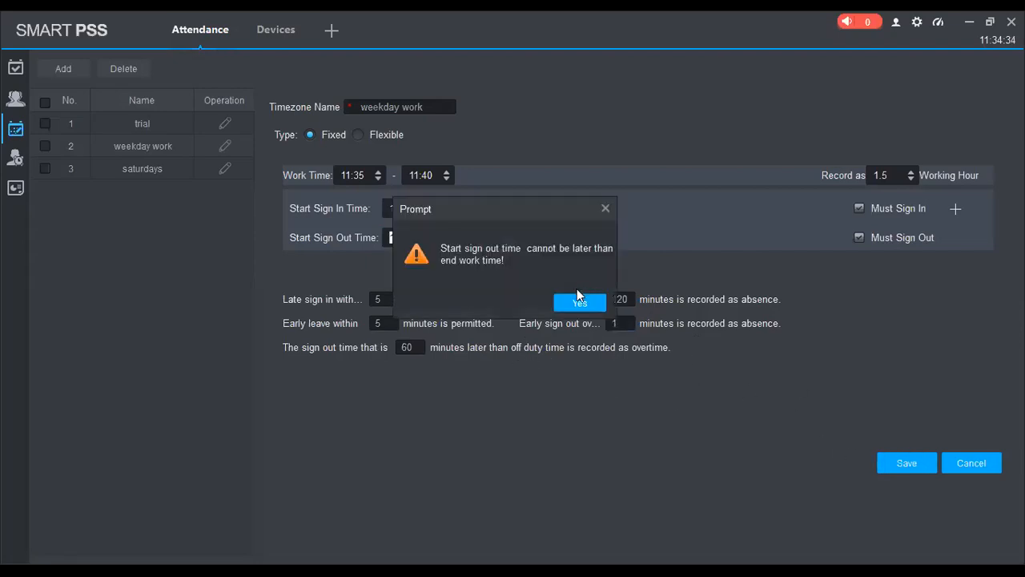
click(576, 303)
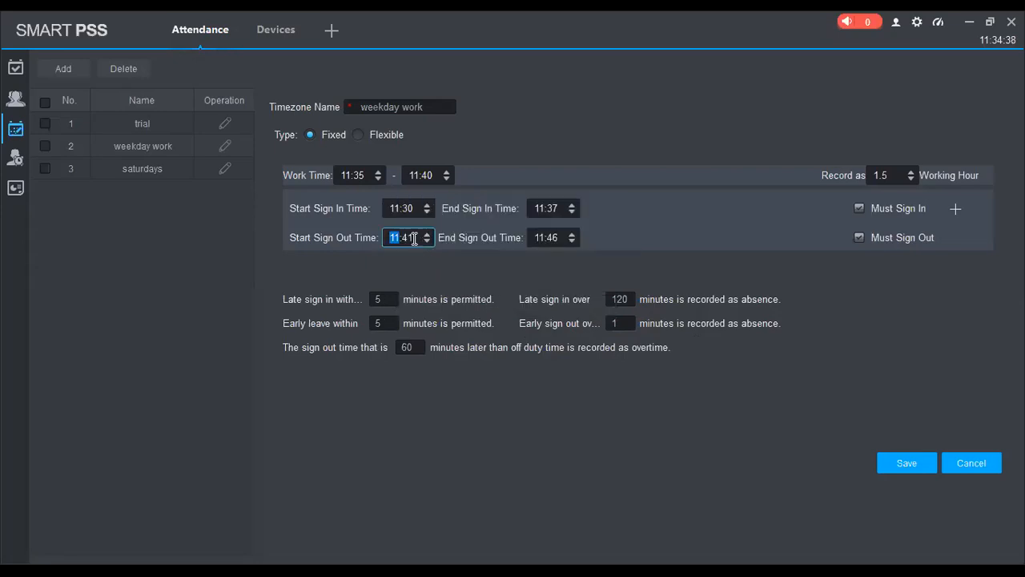
click(411, 238)
click(897, 461)
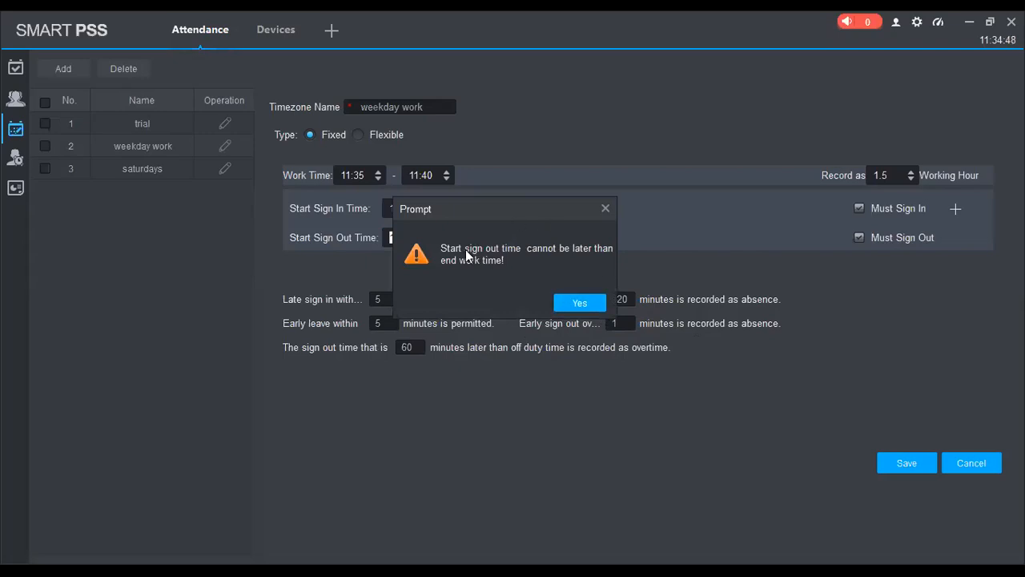
click(578, 302)
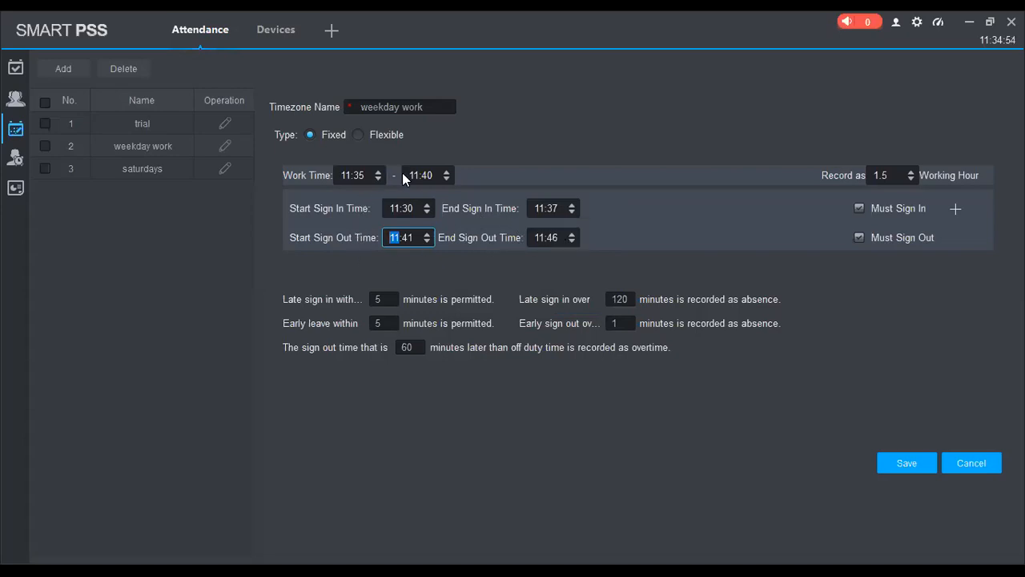
Change the start sign out time to 11:40 and save the weekday work timezone.
click(436, 175)
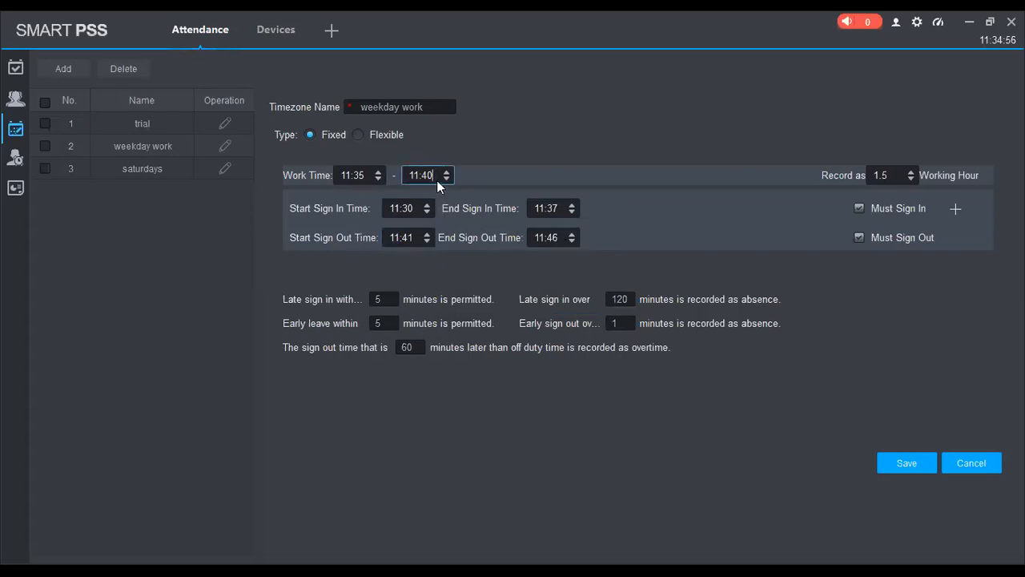
click(413, 237)
text(0)
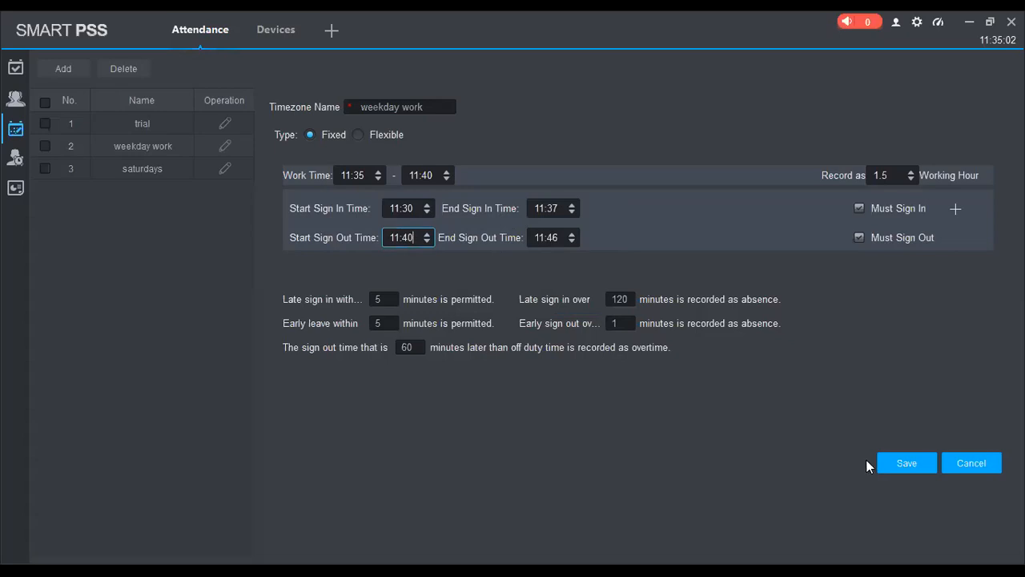
click(895, 462)
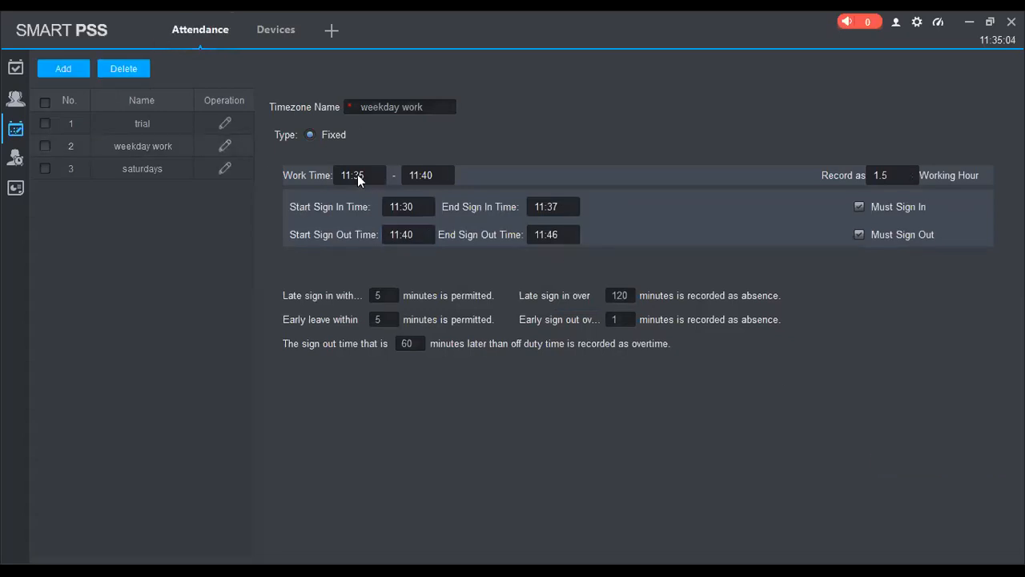
Go to the attendance shift settings and add a new shift named weekday work.
click(14, 129)
mouse_move(24, 134)
click(93, 153)
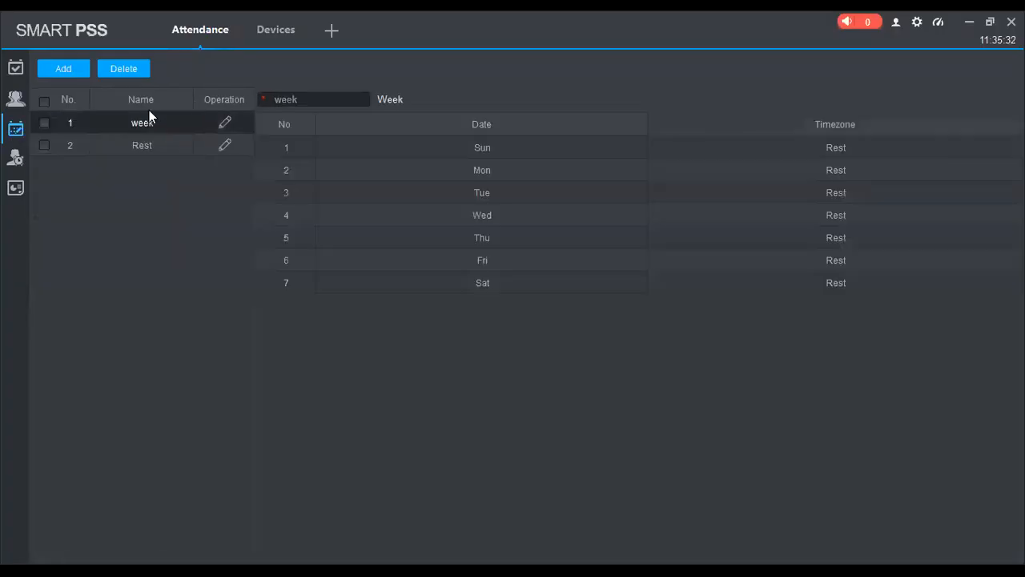
click(66, 68)
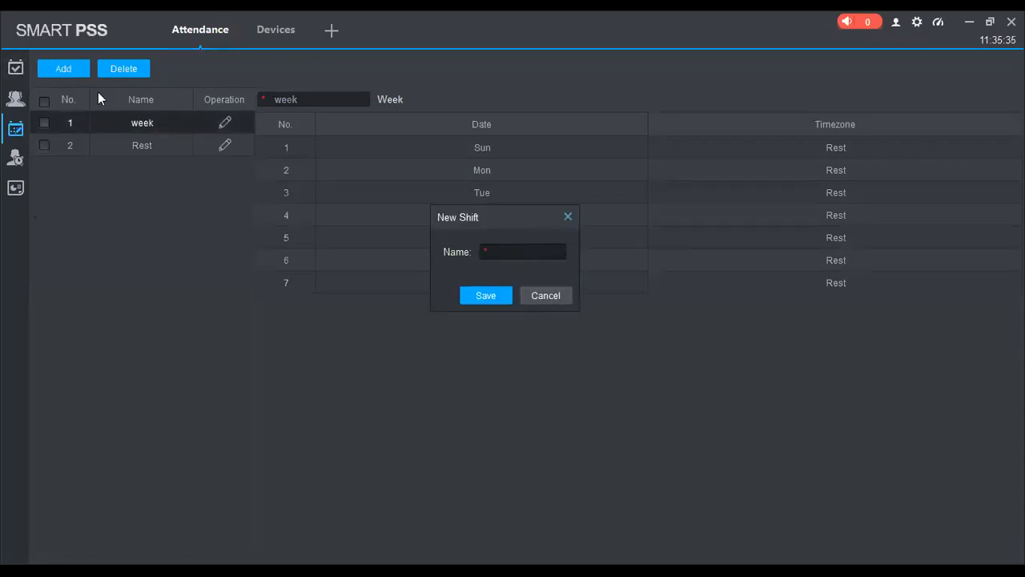
click(561, 290)
text(weekday work)
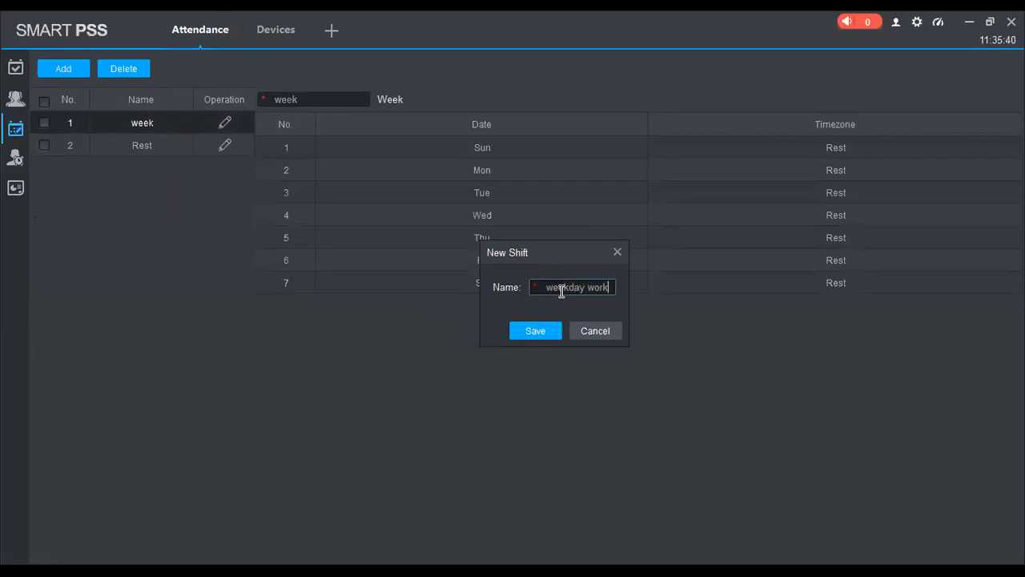
click(538, 333)
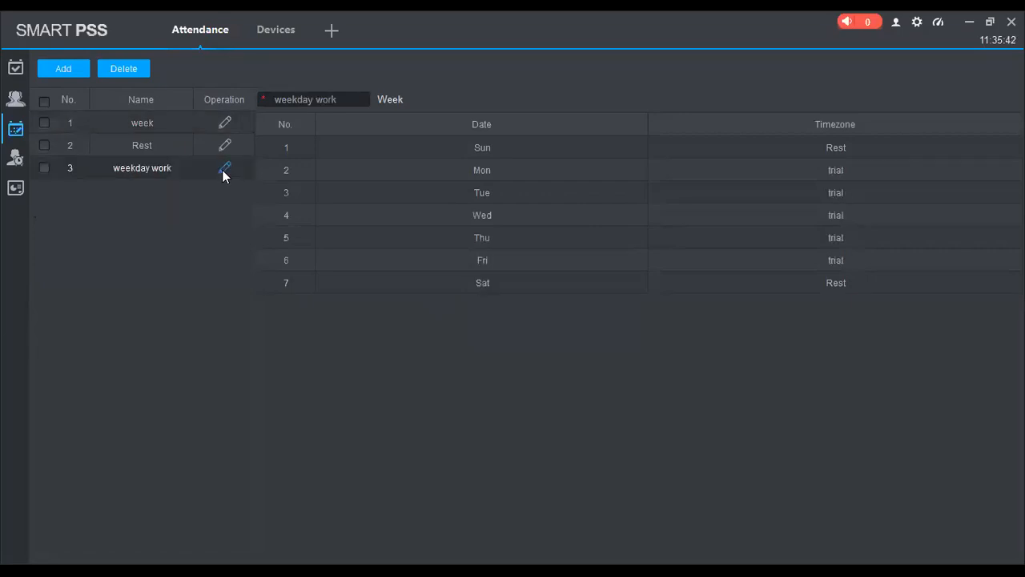
Edit the weekday work shift, assigning the weekday work timezone to Monday and keeping Rest for Sunday.
click(225, 169)
click(901, 152)
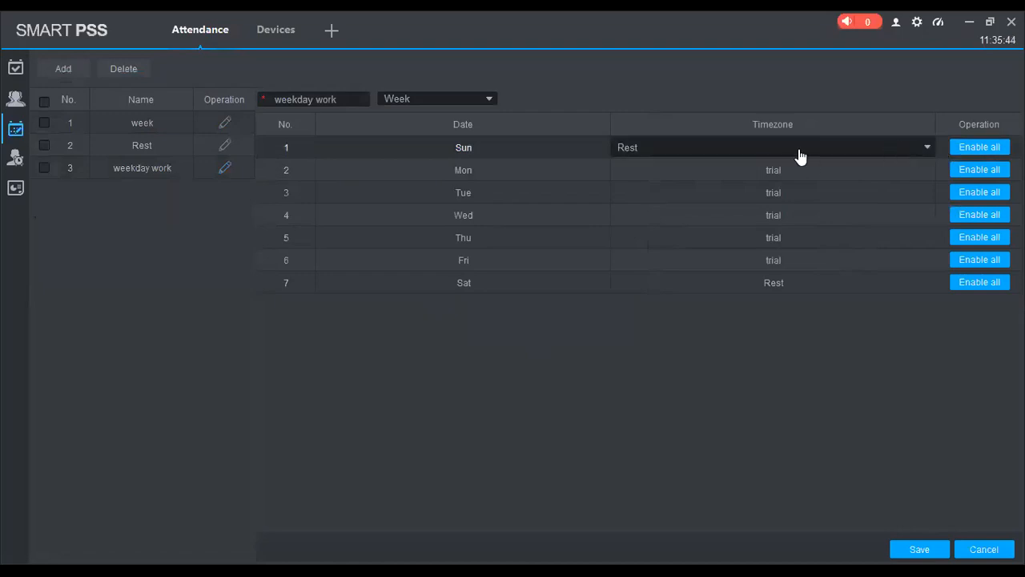
click(725, 156)
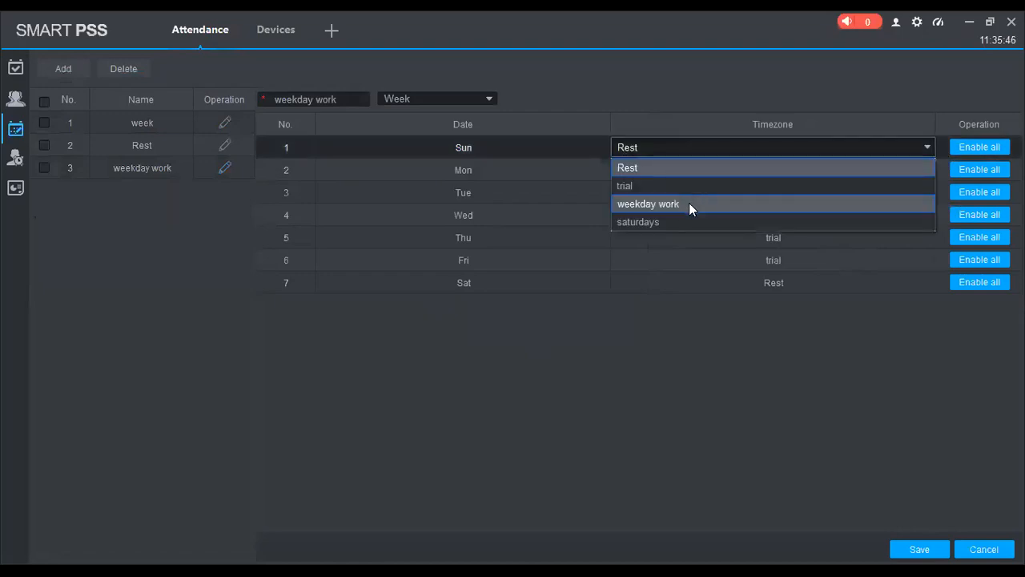
click(689, 203)
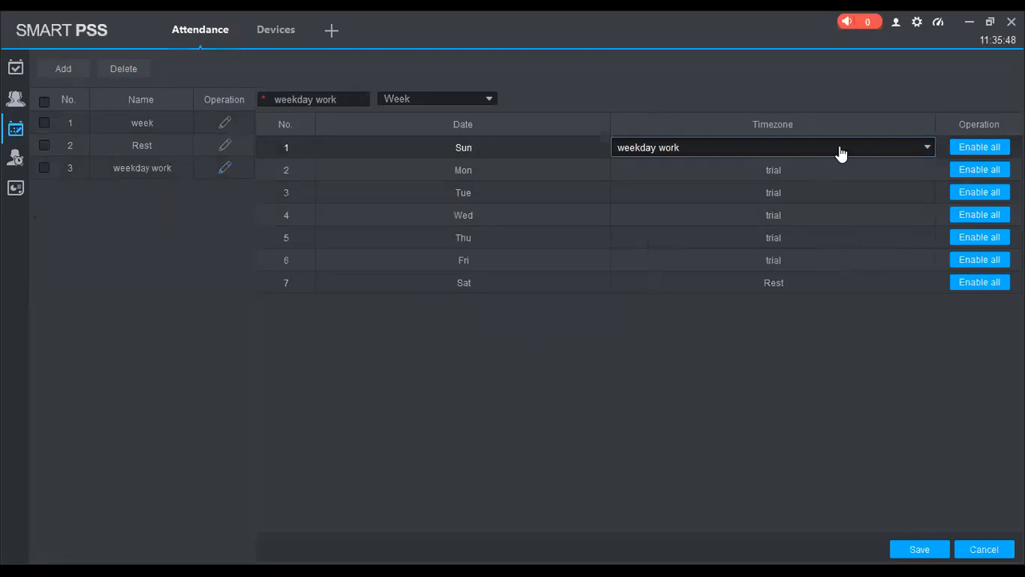
click(721, 176)
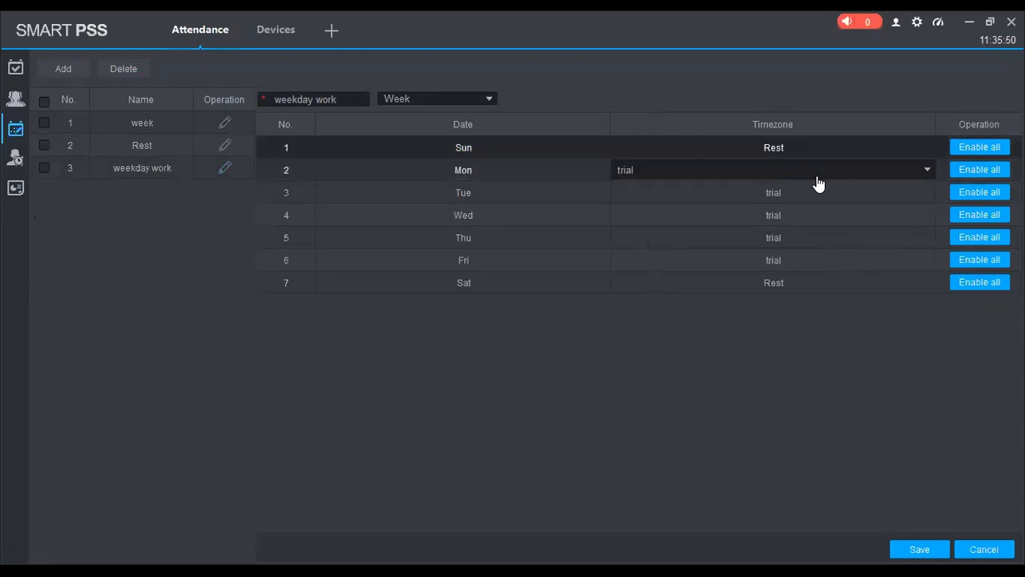
click(711, 225)
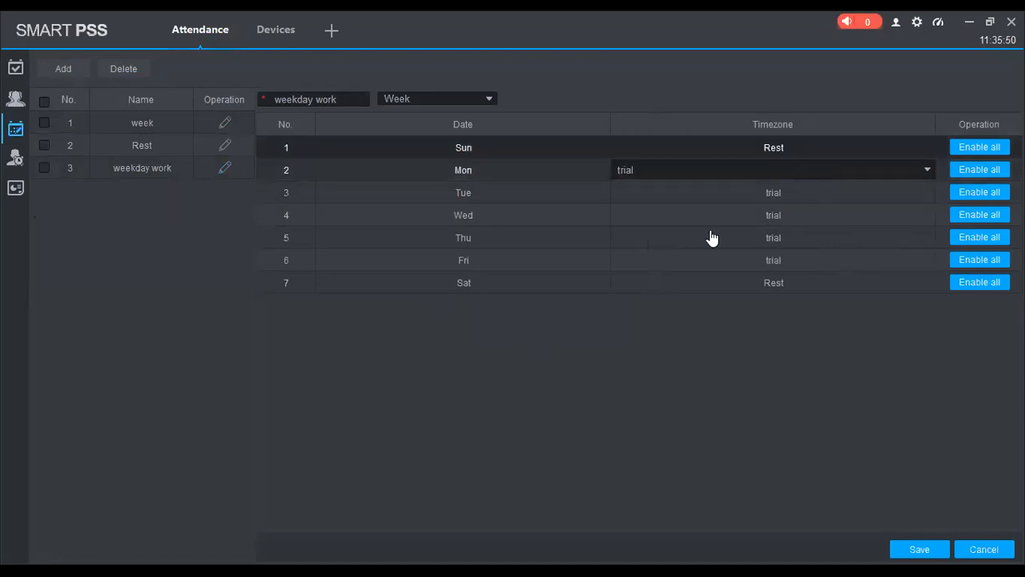
Apply the weekday work timezone to all days of the shift, set Sunday back to Rest, and save the shift.
click(992, 173)
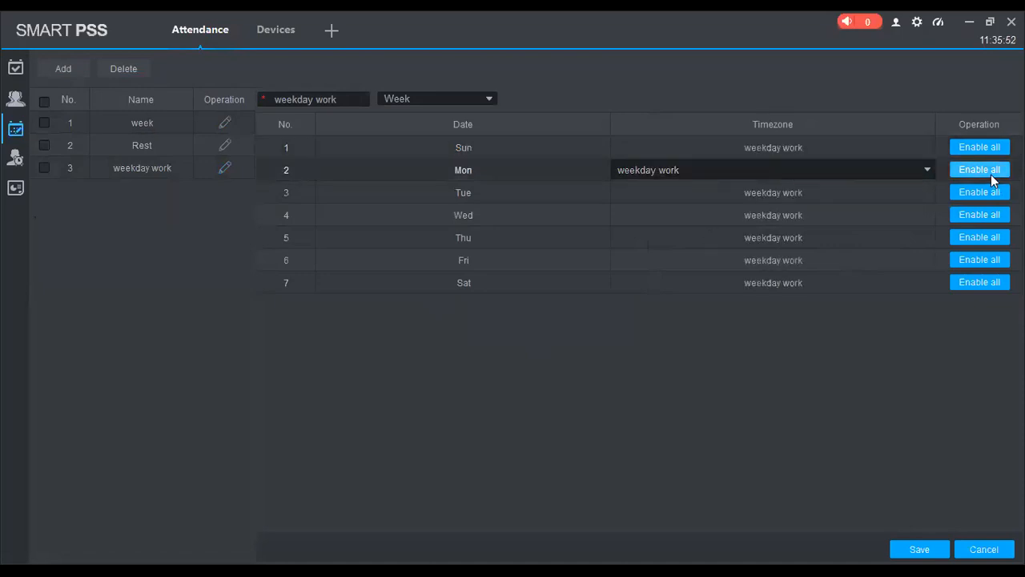
click(805, 197)
click(803, 154)
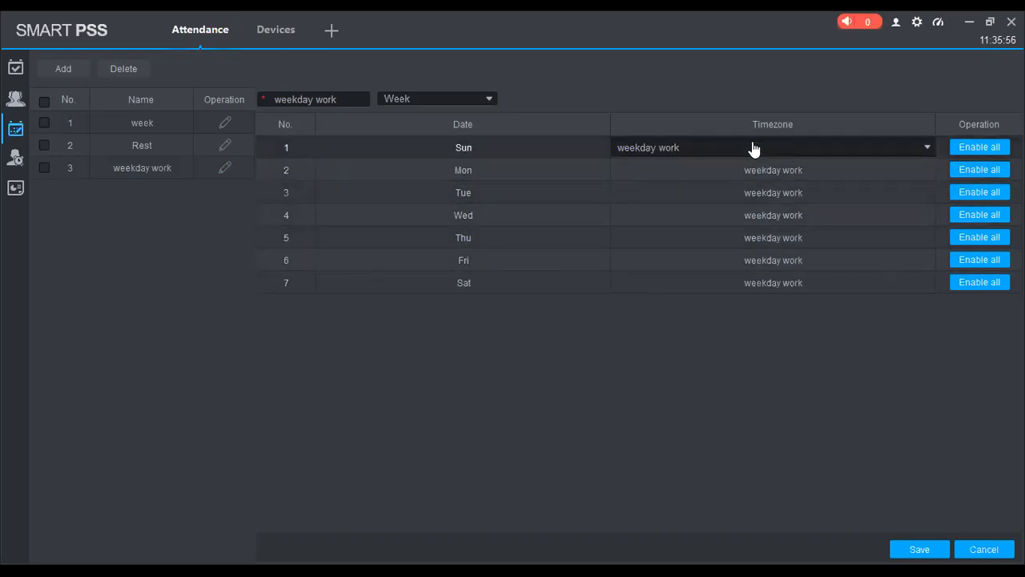
click(692, 168)
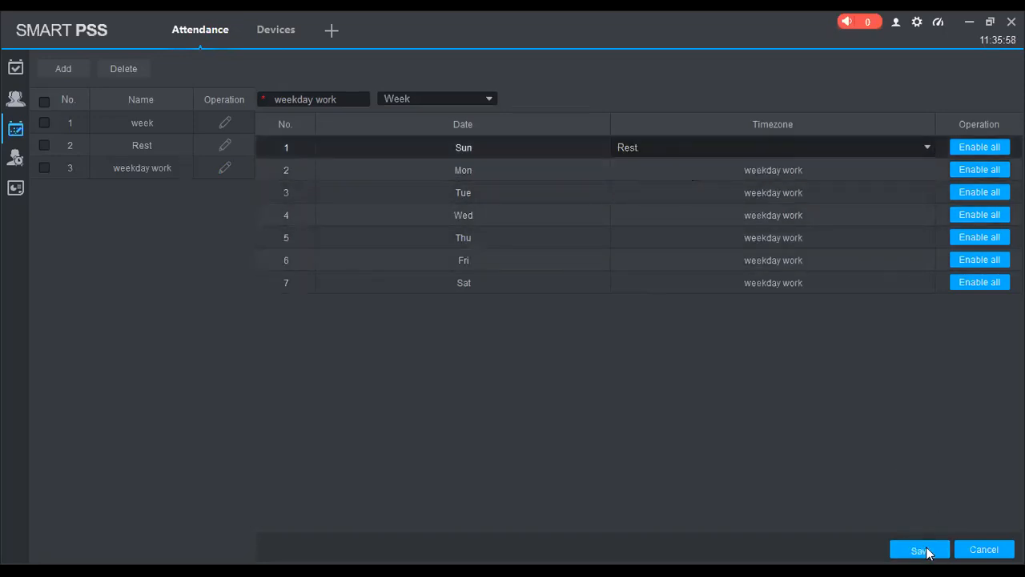
click(921, 549)
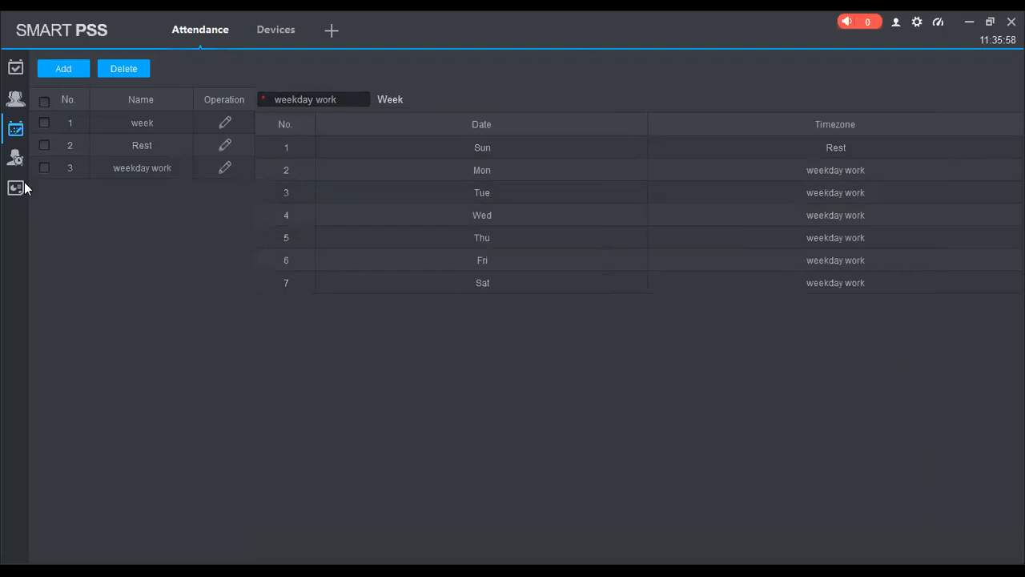
Assign the weekday work shift to the selected person in the shift schedule, replacing the week shift.
click(16, 158)
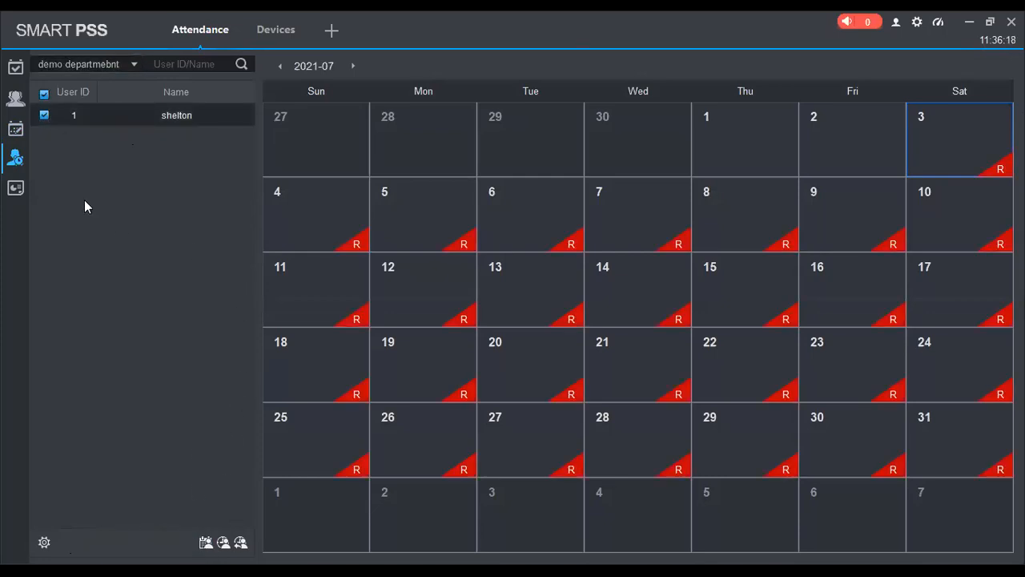
click(210, 545)
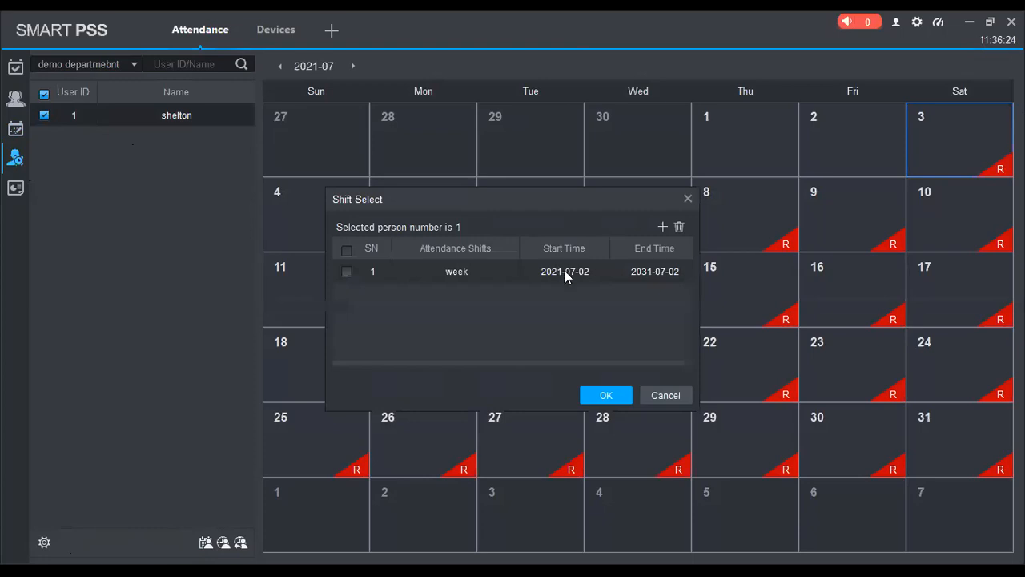
click(473, 276)
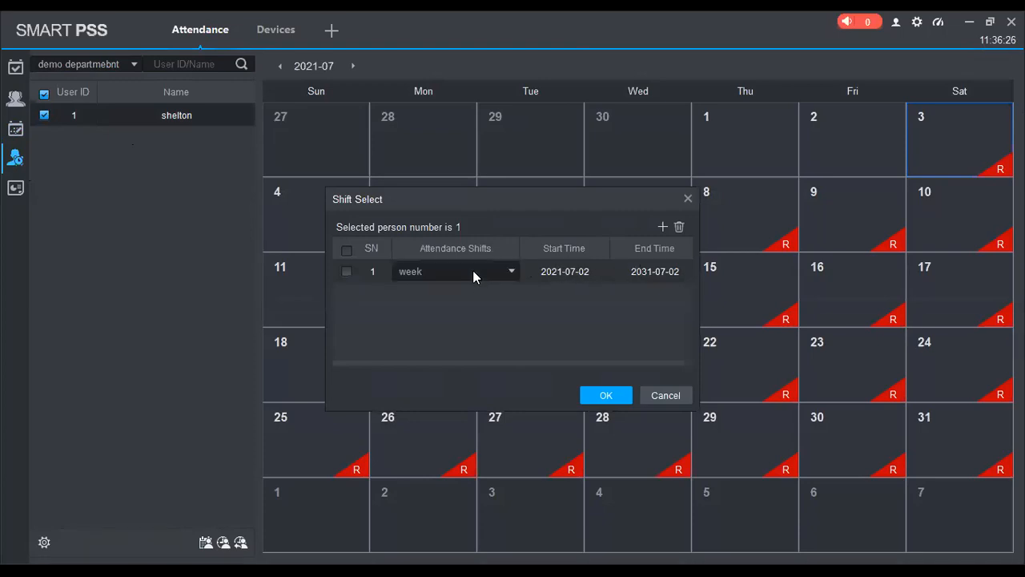
click(456, 270)
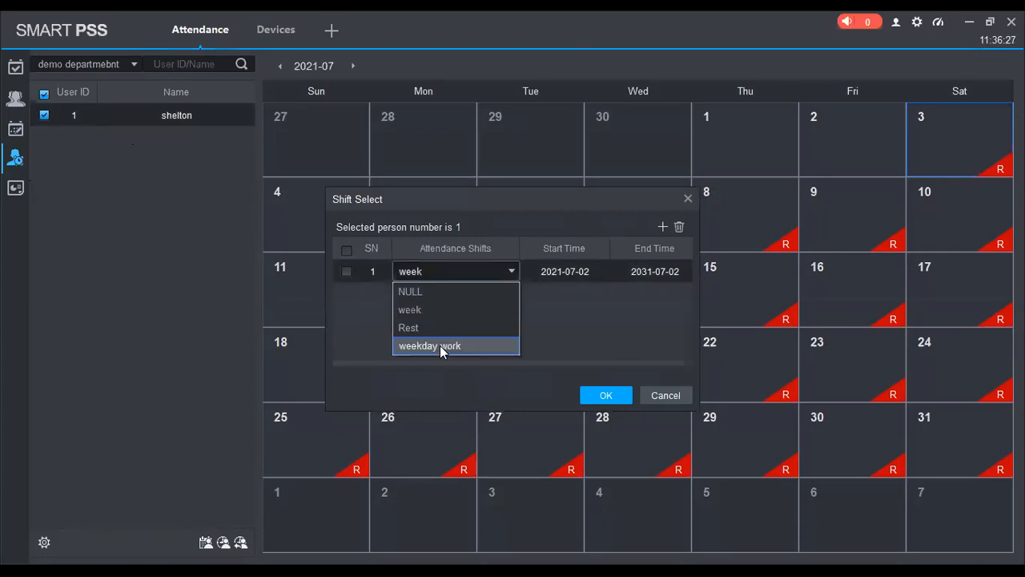
click(441, 346)
click(606, 395)
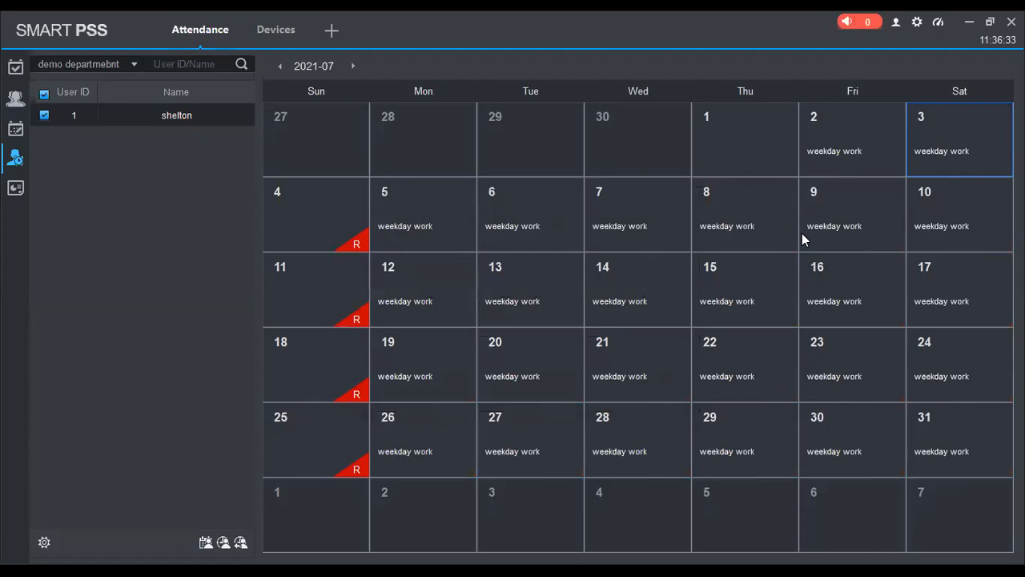
Search the attendance statistics report for all departments and check the attendance logs.
click(15, 187)
click(839, 70)
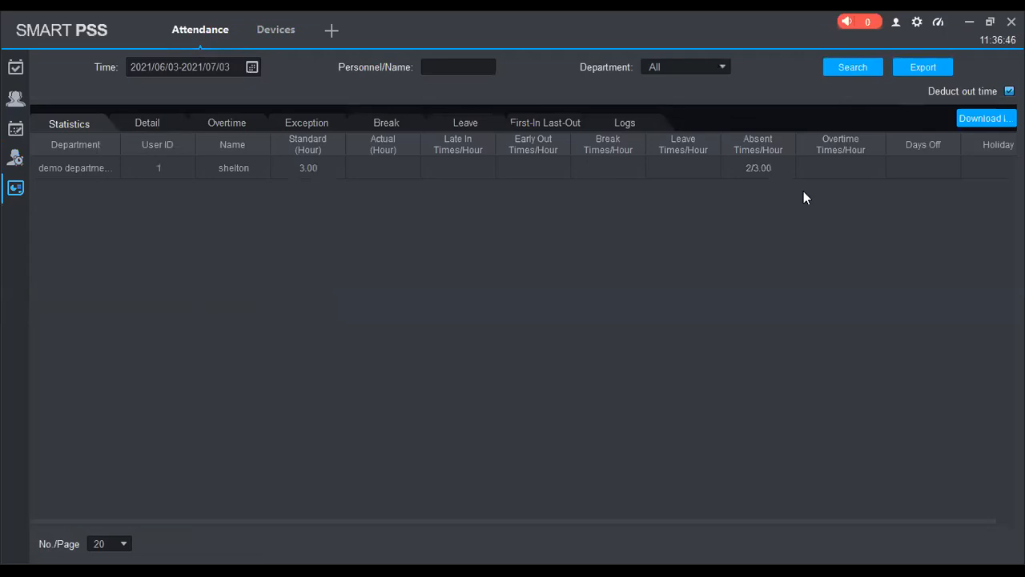
click(851, 69)
click(657, 124)
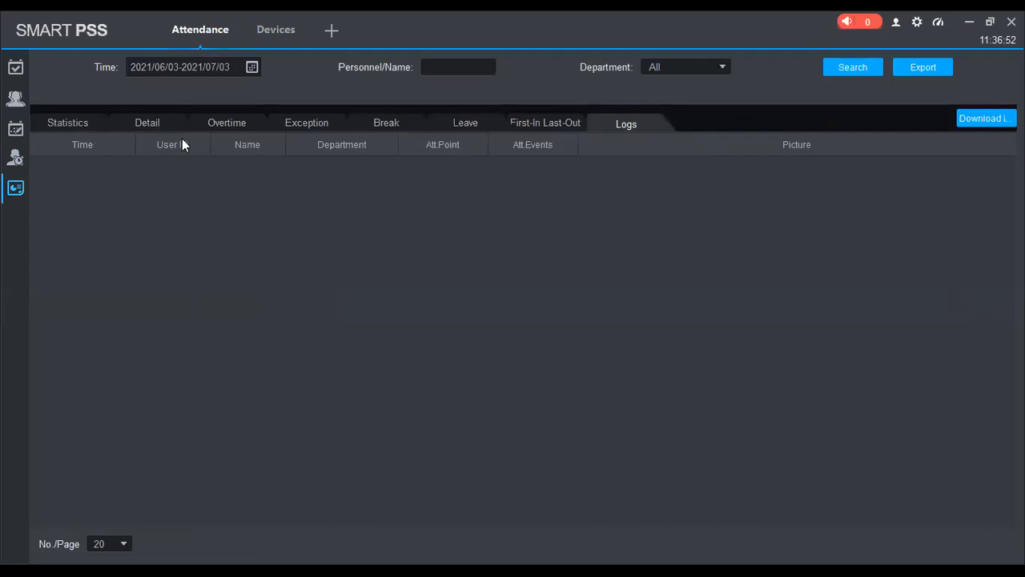
click(79, 126)
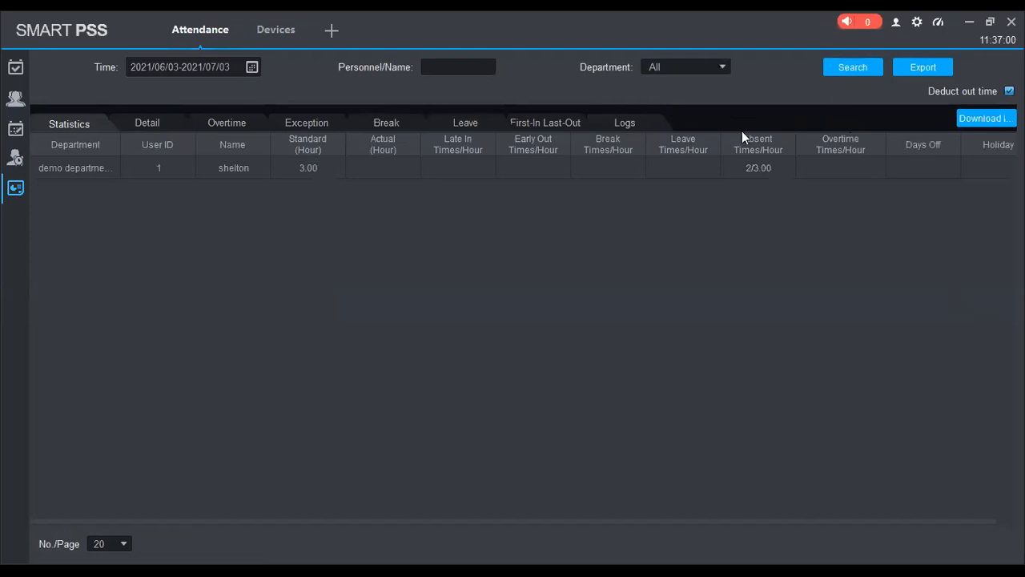
Recheck the weekday work timezone settings and search the attendance statistics and daily detail reports again.
click(15, 98)
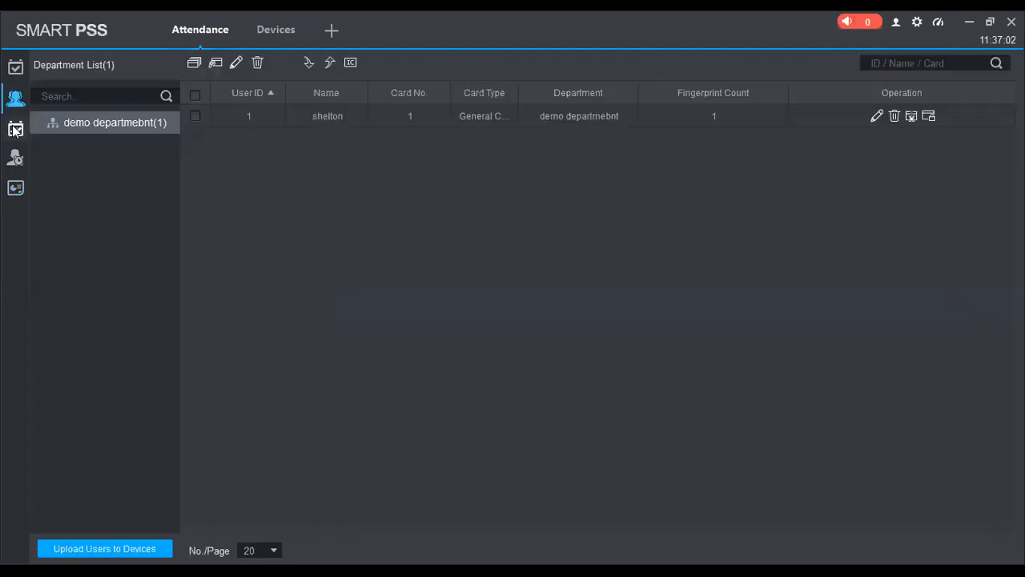
mouse_move(15, 129)
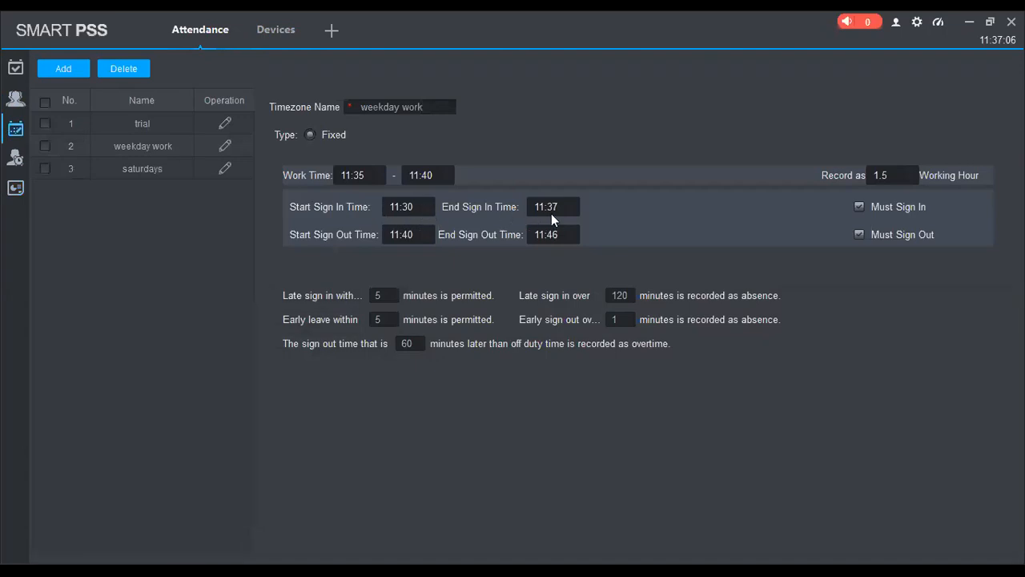
click(16, 187)
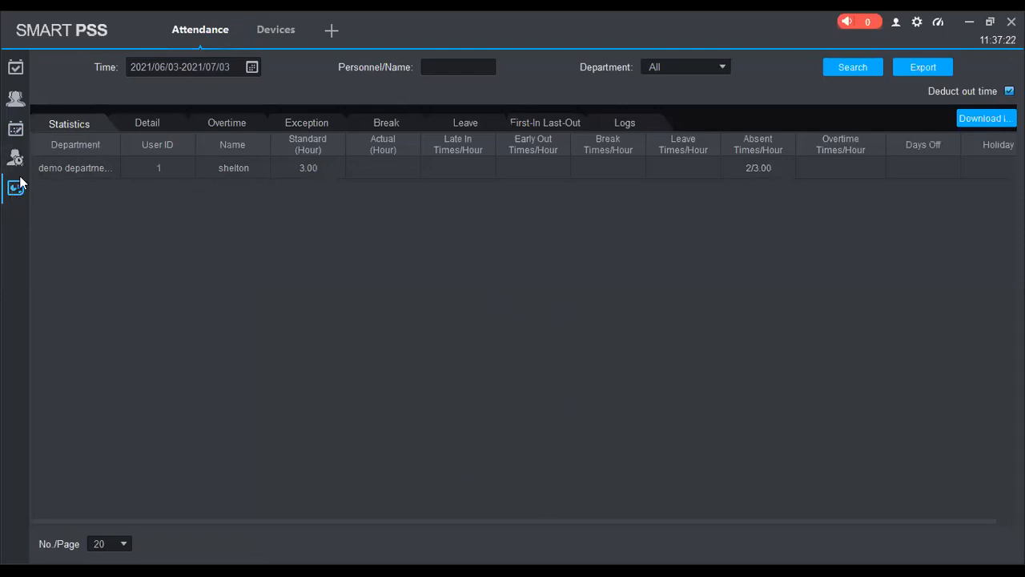
click(862, 72)
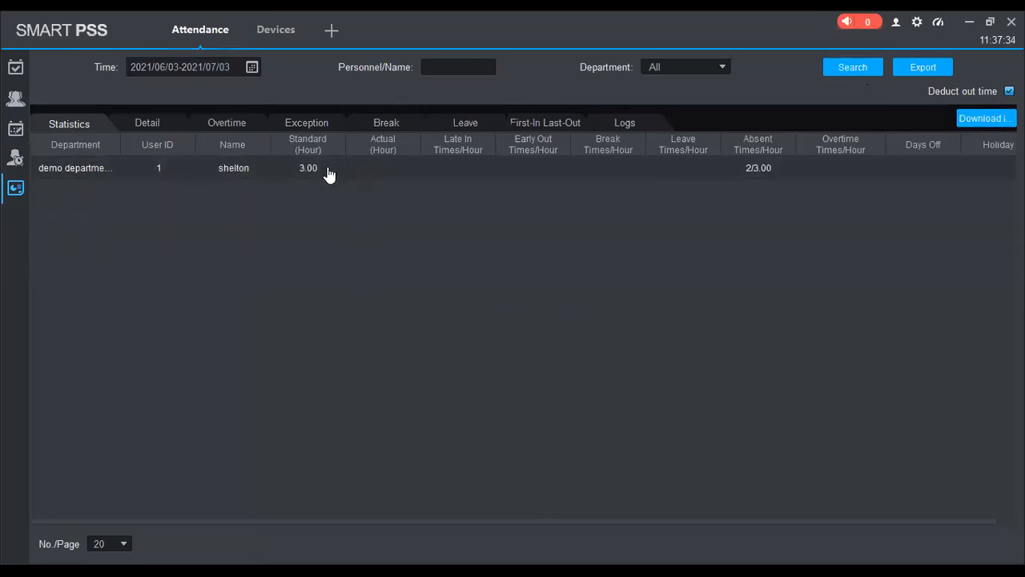
click(152, 127)
click(848, 70)
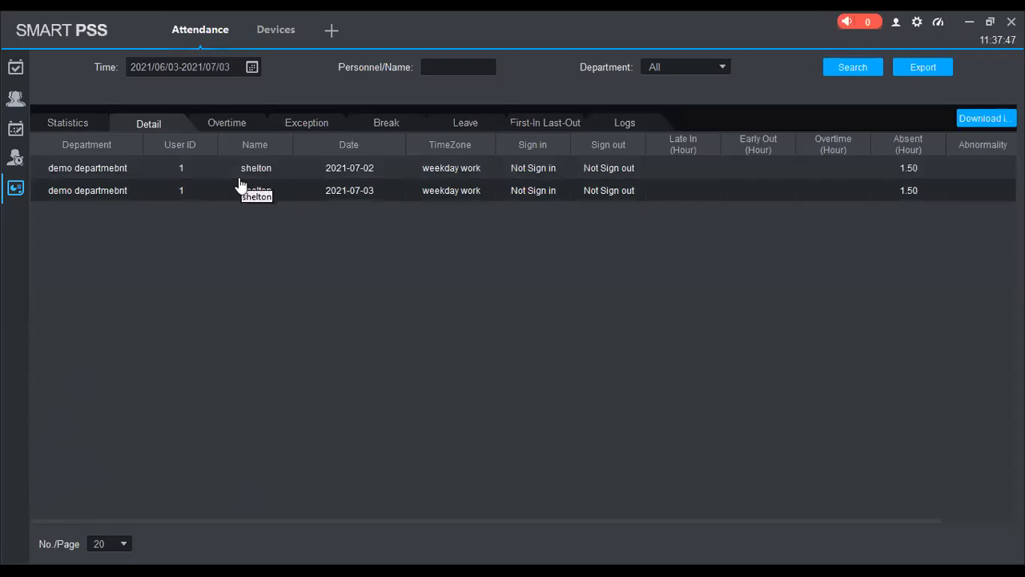
Search the attendance logs with the department filter set to demo departmebnt.
click(625, 123)
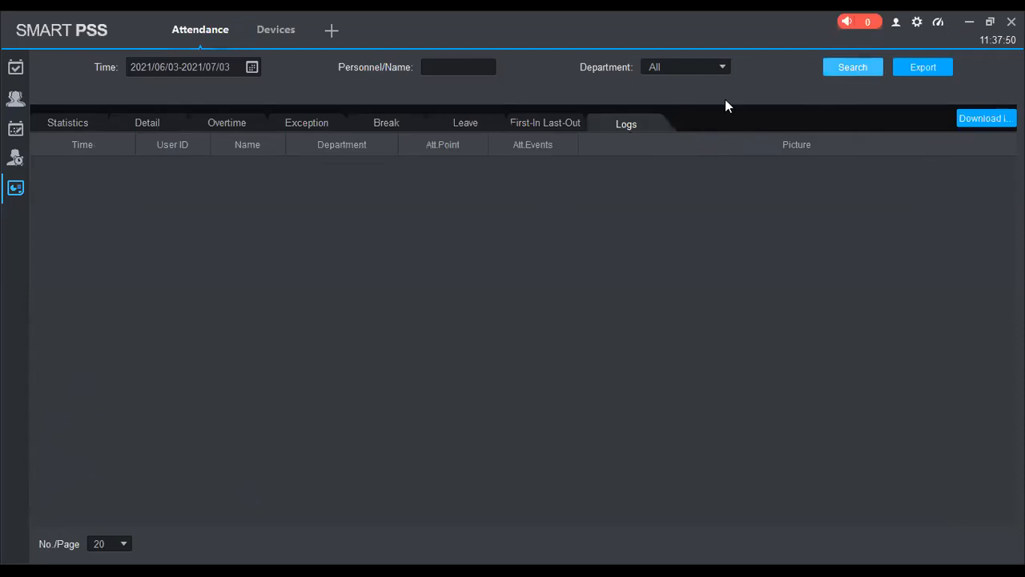
click(697, 67)
click(690, 91)
click(854, 68)
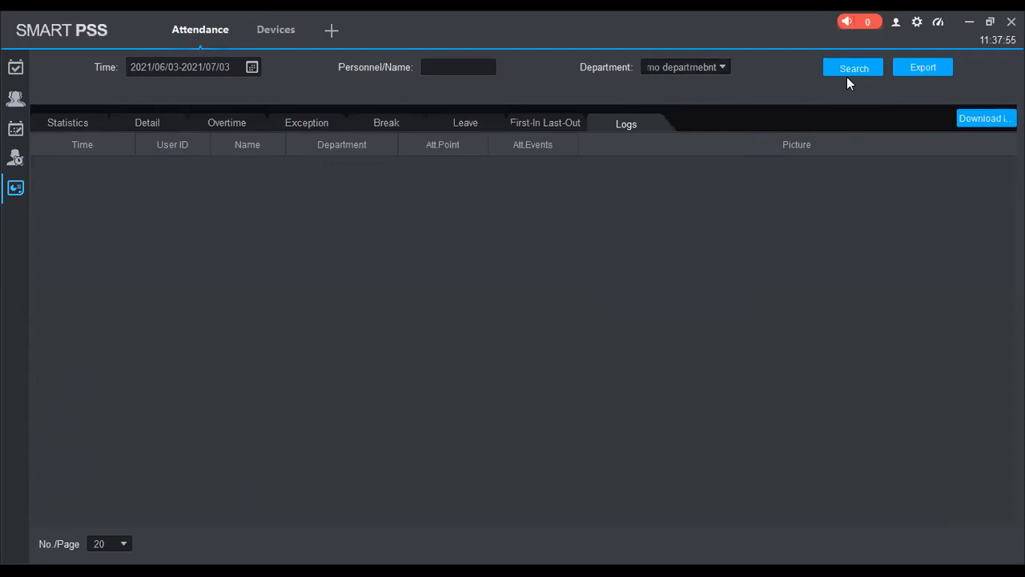
Review the personnel list and the shift schedule, and return to the attendance statistics report.
click(16, 104)
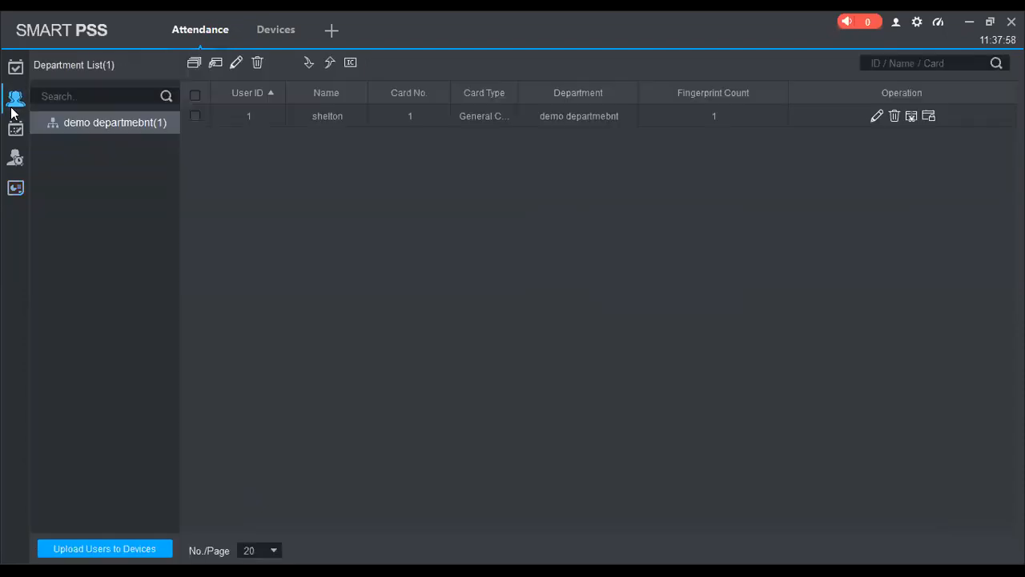
click(17, 159)
click(15, 187)
click(72, 124)
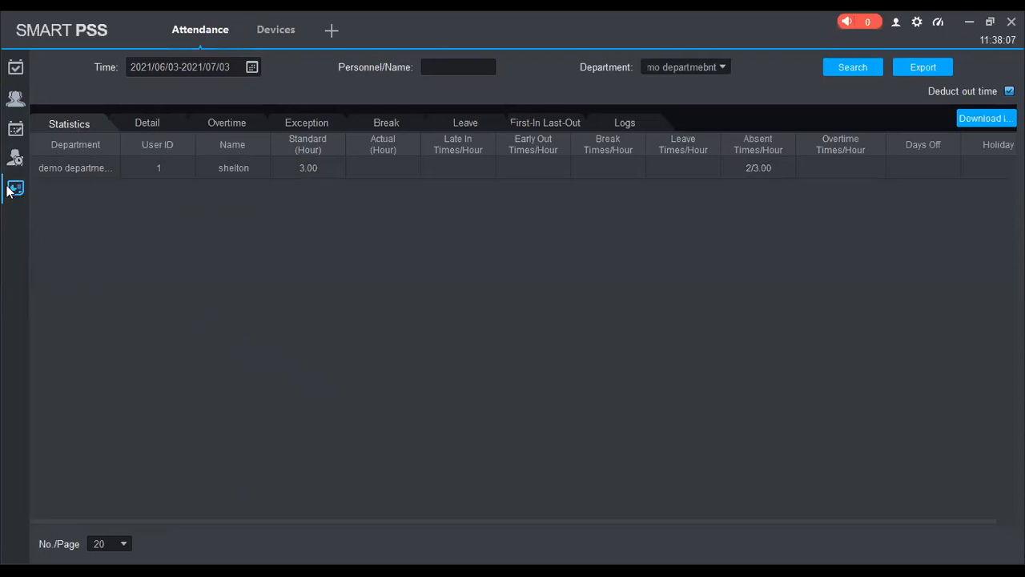
Search the overtime report for demo departmebnt and return to the personnel shift calendar.
click(215, 125)
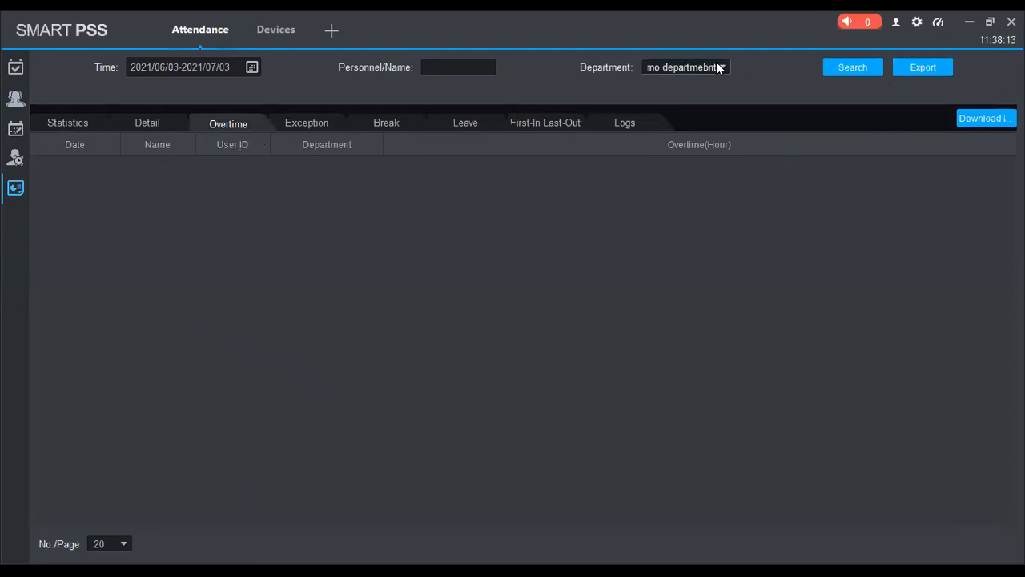
click(671, 71)
click(671, 92)
click(848, 70)
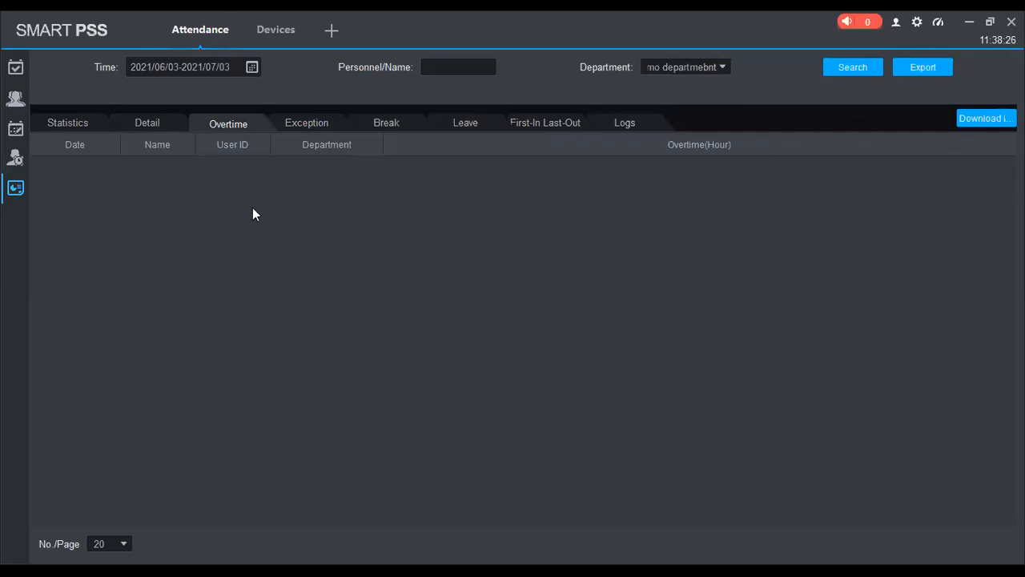
click(16, 158)
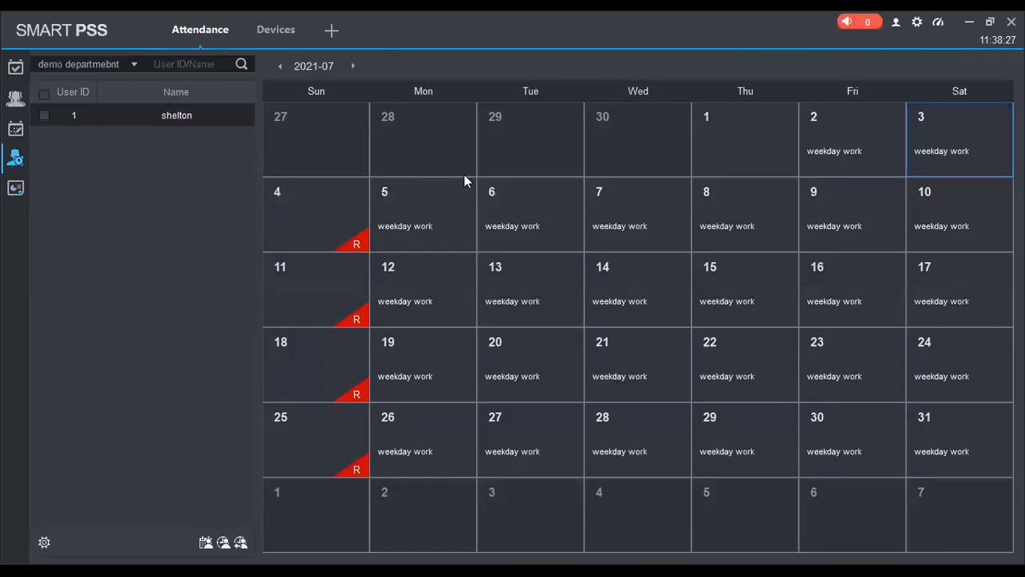